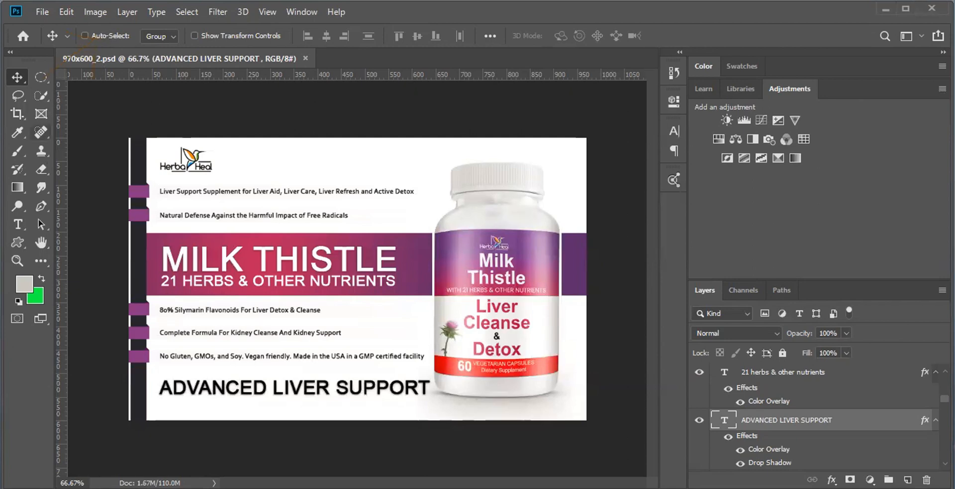
# Switch through the Clone Stamp, Move, Elliptical Marquee and Brush tools in turn.
pyautogui.click(41, 151)
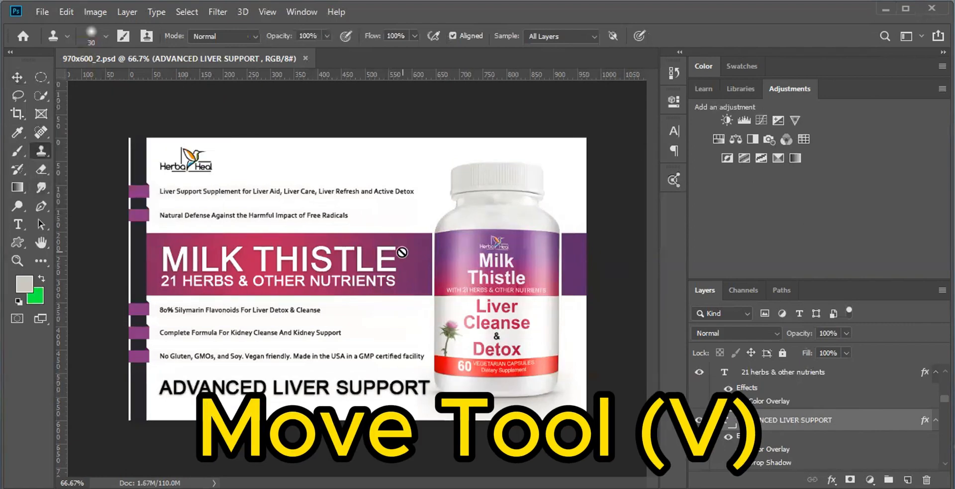
pyautogui.press('v')
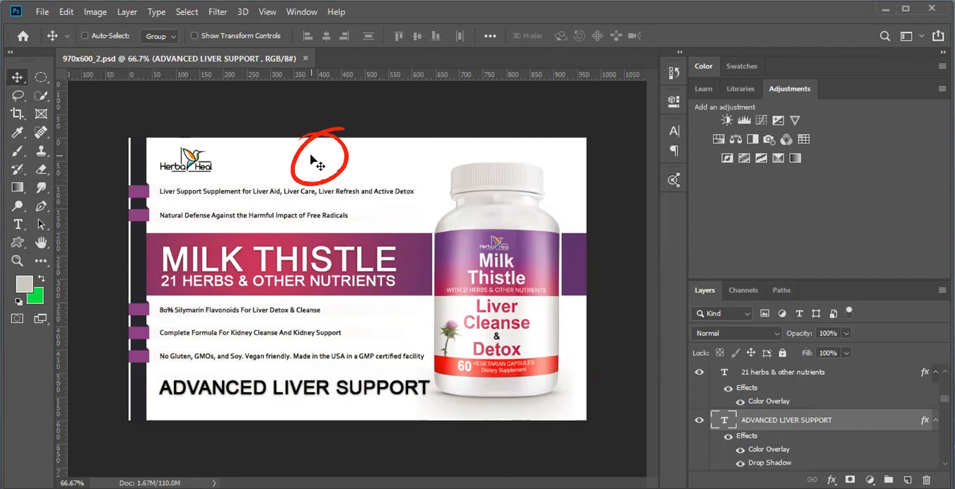
pyautogui.press('m')
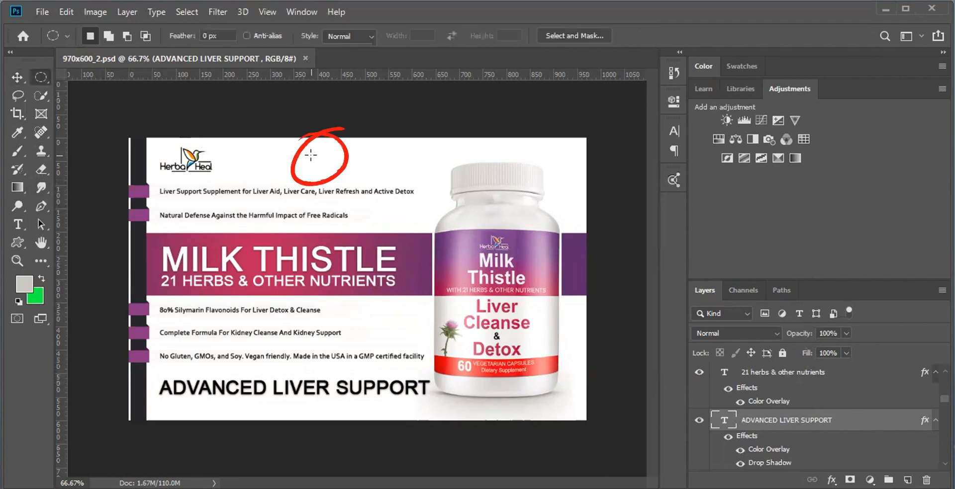
pyautogui.press('b')
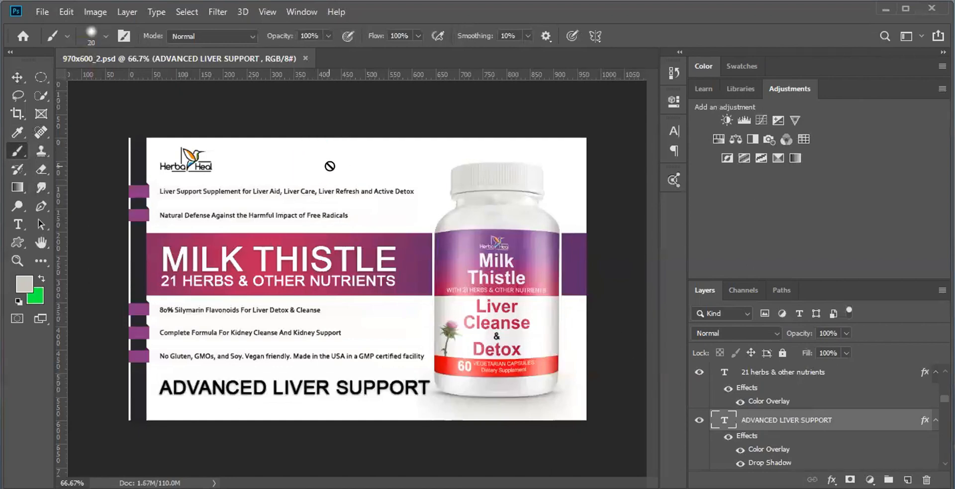
# Make Layer 21 the active layer for the Brush, and switch to the Pen tool.
pyautogui.scroll(-2, 754, 428)
pyautogui.scroll(4, 756, 416)
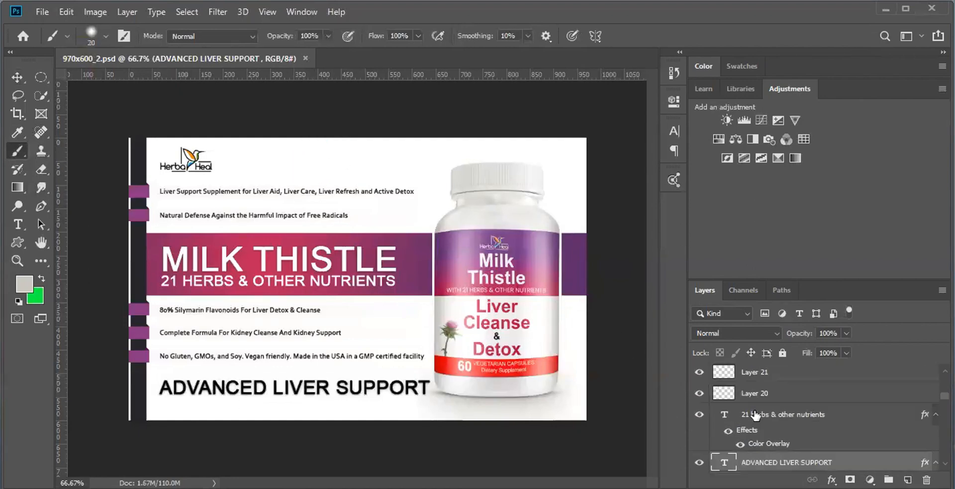
pyautogui.click(760, 382)
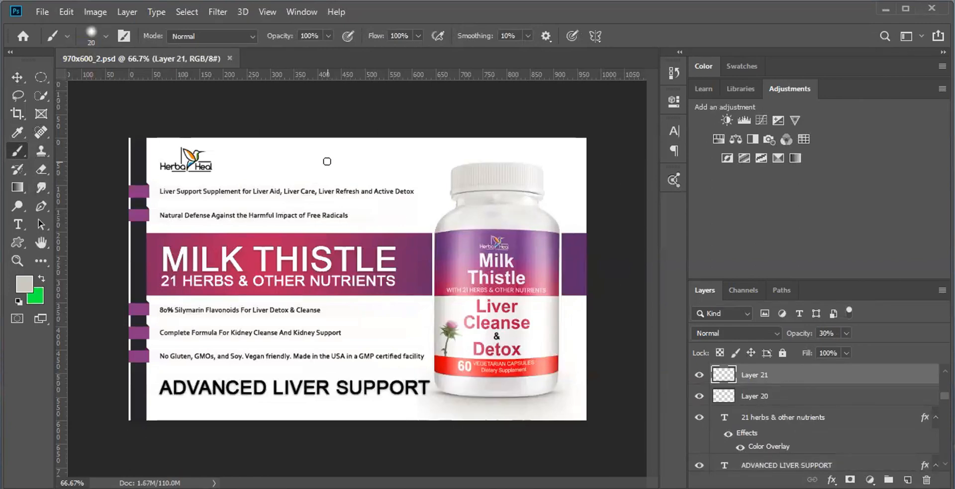
pyautogui.press('p')
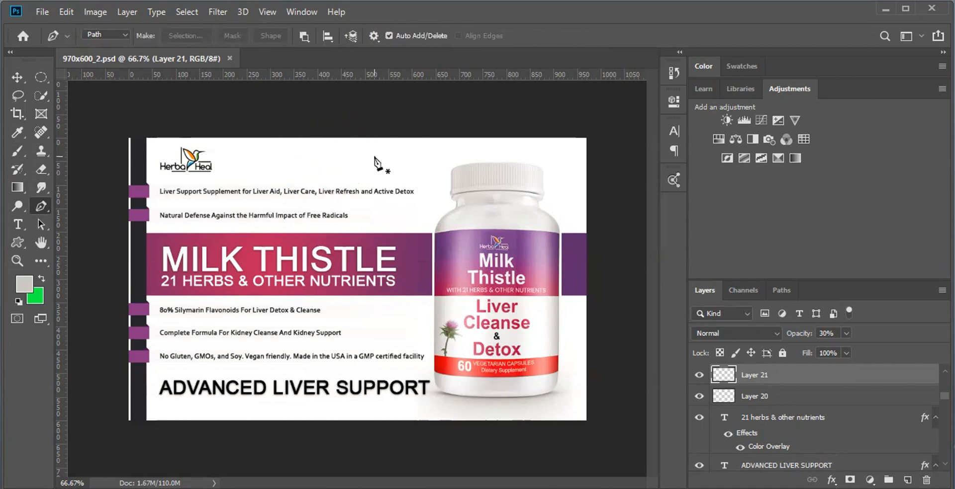
# Try repositioning Layer 21 on the canvas with several Move tool shifts in different directions.
pyautogui.press('v')
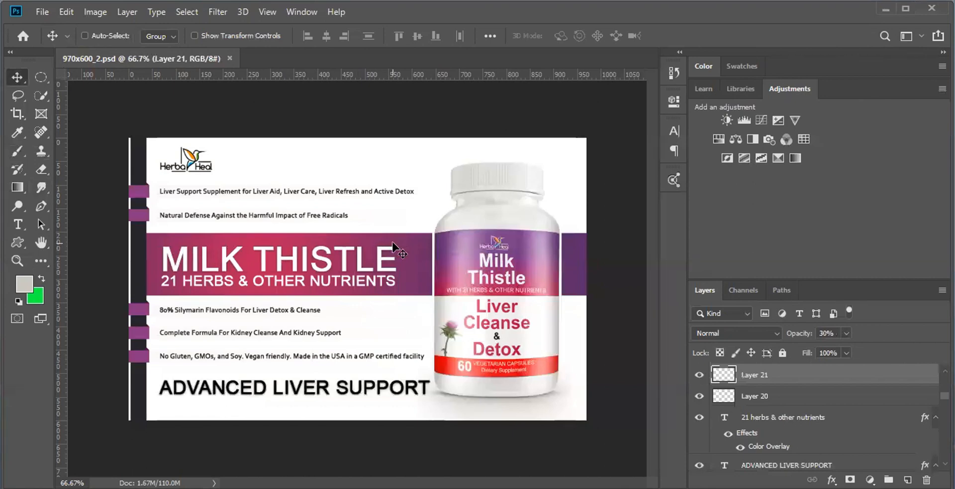
pyautogui.moveTo(401, 251); pyautogui.dragTo(403, 167)
pyautogui.moveTo(298, 228); pyautogui.dragTo(316, 156)
pyautogui.moveTo(260, 310); pyautogui.dragTo(304, 199)
pyautogui.moveTo(262, 284); pyautogui.dragTo(311, 225)
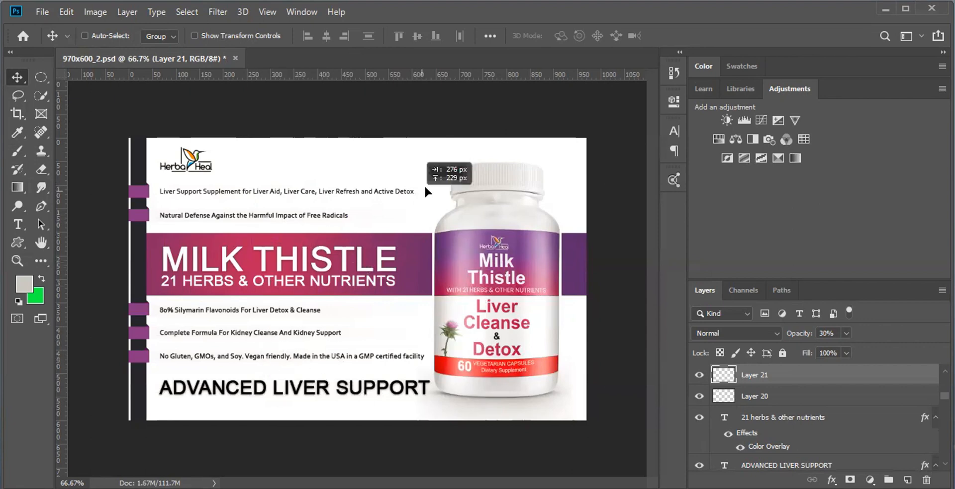
pyautogui.moveTo(404, 209); pyautogui.dragTo(326, 336)
pyautogui.moveTo(349, 271); pyautogui.dragTo(297, 353)
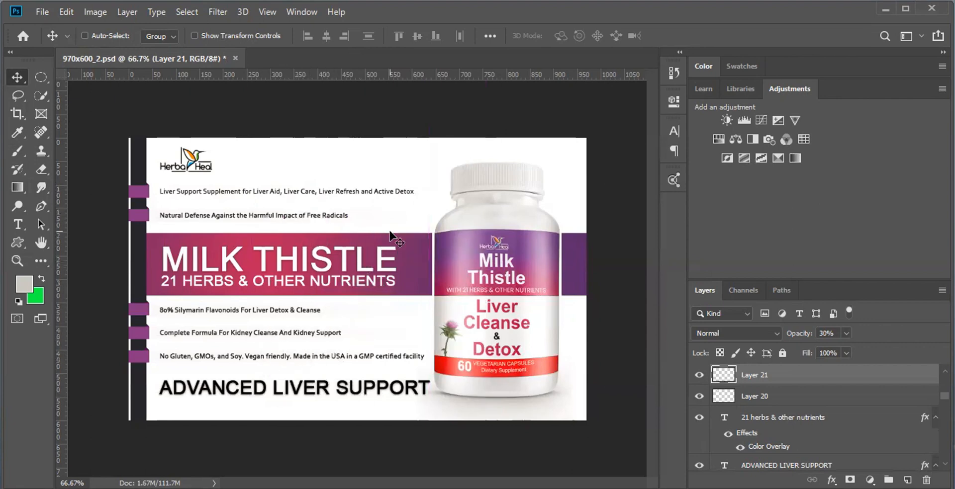
pyautogui.moveTo(390, 234)
pyautogui.mouseDown()
pyautogui.moveTo(331, 366)
pyautogui.moveTo(342, 313)
pyautogui.moveTo(307, 372)
pyautogui.mouseUp()
pyautogui.moveTo(385, 254); pyautogui.dragTo(341, 330)
# Pick Layer 14, the gradient band, from the canvas, shift it sideways and down, and undo both moves.
pyautogui.rightClick(308, 242)
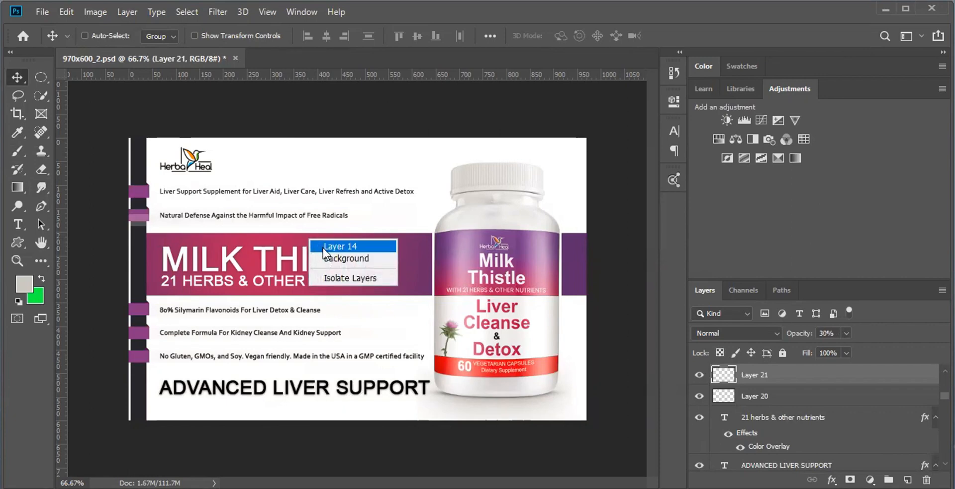
pyautogui.click(324, 247)
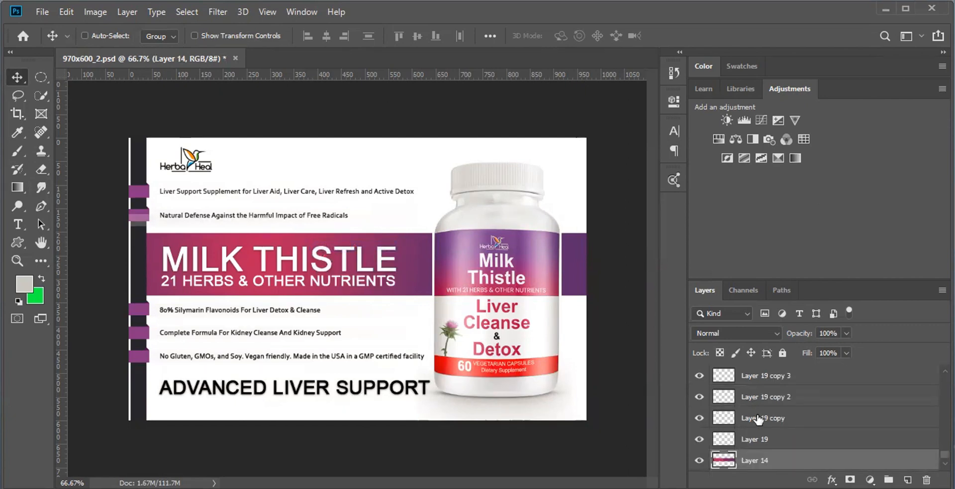
pyautogui.moveTo(397, 287); pyautogui.dragTo(326, 254)
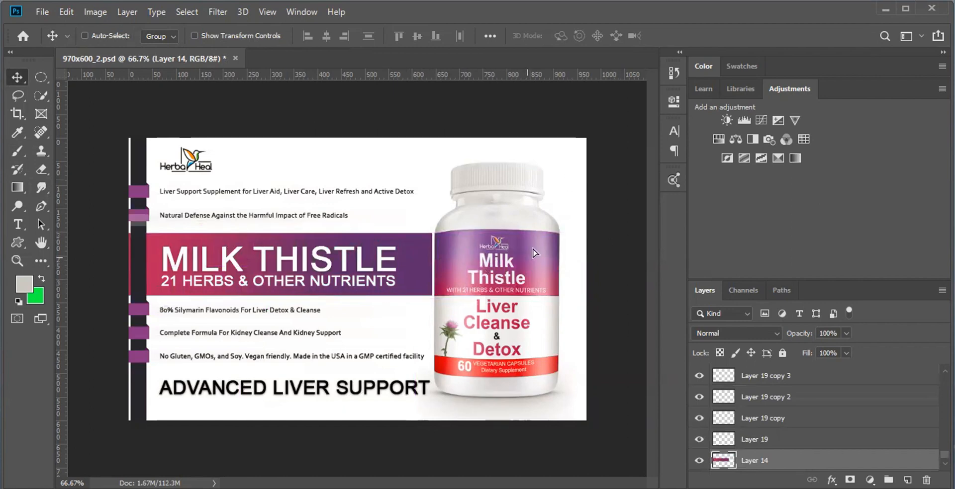
pyautogui.moveTo(529, 249); pyautogui.dragTo(529, 314)
pyautogui.moveTo(363, 271); pyautogui.dragTo(385, 273)
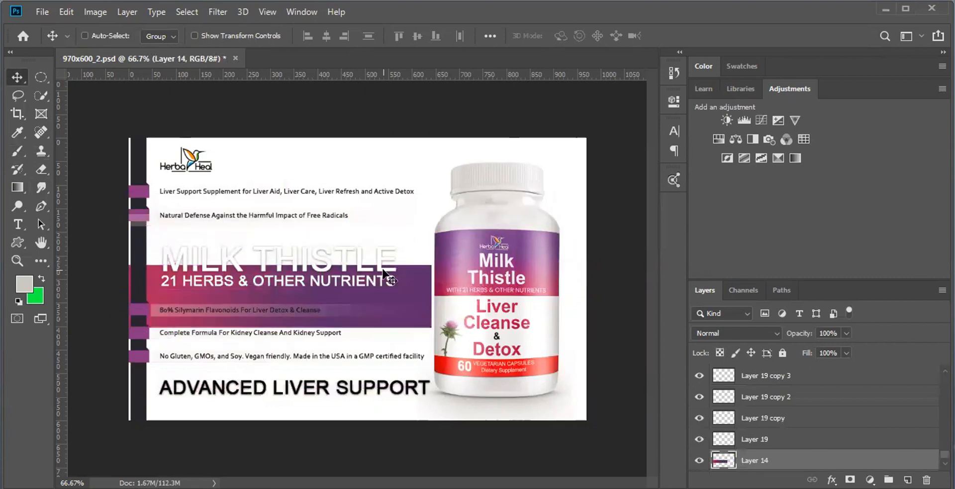
pyautogui.hotkey('ctrl', 'z')
pyautogui.hotkey('ctrl', 'z')
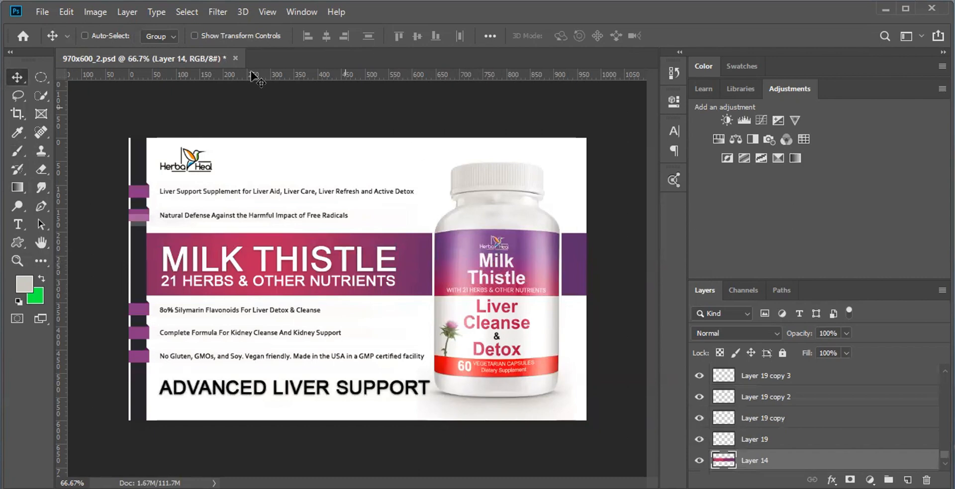
# Turn on Auto-Select for the Move tool and select the bottle directly on the canvas.
pyautogui.click(84, 35)
pyautogui.click(516, 243)
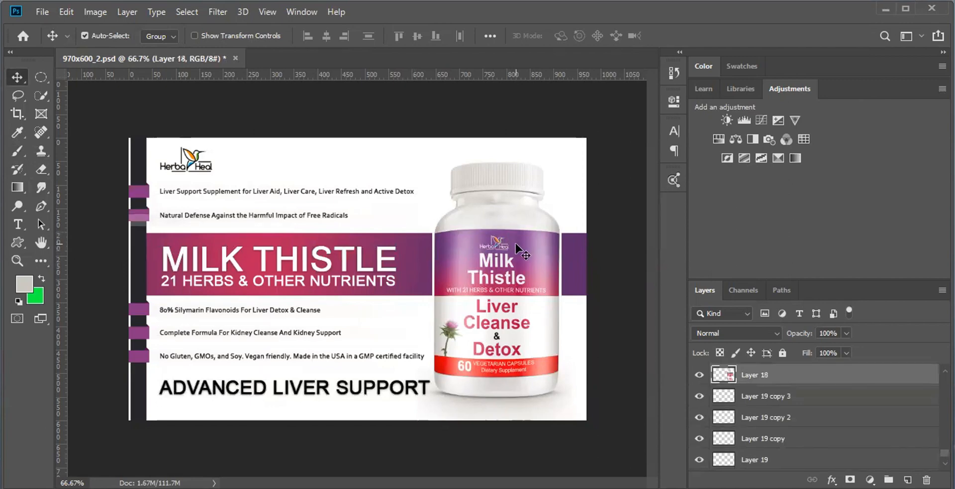
# Move the bottle over the text lines, the gradient band to the upper right, and the lowest purple tab and dark strip inward.
pyautogui.moveTo(517, 244); pyautogui.dragTo(301, 185)
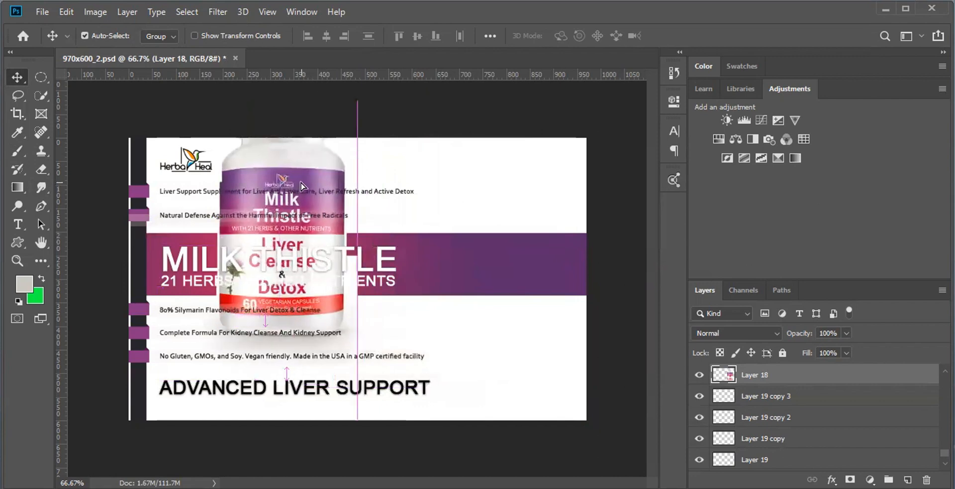
pyautogui.click(512, 275)
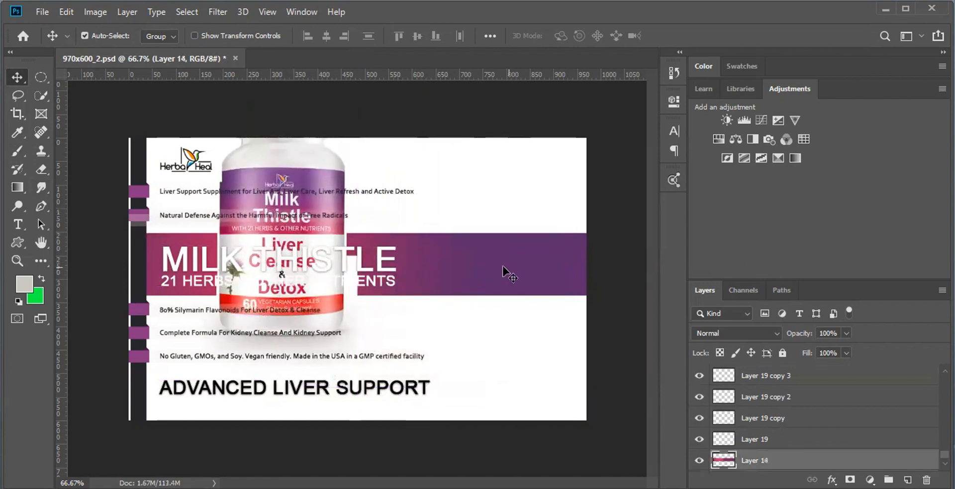
pyautogui.moveTo(494, 266); pyautogui.dragTo(617, 190)
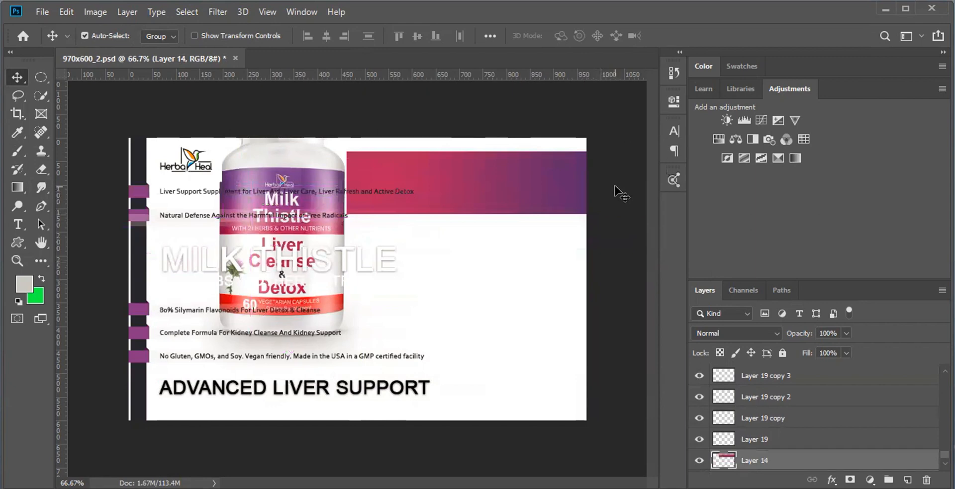
pyautogui.click(139, 359)
pyautogui.moveTo(140, 361); pyautogui.dragTo(481, 297)
pyautogui.moveTo(138, 379); pyautogui.dragTo(387, 365)
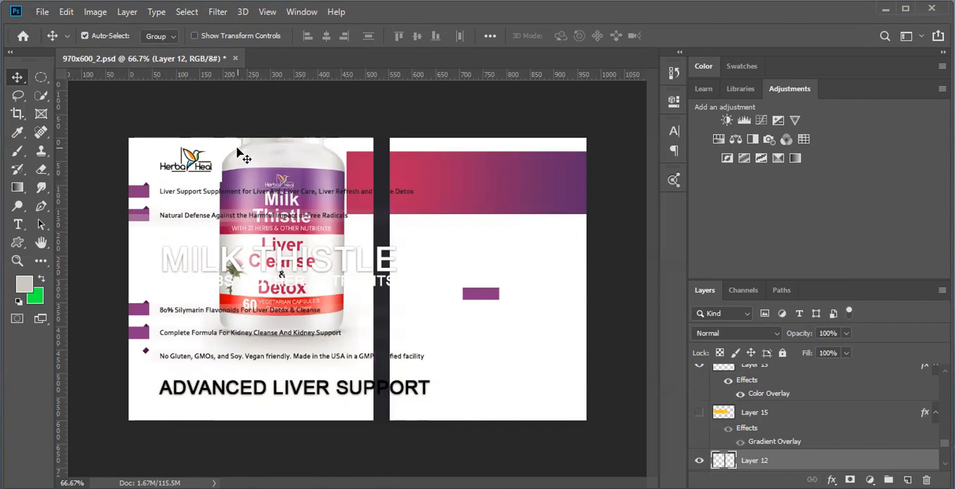
# Move the bottle back to the banner's right side, shift the dark strip, and revert the document to its saved version.
pyautogui.rightClick(289, 159)
pyautogui.click(315, 164)
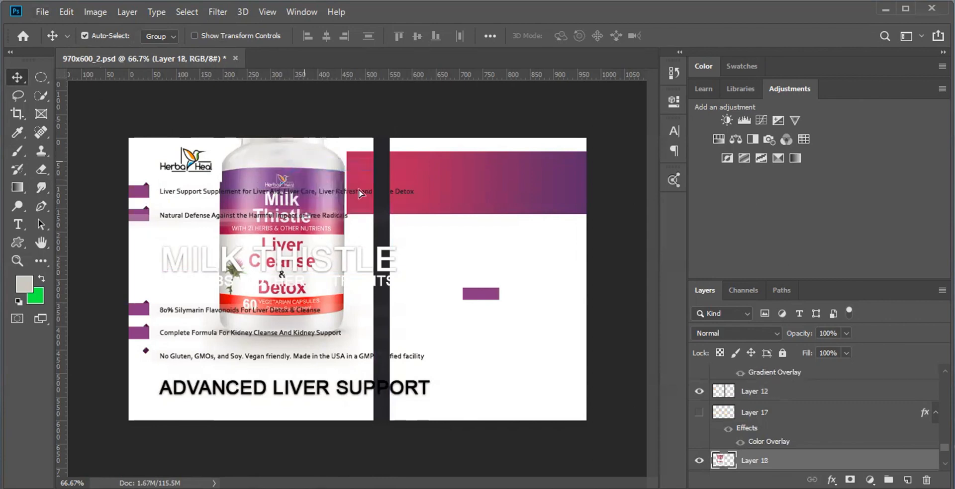
pyautogui.moveTo(360, 193); pyautogui.dragTo(587, 271)
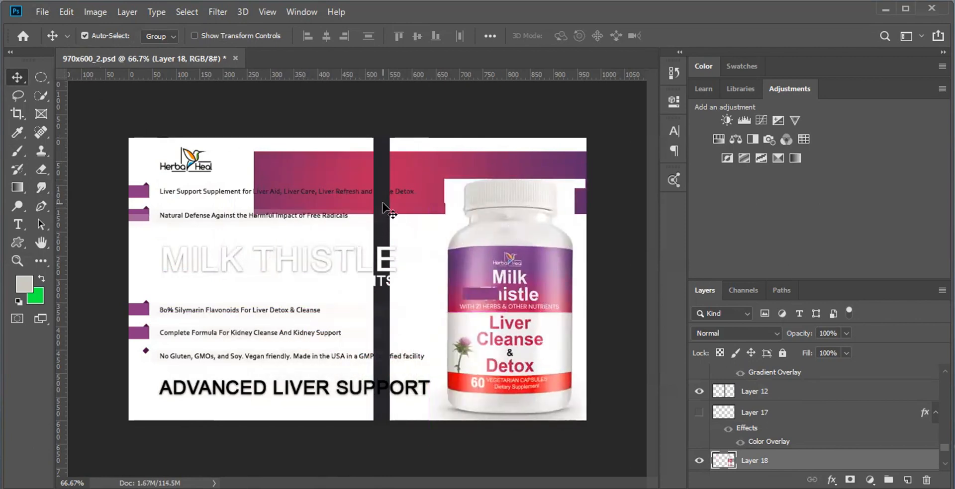
pyautogui.moveTo(383, 187); pyautogui.dragTo(298, 222)
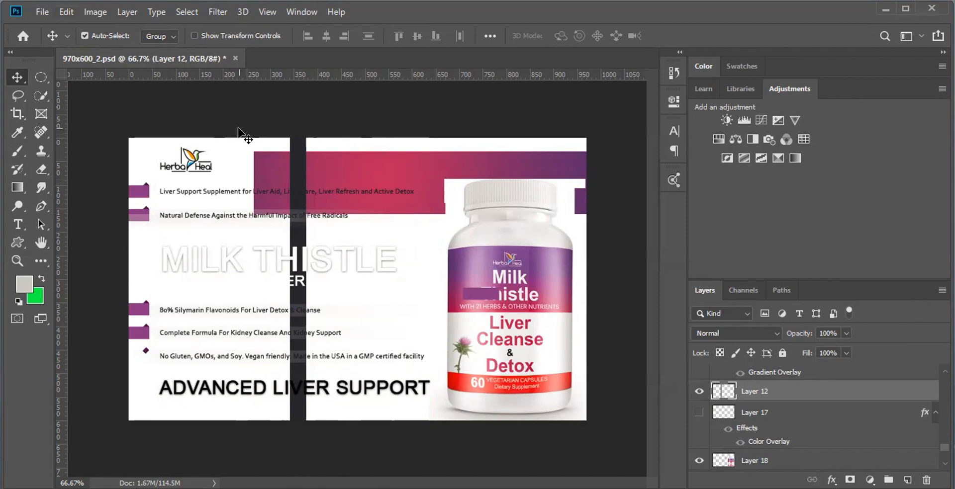
pyautogui.press('F12')
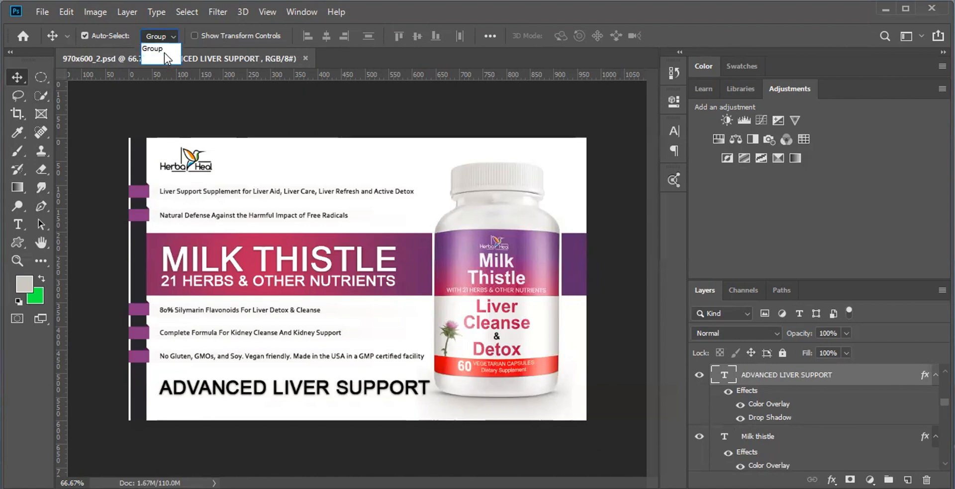
# Set the Move tool's Auto-Select target to Group and look through the document's layer stack.
pyautogui.click(167, 51)
pyautogui.scroll(-10, 803, 411)
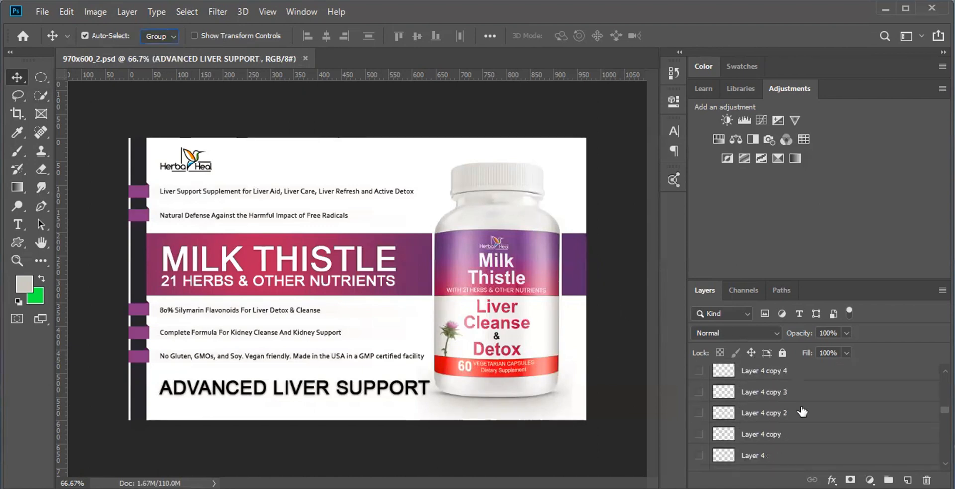
pyautogui.scroll(-8, 812, 402)
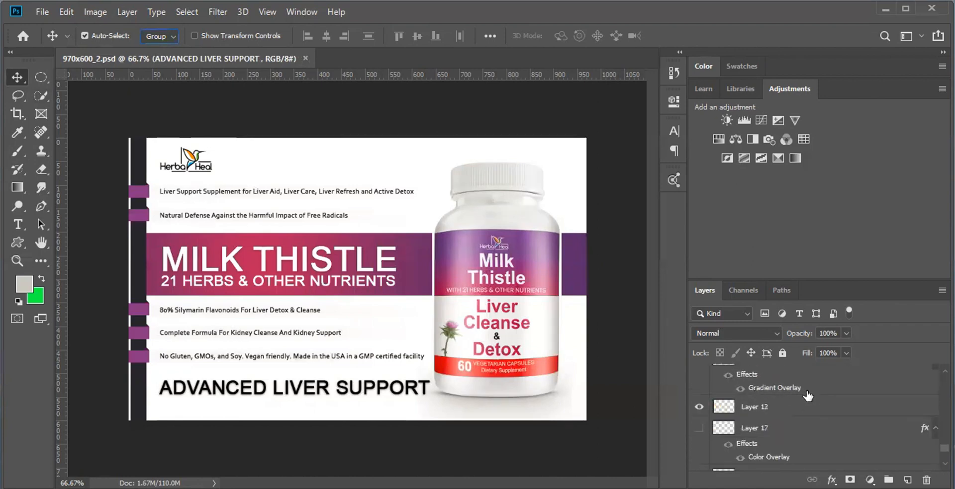
pyautogui.scroll(10, 808, 396)
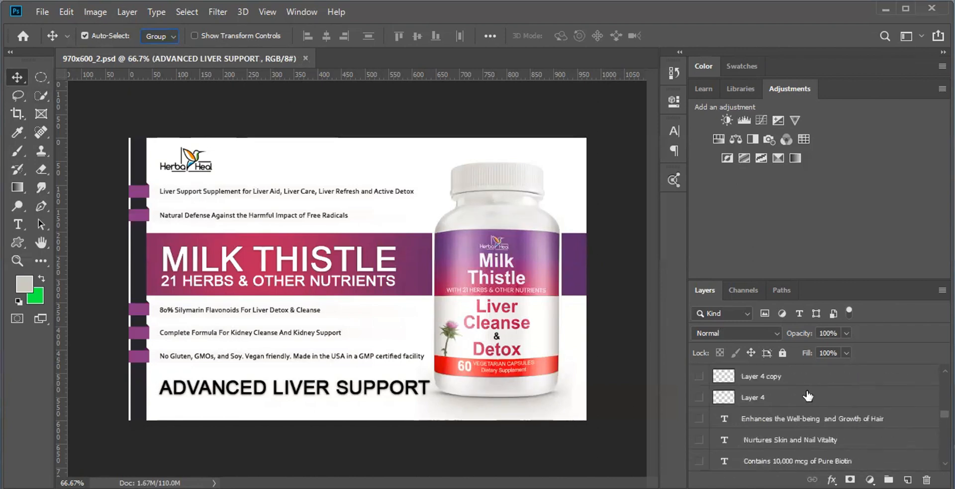
pyautogui.scroll(3, 808, 396)
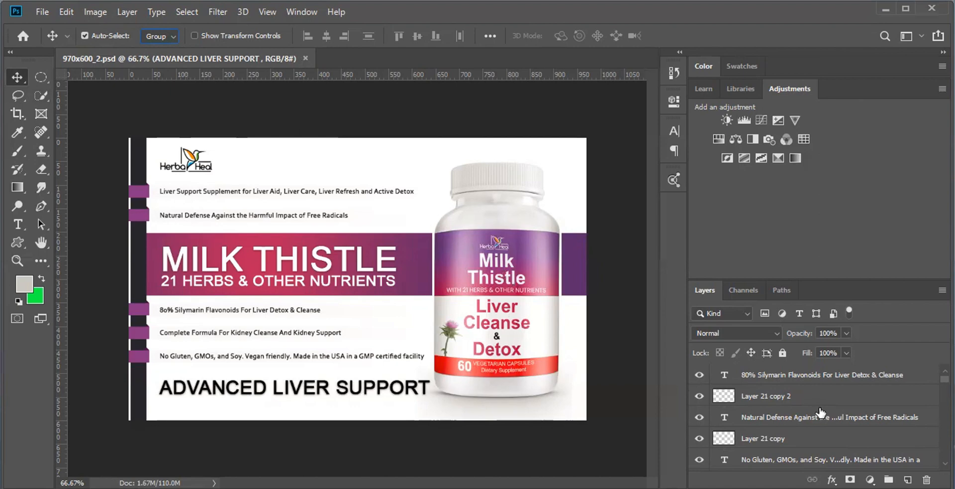
# Create a new layer group above the ADVANCED LIVER SUPPORT text layer and deselect all layers.
pyautogui.hotkey('ctrl', 'g')
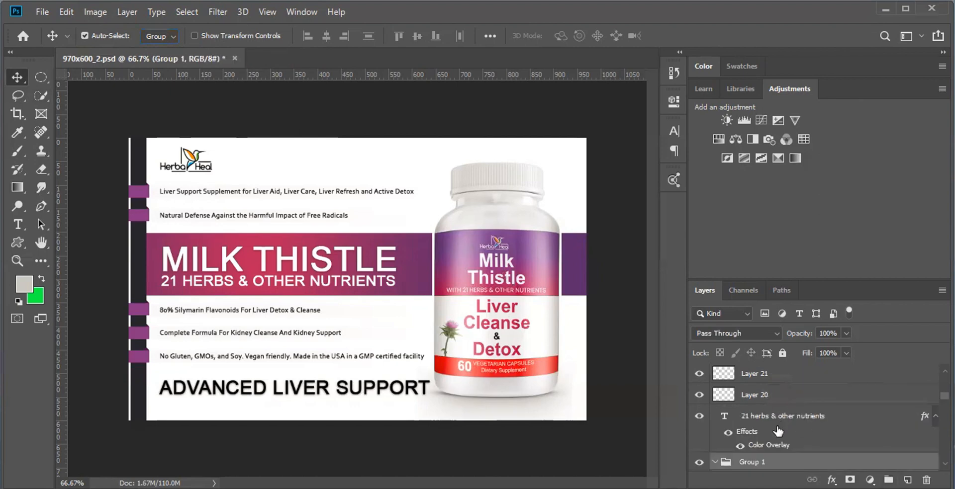
pyautogui.scroll(-4, 776, 428)
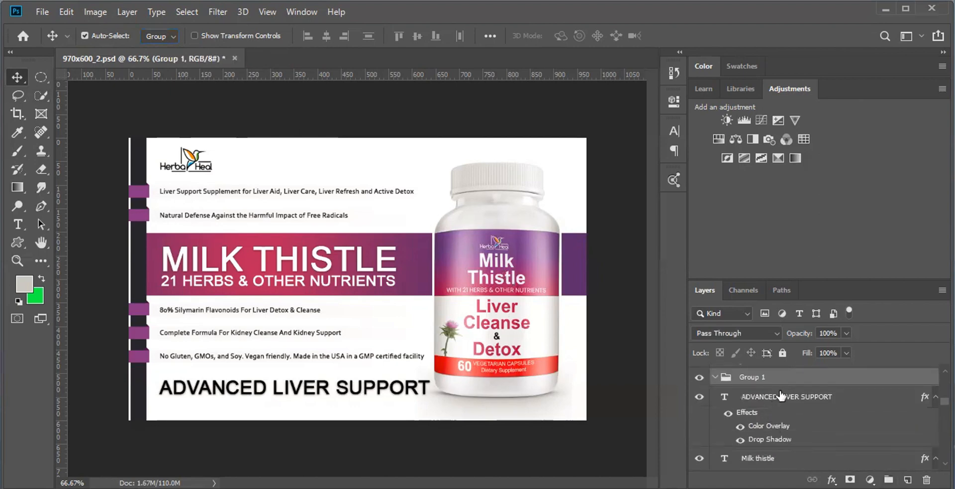
pyautogui.hotkey('alt', 'ctrl', 'a')
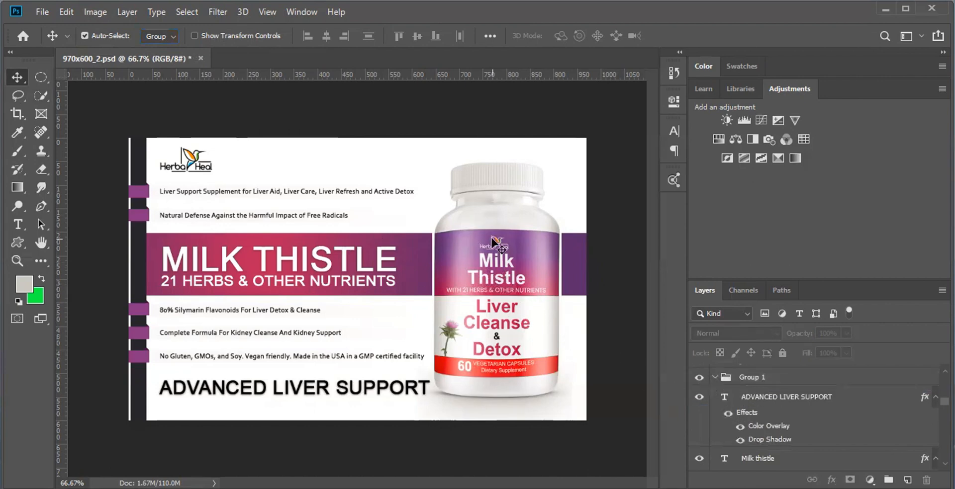
# Select the bottle's layer, try to move it higher in the layer stack, and undo back to before the group was created.
pyautogui.click(500, 277)
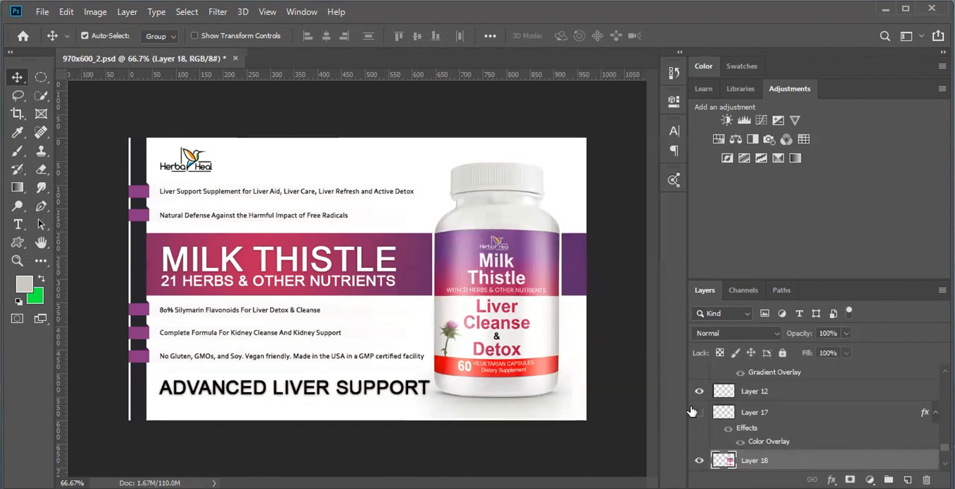
pyautogui.moveTo(757, 459); pyautogui.dragTo(756, 429)
pyautogui.hotkey('ctrl', 'z')
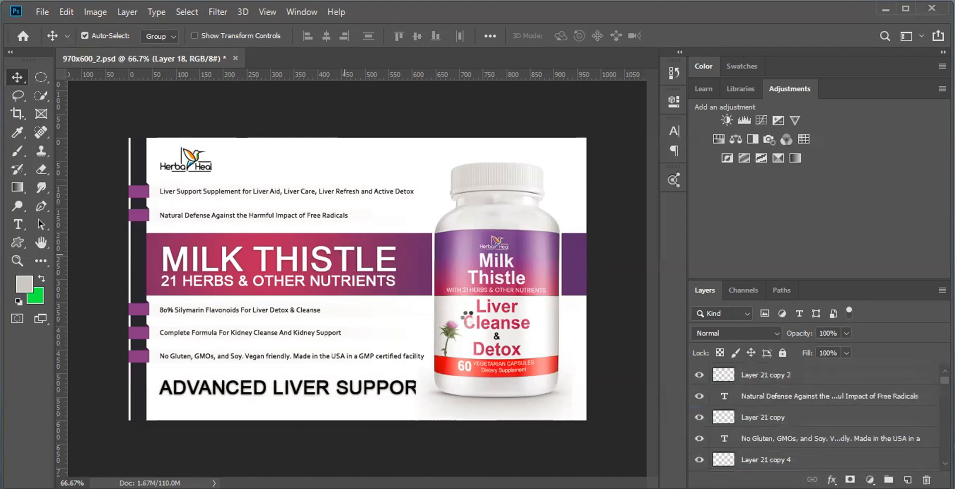
pyautogui.hotkey('ctrl', 'z')
# Create a layer group above the bottle's Layer 18 and put Layer 18 inside it.
pyautogui.scroll(-6, 746, 398)
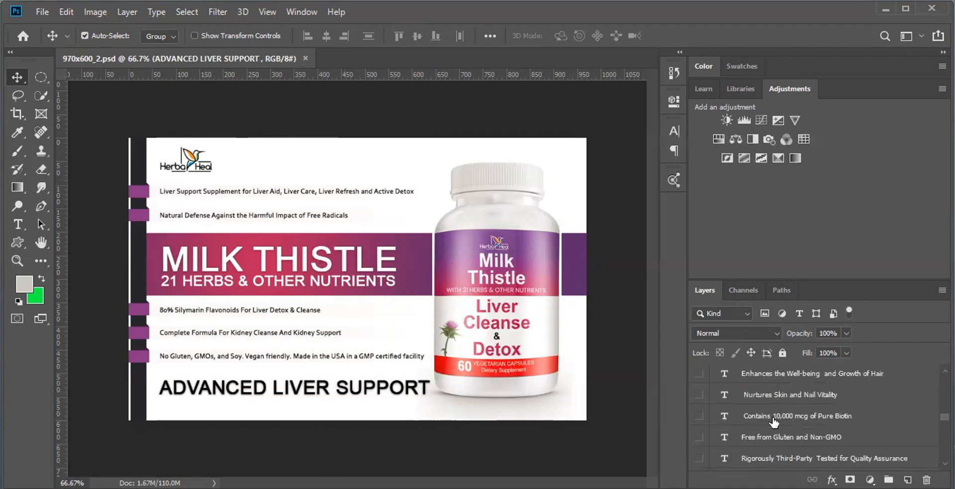
pyautogui.scroll(-5, 773, 423)
pyautogui.scroll(4, 773, 423)
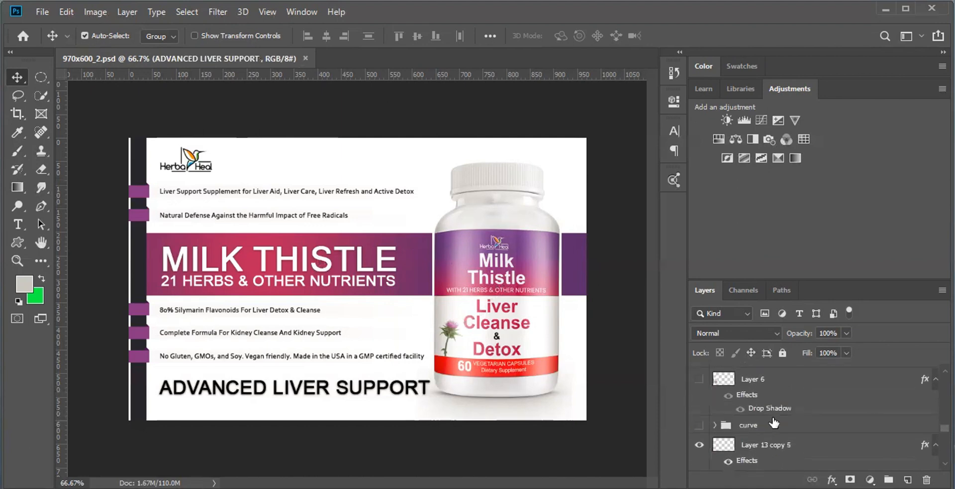
pyautogui.scroll(-1, 773, 423)
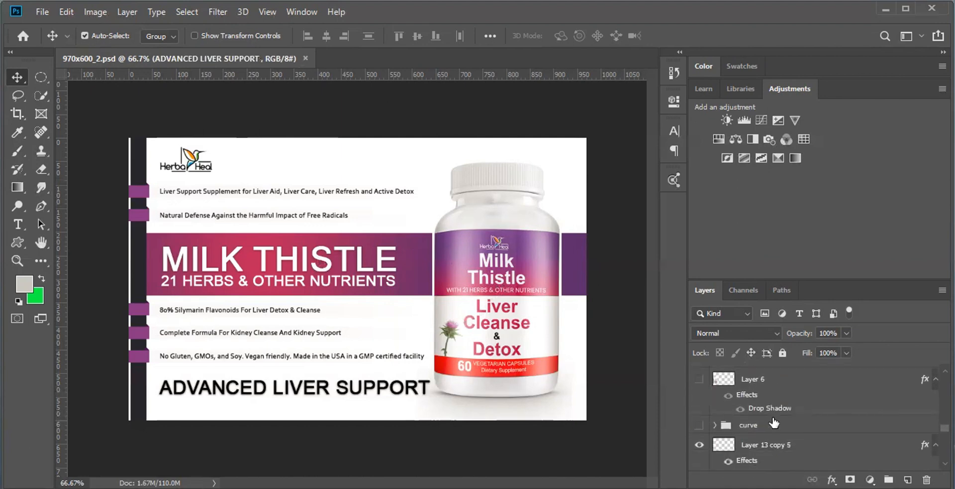
pyautogui.click(529, 306)
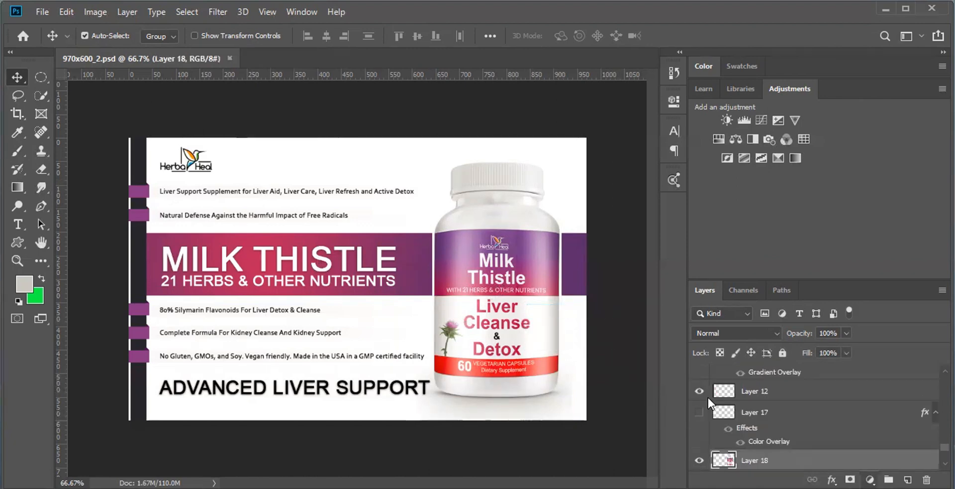
pyautogui.hotkey('ctrl', 'g')
pyautogui.scroll(-2, 707, 396)
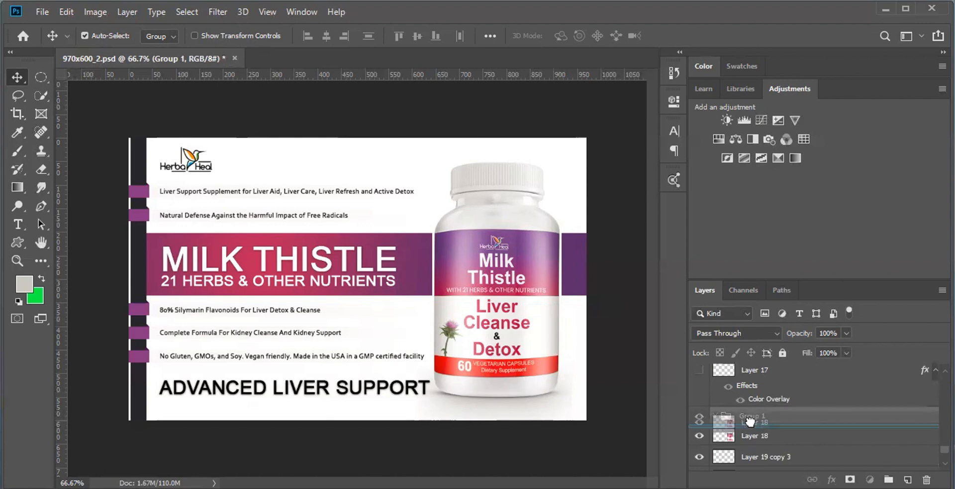
pyautogui.click(755, 435)
pyautogui.scroll(-1, 756, 435)
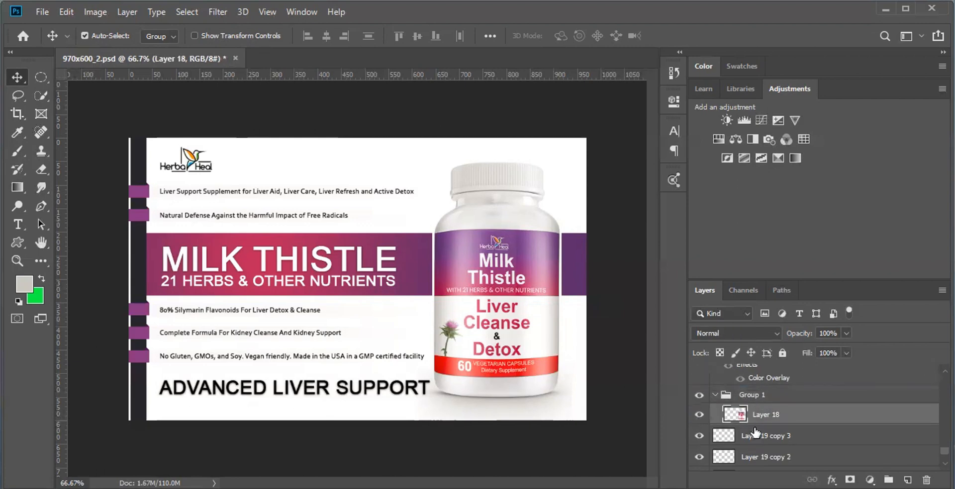
# Move Layer 19 copy 3 and Layer 19 copy 2 into Group 1 above Layer 18.
pyautogui.moveTo(755, 433); pyautogui.dragTo(765, 407)
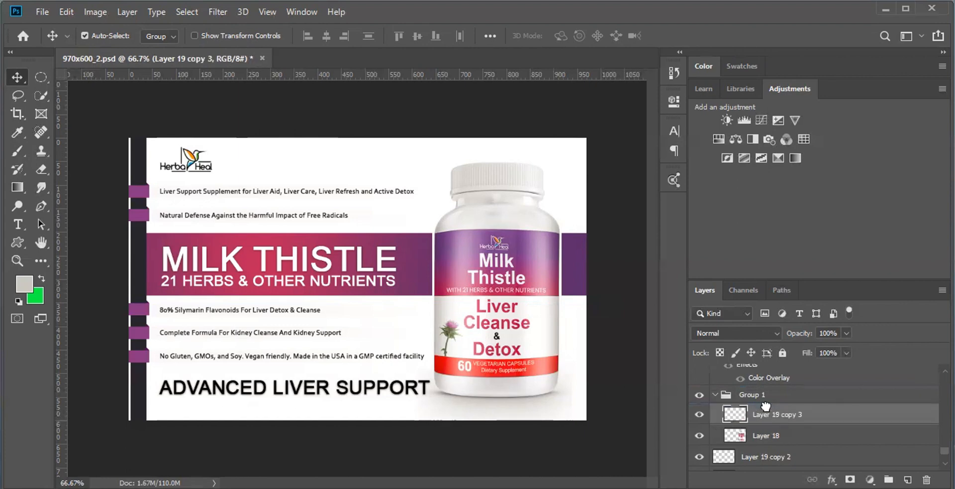
pyautogui.moveTo(774, 455); pyautogui.dragTo(778, 425)
pyautogui.scroll(-2, 778, 430)
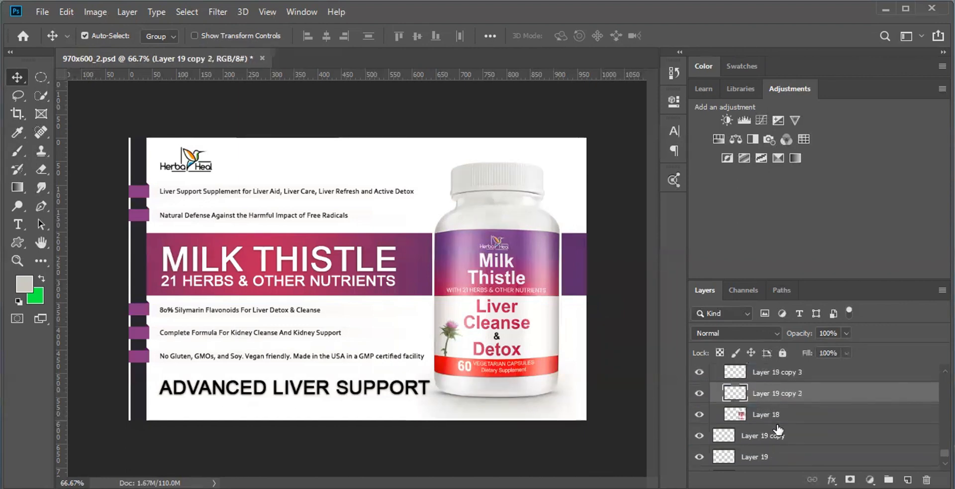
# Create a second group above Layer 14, put Layer 14 and Layer 19 inside it, and select the group.
pyautogui.scroll(-2, 778, 431)
pyautogui.click(772, 434)
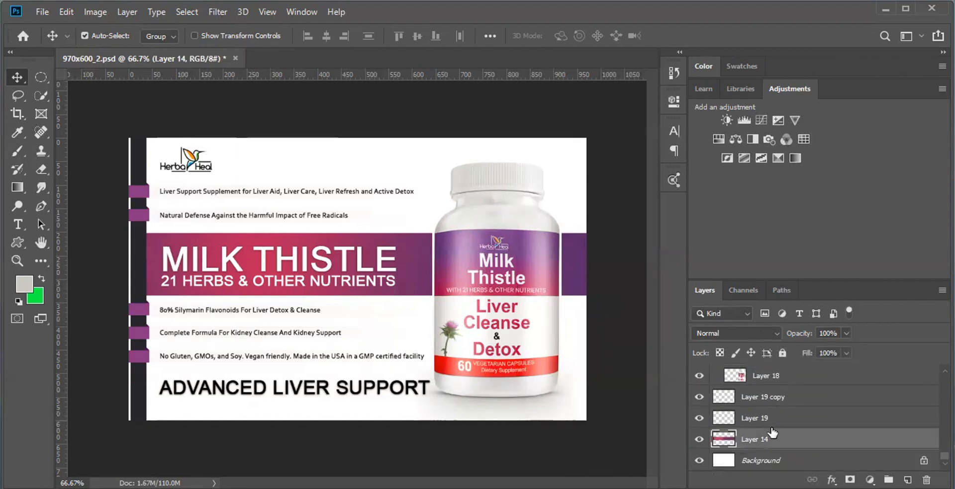
pyautogui.hotkey('ctrl', 'g')
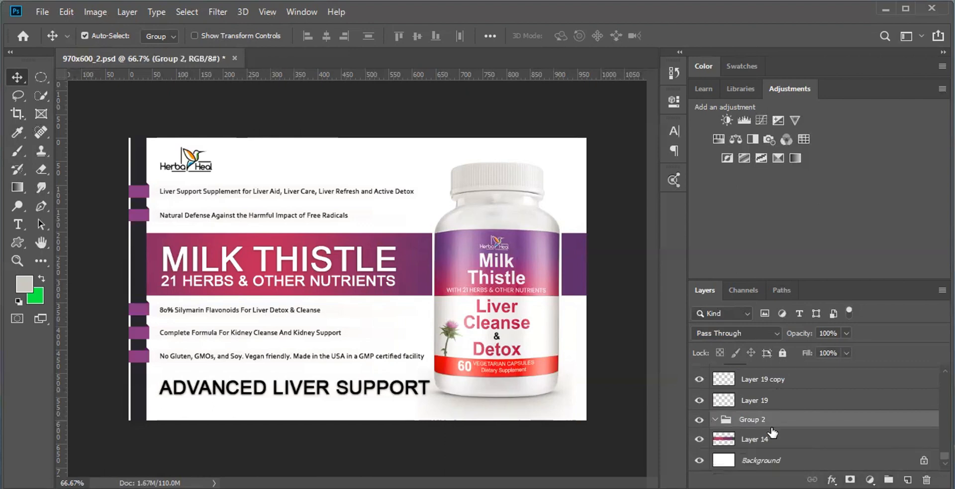
pyautogui.moveTo(771, 433); pyautogui.dragTo(754, 428)
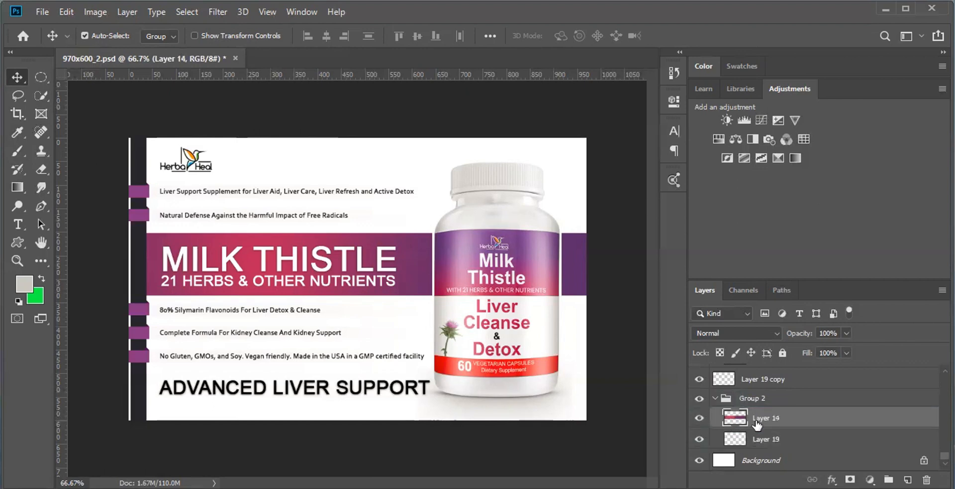
pyautogui.click(721, 399)
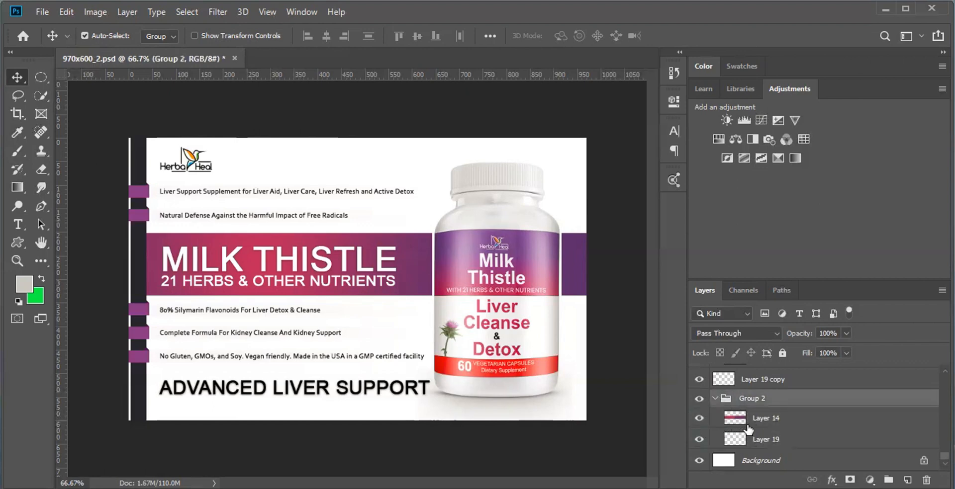
# Set the Move tool's Auto-Select target to Layer and select the bottle on the canvas.
pyautogui.scroll(4, 747, 429)
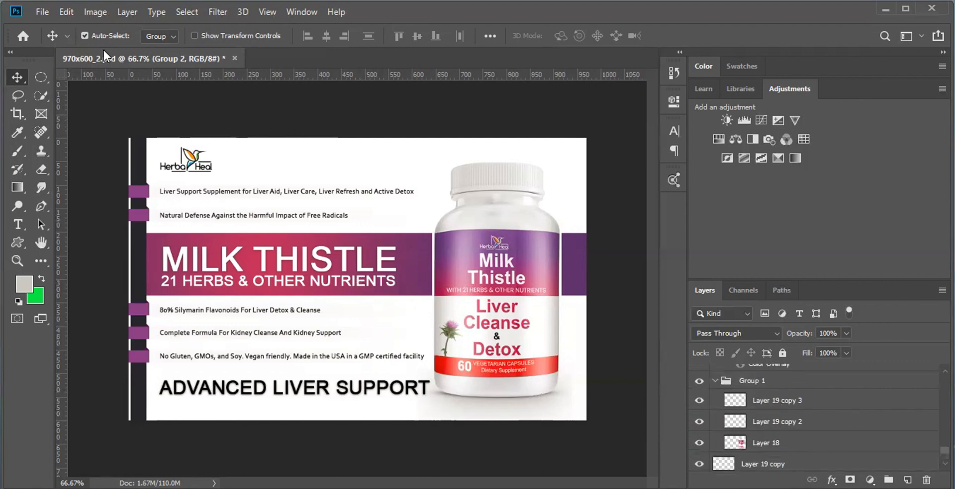
pyautogui.click(166, 36)
pyautogui.click(153, 56)
pyautogui.click(521, 259)
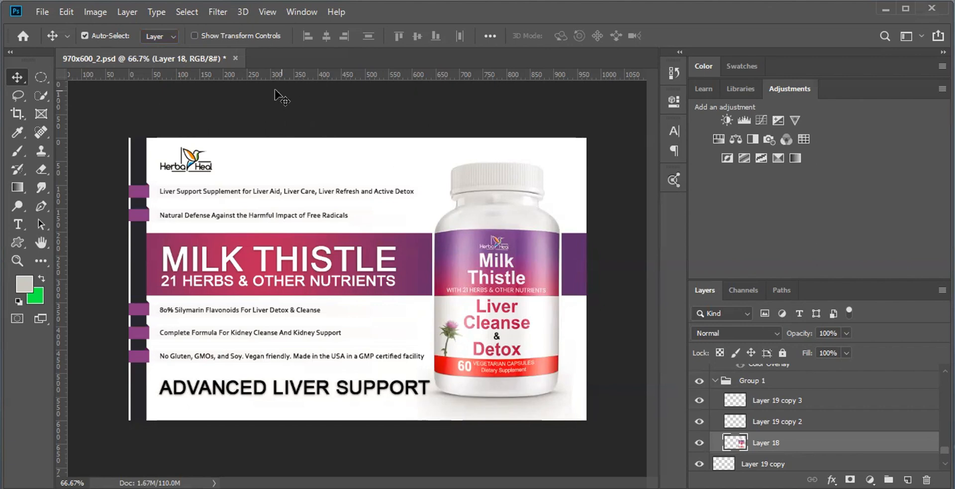
# Set Auto-Select to Group, select the bottle's group from the canvas, and collapse and re-expand Group 1.
pyautogui.click(159, 36)
pyautogui.click(157, 48)
pyautogui.click(514, 293)
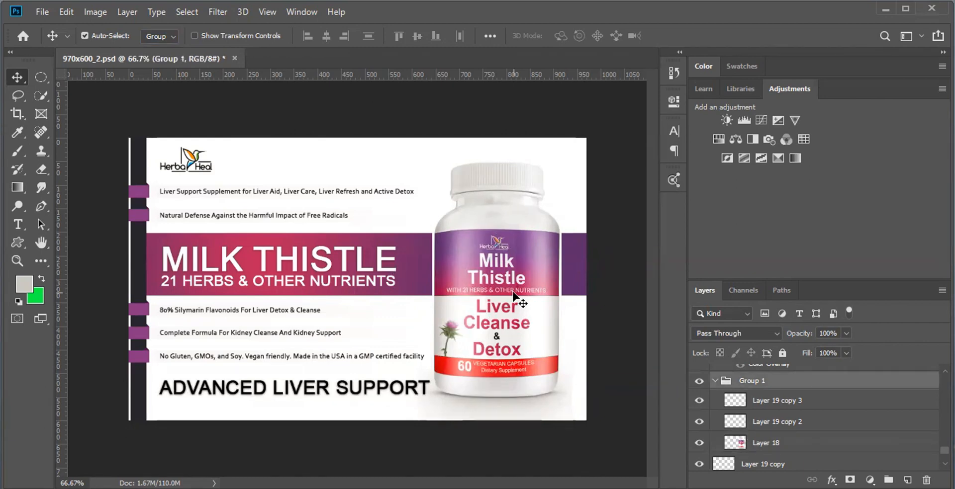
pyautogui.click(716, 383)
pyautogui.click(715, 383)
# Select Group 1 from the bottle on the canvas, show its Free Transform box, and close the transform.
pyautogui.click(173, 37)
pyautogui.rightClick(495, 227)
pyautogui.click(505, 244)
pyautogui.press('ctrl')
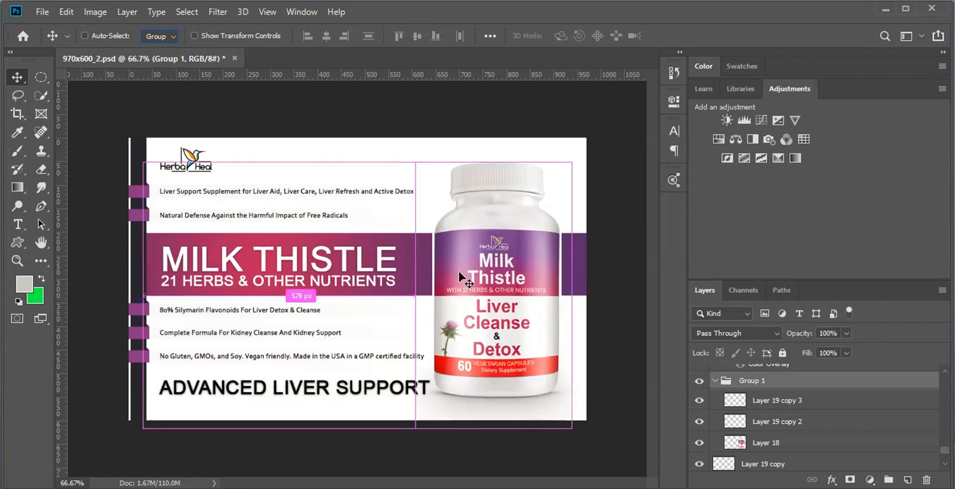
pyautogui.hotkey('ctrl', 't')
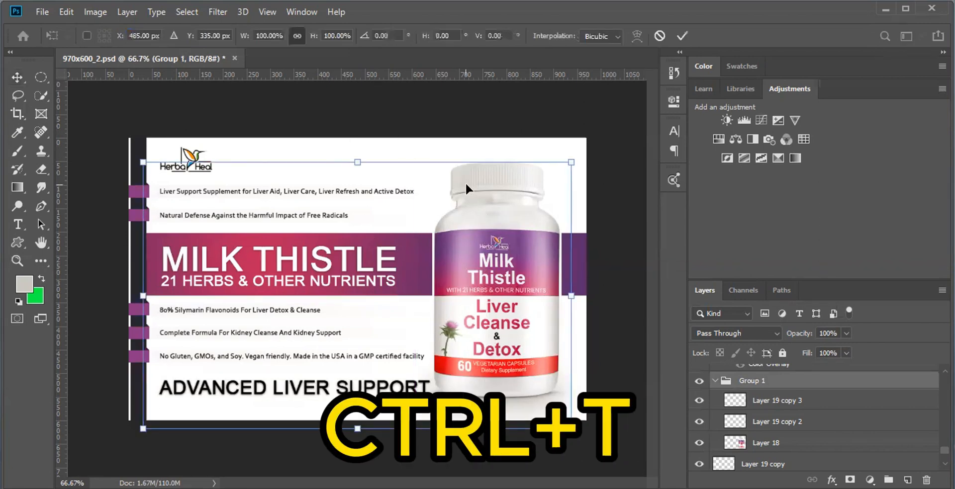
pyautogui.press('Return')
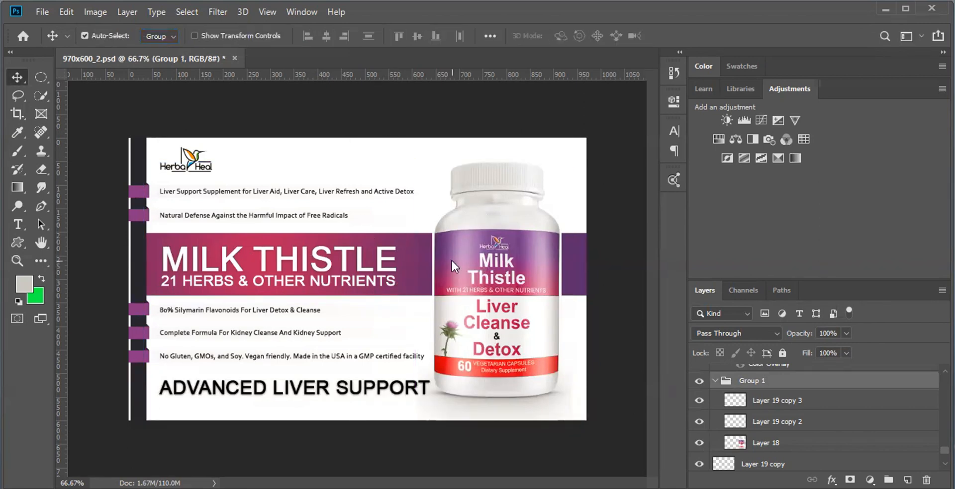
# Select only the bottle's Layer 18 from the canvas, show its Free Transform box, and close the transform.
pyautogui.rightClick(452, 259)
pyautogui.click(477, 282)
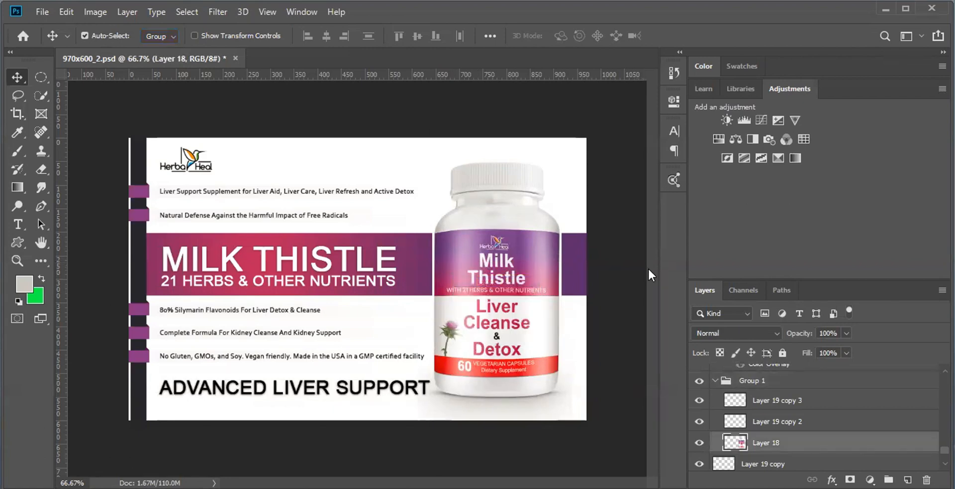
pyautogui.hotkey('ctrl', 't')
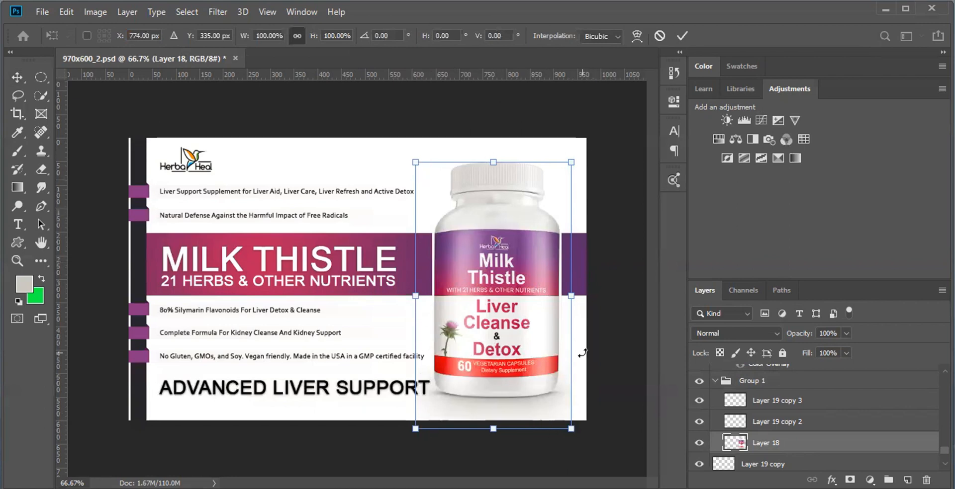
pyautogui.press('Return')
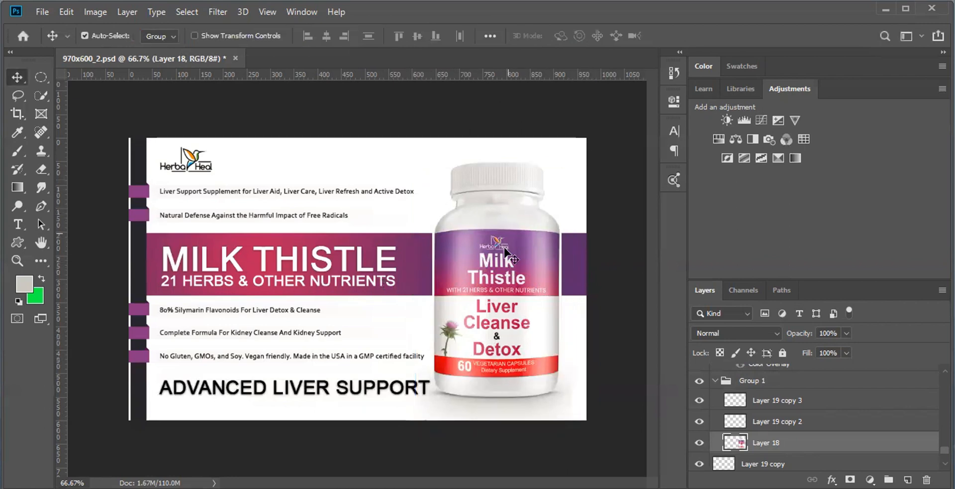
# Turn on Show Transform Controls, select Layer 14, ADVANCED LIVER SUPPORT and the Complete Formula text layer one after another, and turn it off.
pyautogui.click(207, 37)
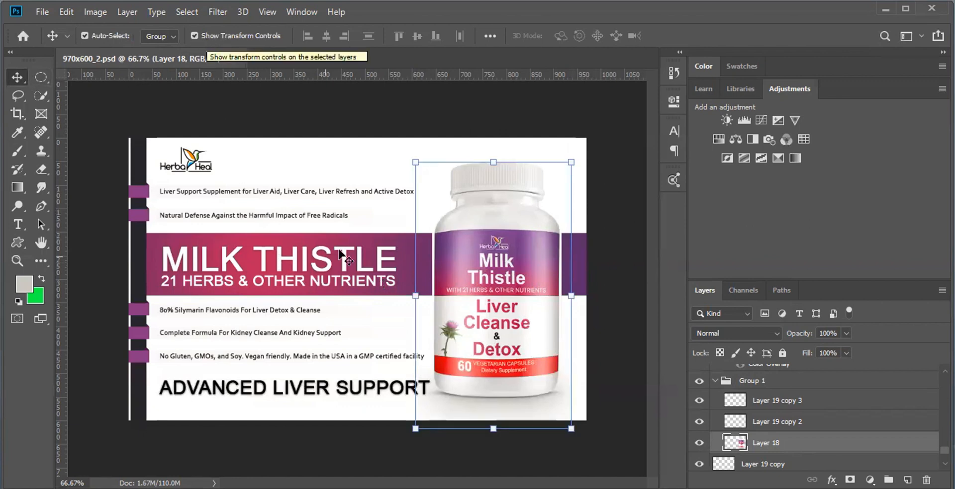
pyautogui.rightClick(392, 245)
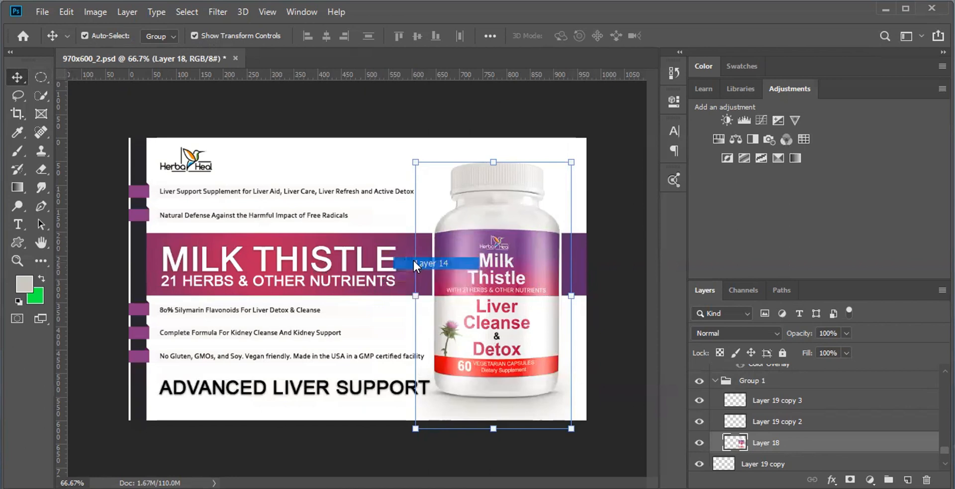
pyautogui.click(414, 263)
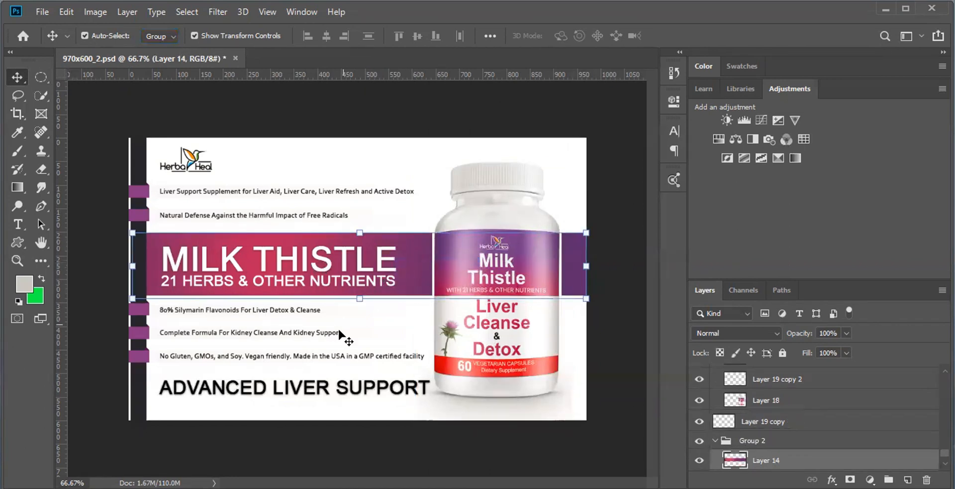
pyautogui.rightClick(306, 386)
pyautogui.click(347, 394)
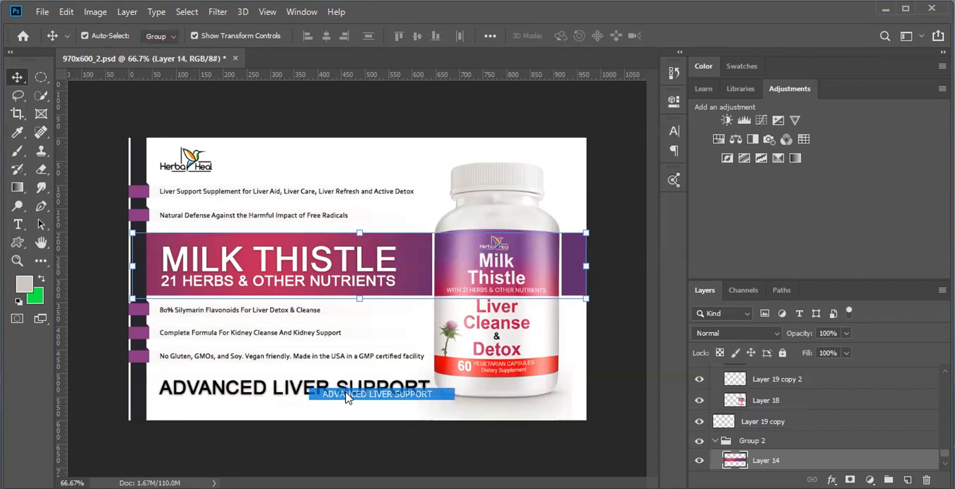
pyautogui.rightClick(227, 338)
pyautogui.rightClick(223, 336)
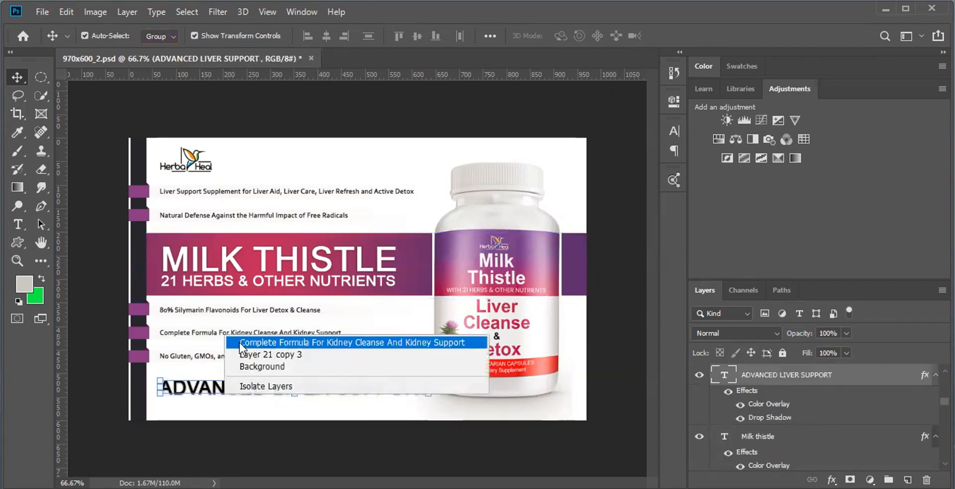
pyautogui.click(258, 338)
pyautogui.click(194, 35)
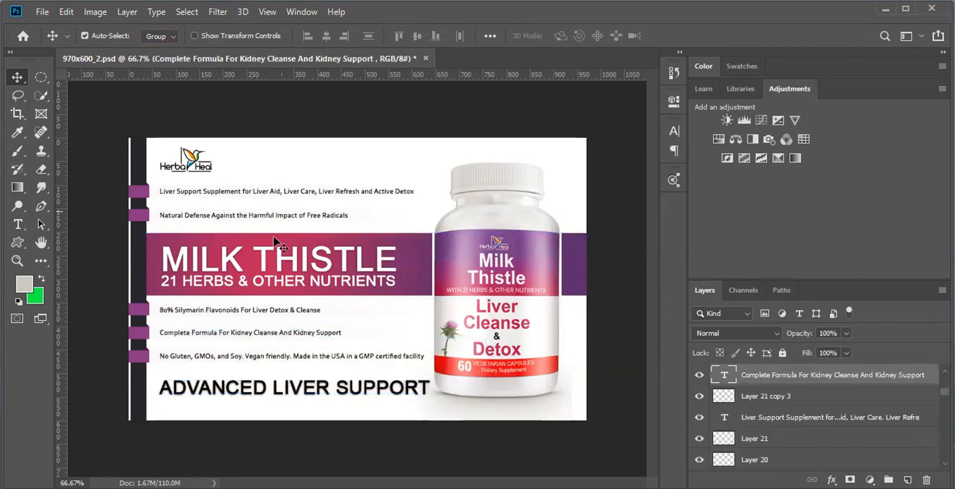
# Reselect the bottle's Layer 18 from the canvas, enter Free Transform on it, and exit the transform.
pyautogui.rightClick(493, 247)
pyautogui.click(512, 262)
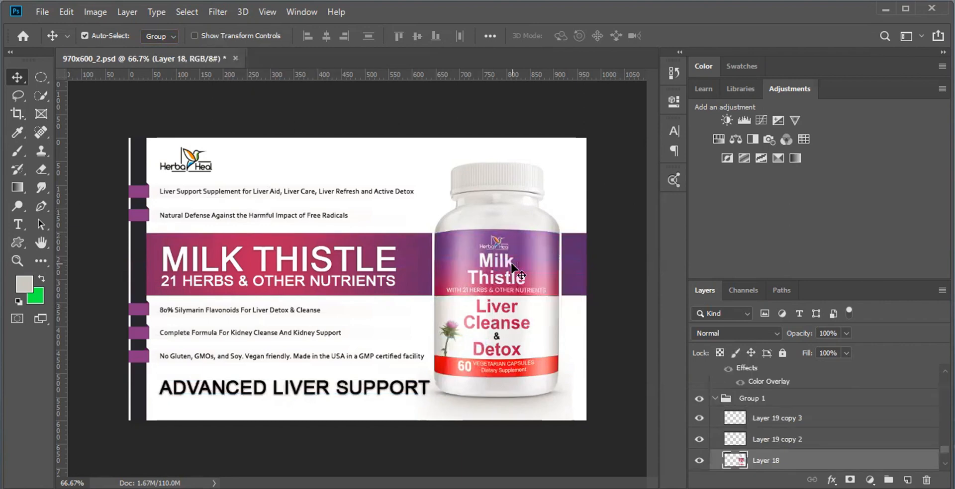
pyautogui.press('ctrl')
pyautogui.hotkey('ctrl', 't')
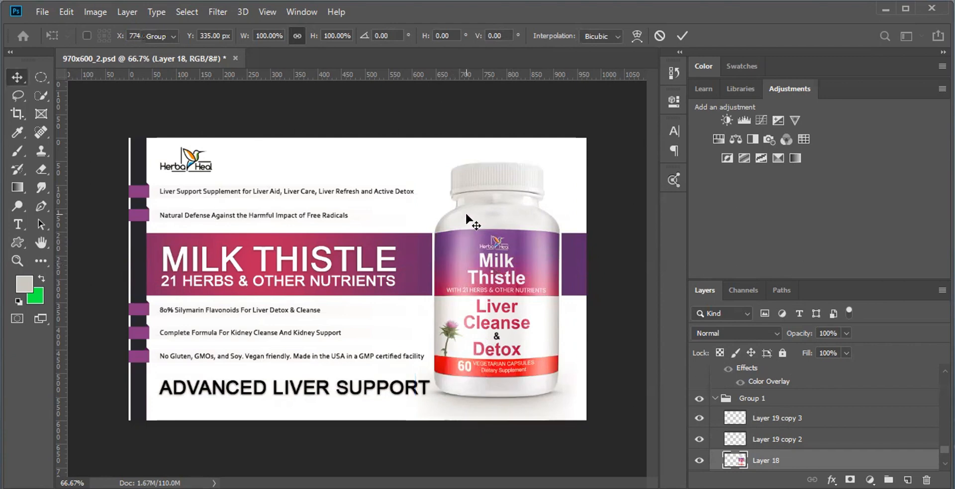
pyautogui.press('Return')
# Reselect the bottle's Layer 18 from the canvas and locate the Free Transform command and its shortcut.
pyautogui.rightClick(493, 243)
pyautogui.click(519, 262)
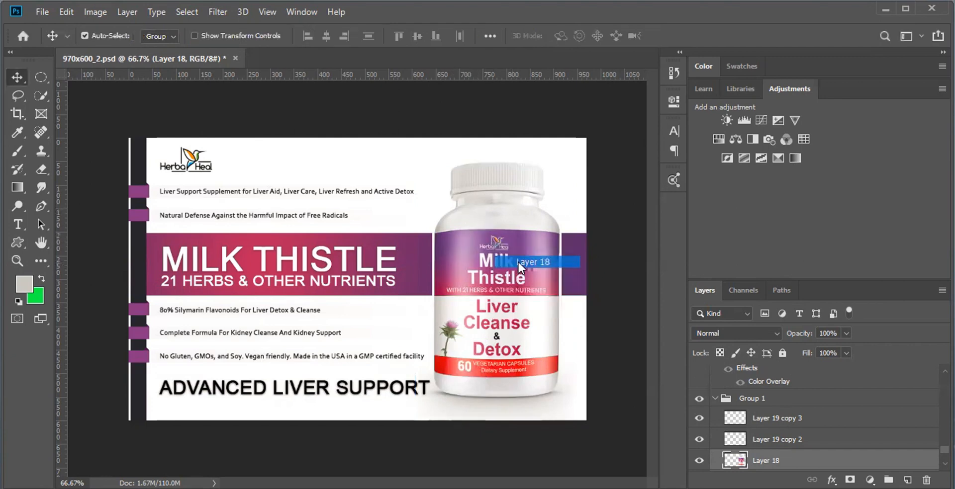
pyautogui.click(103, 11)
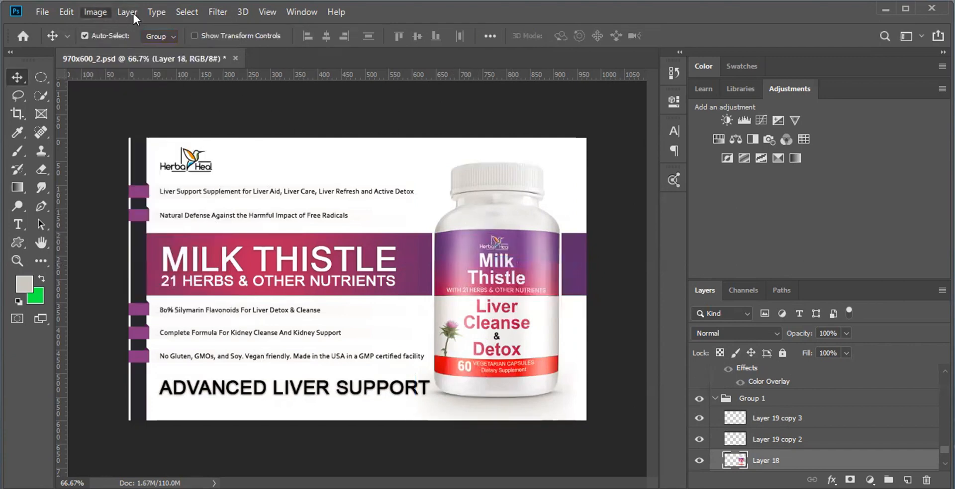
pyautogui.moveTo(57, 13)
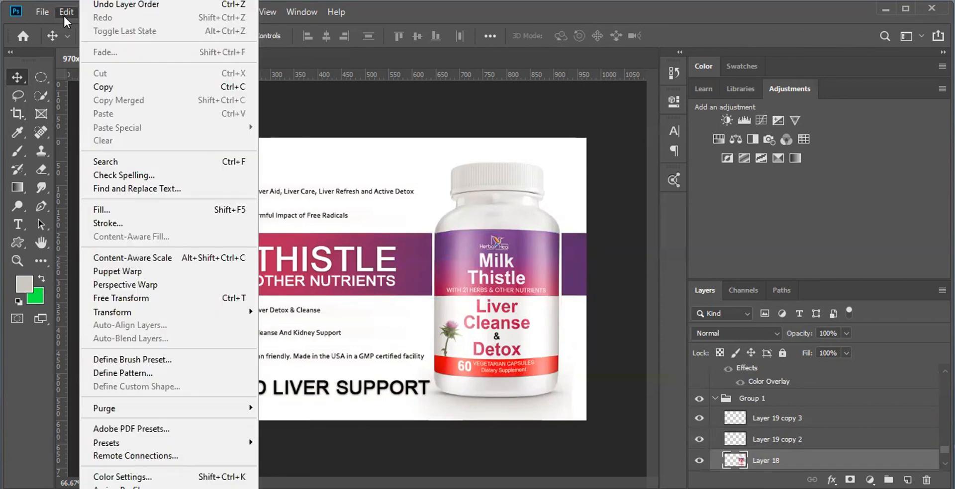
pyautogui.moveTo(151, 318)
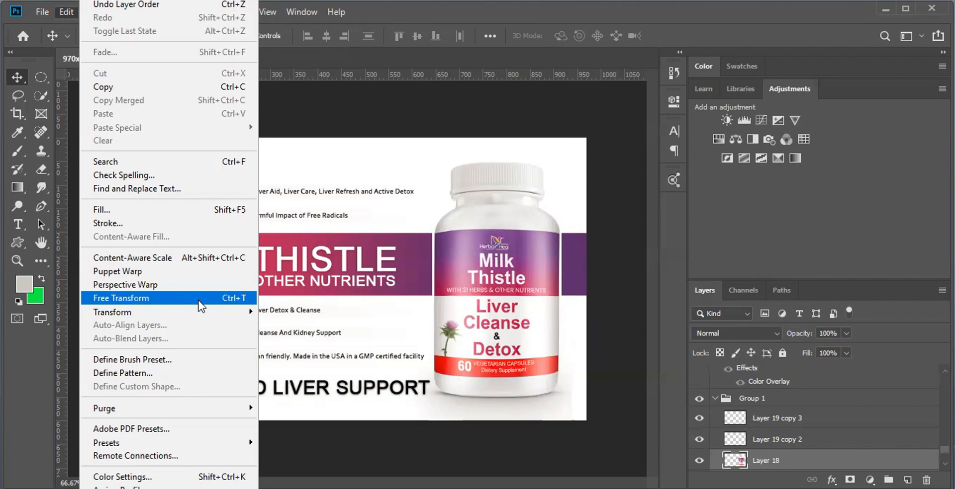
pyautogui.click(452, 266)
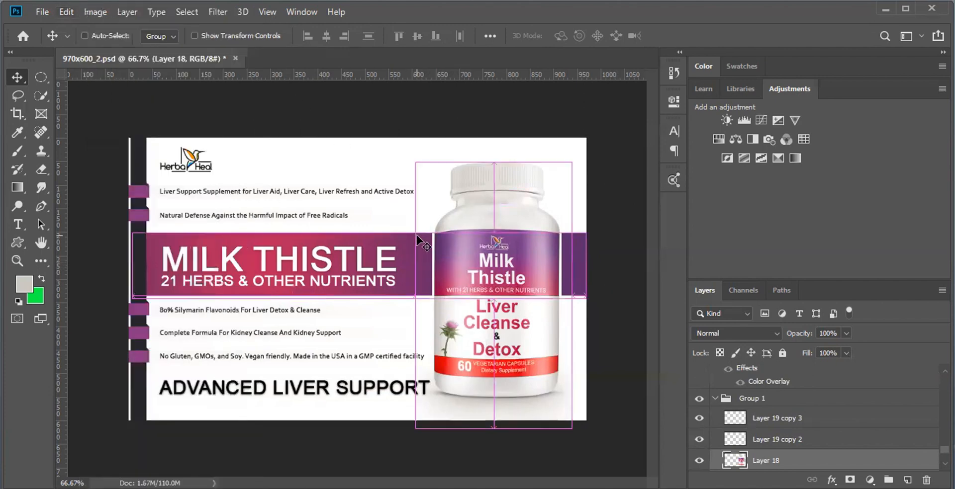
# Shrink the bottle with Free Transform, place it over the purple band, apply the transform, and undo it.
pyautogui.hotkey('ctrl', 't')
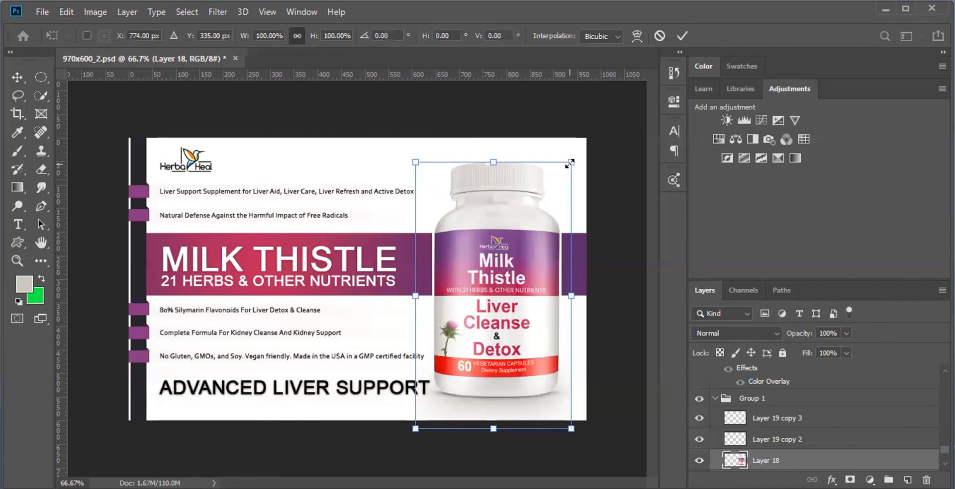
pyautogui.moveTo(568, 164); pyautogui.dragTo(460, 352)
pyautogui.moveTo(446, 381); pyautogui.dragTo(497, 260)
pyautogui.press('Return')
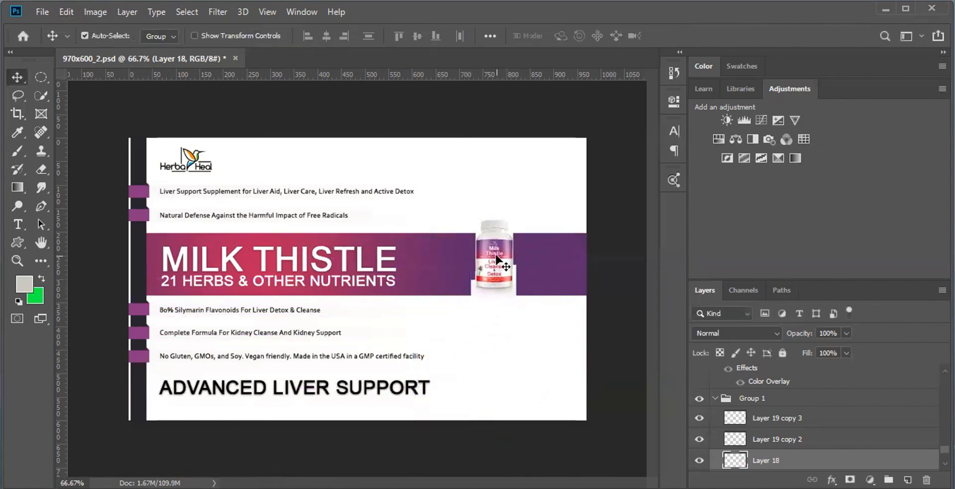
pyautogui.press('ctrl')
pyautogui.hotkey('ctrl', 'z')
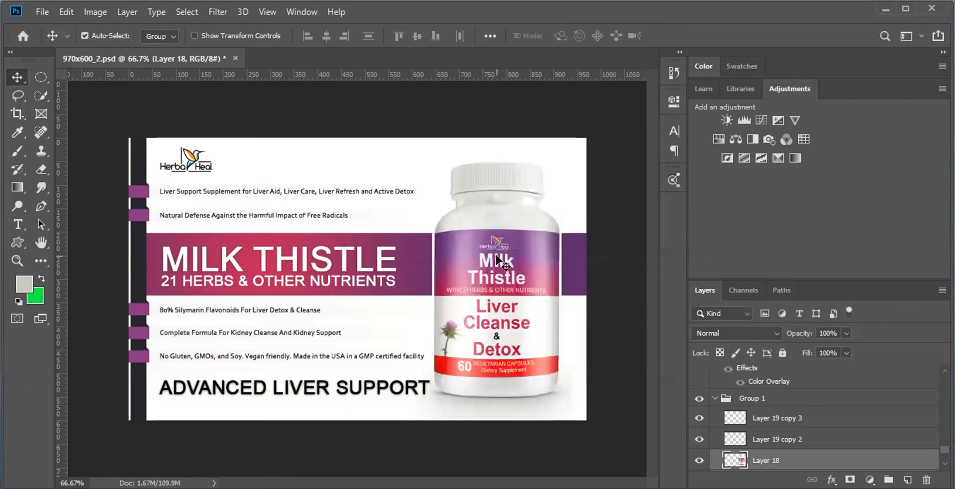
# Reselect Layer 18, scale the bottle to about 92.6% with Free Transform, apply it, and undo the scaling.
pyautogui.rightClick(496, 256)
pyautogui.click(507, 223)
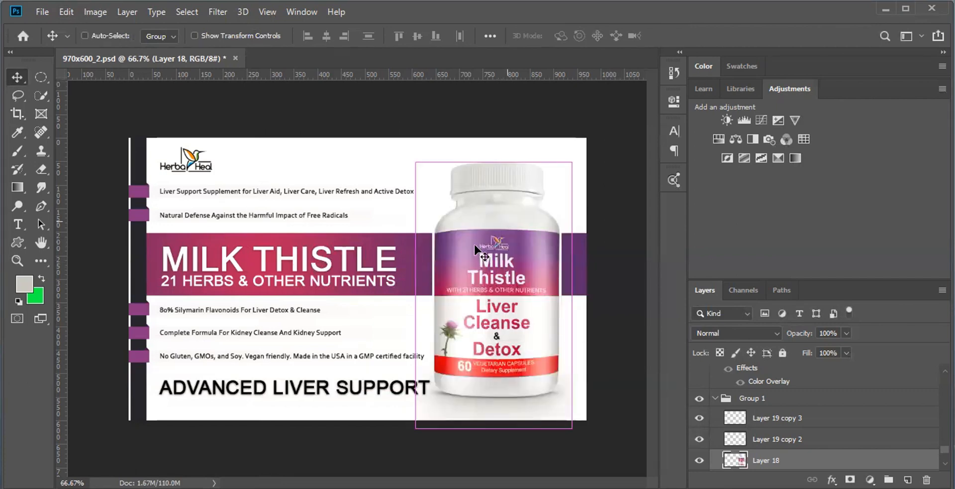
pyautogui.hotkey('ctrl', 't')
pyautogui.moveTo(573, 163); pyautogui.dragTo(558, 180)
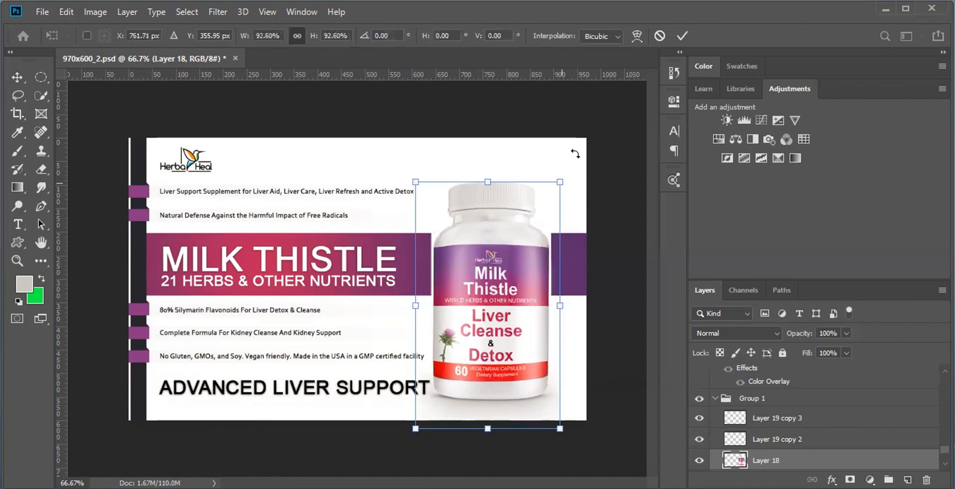
pyautogui.click(677, 36)
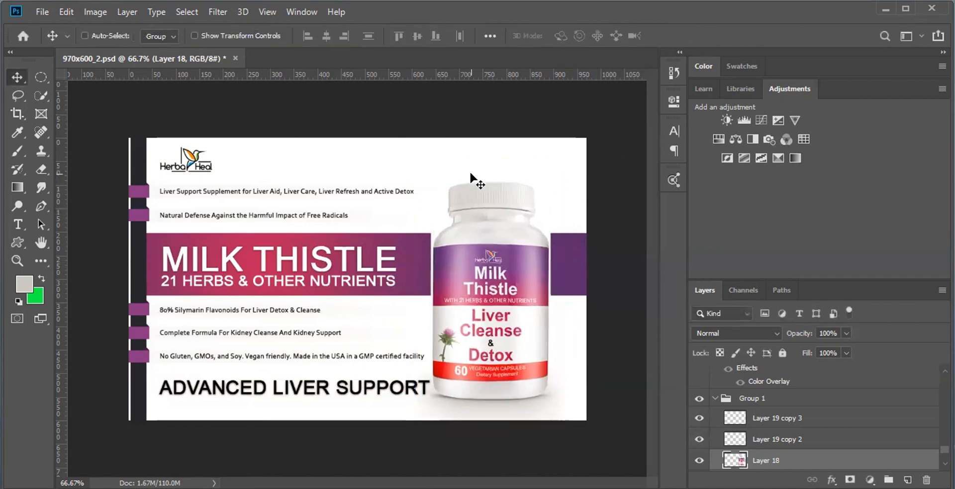
pyautogui.hotkey('ctrl', 'z')
# Pick Layer 18 on the canvas again, scale the bottle down slightly from its upper-right corner, apply, and undo.
pyautogui.rightClick(511, 178)
pyautogui.click(540, 196)
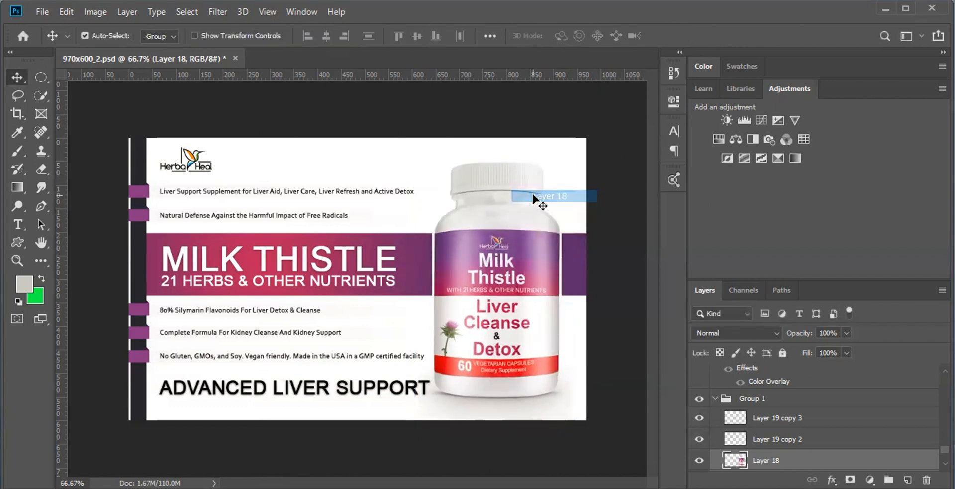
pyautogui.hotkey('ctrl', 't')
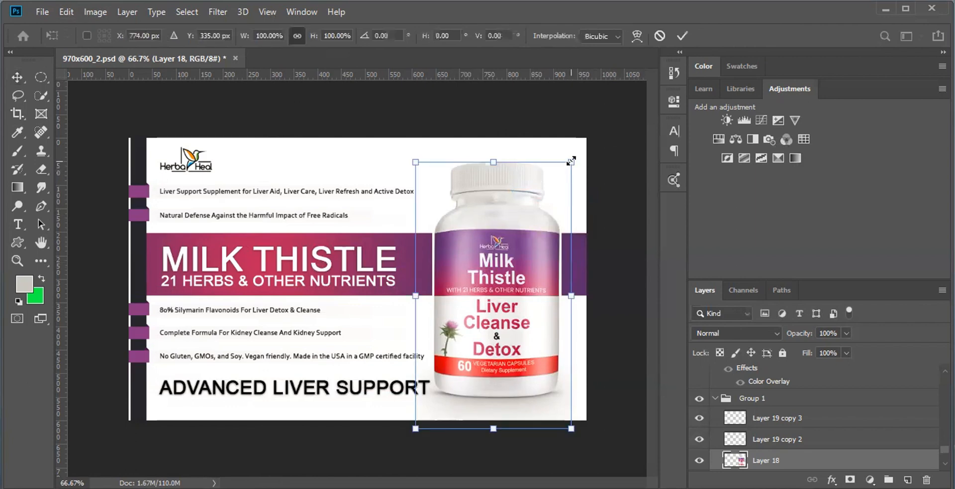
pyautogui.moveTo(571, 162); pyautogui.dragTo(561, 181)
pyautogui.press('Return')
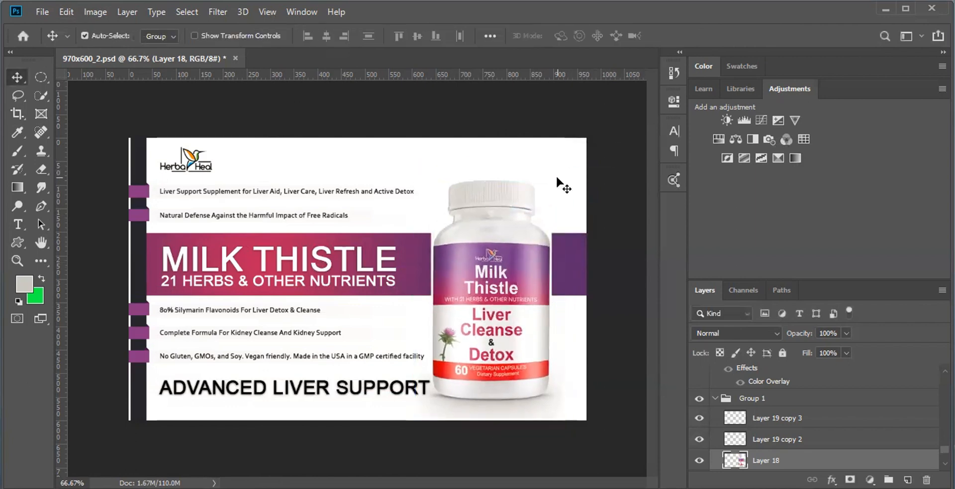
pyautogui.hotkey('ctrl', 'z')
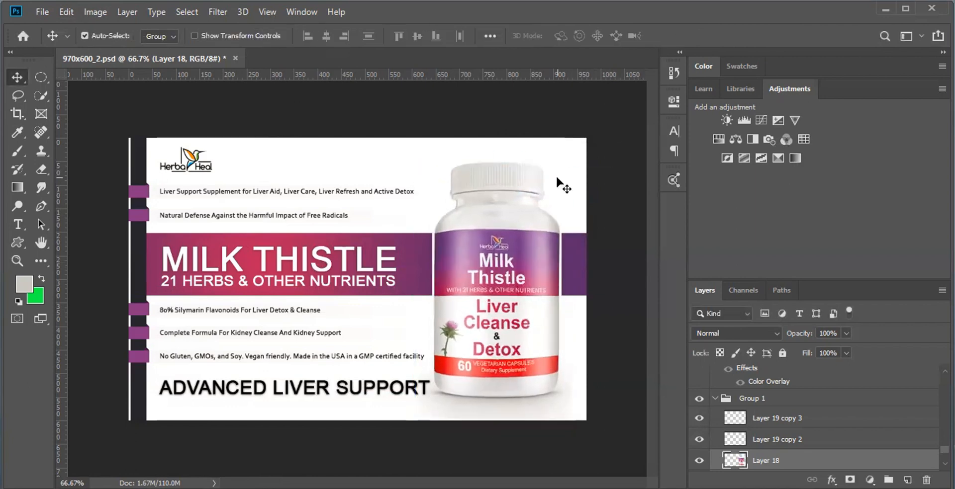
# Scale the bottle to about 53.6% using the side and corner handles, apply the transform, and undo it.
pyautogui.hotkey('ctrl', 't')
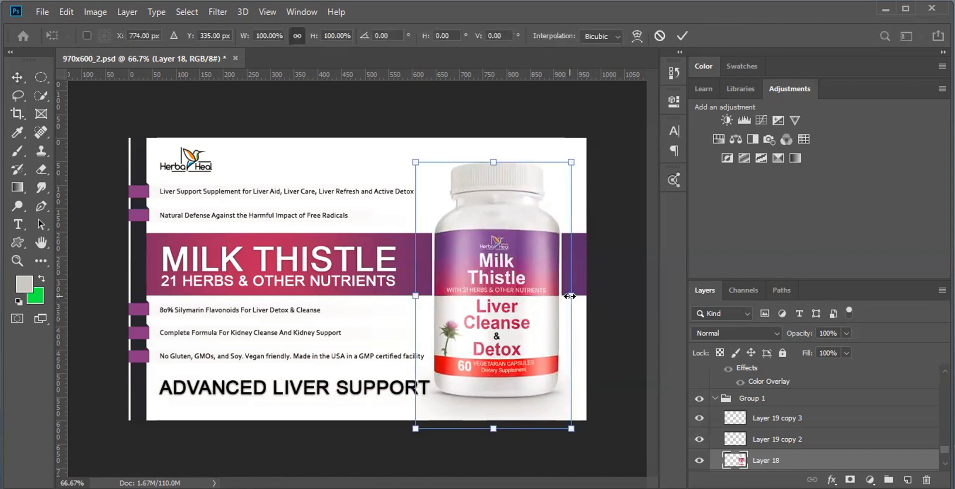
pyautogui.moveTo(567, 297); pyautogui.dragTo(504, 298)
pyautogui.moveTo(453, 357)
pyautogui.mouseDown()
pyautogui.moveTo(458, 262)
pyautogui.moveTo(514, 273)
pyautogui.moveTo(451, 366)
pyautogui.mouseUp()
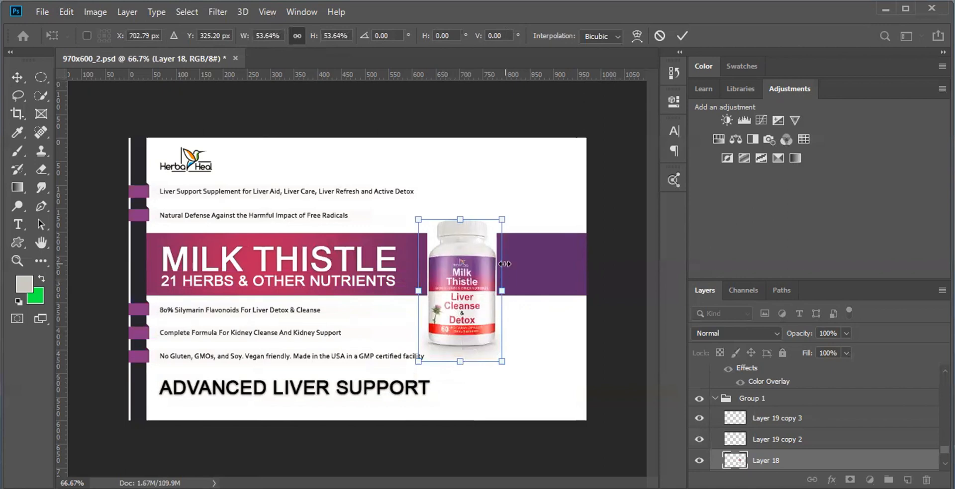
pyautogui.press('Return')
pyautogui.hotkey('ctrl', 'z')
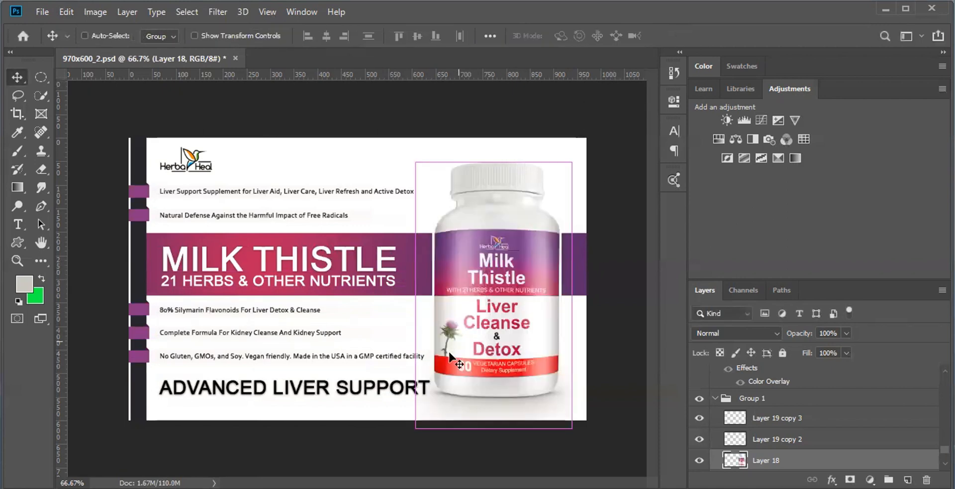
# Draw an elliptical marquee selection over the bottle's upper-right part, show the marquee tool variants, and deselect.
pyautogui.click(40, 77)
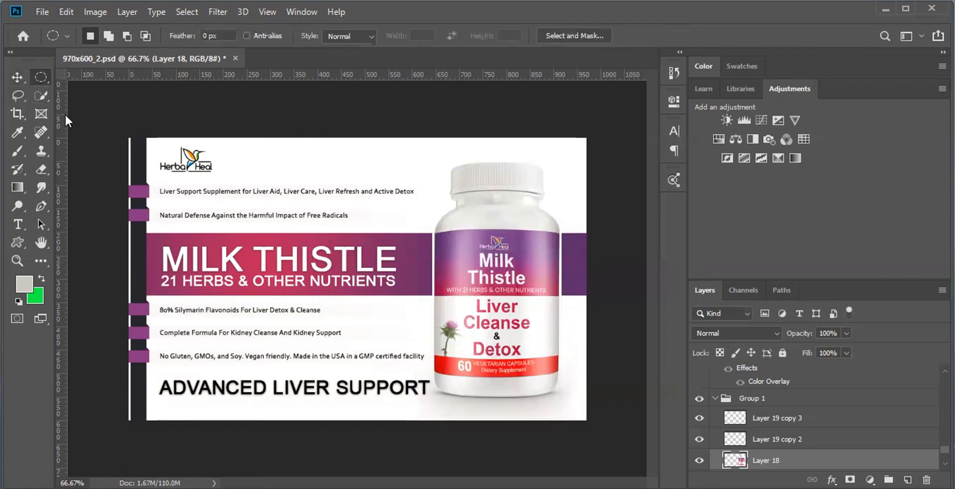
pyautogui.moveTo(441, 382); pyautogui.dragTo(479, 412)
pyautogui.moveTo(573, 144); pyautogui.dragTo(494, 248)
pyautogui.click(12, 78)
pyautogui.click(41, 80)
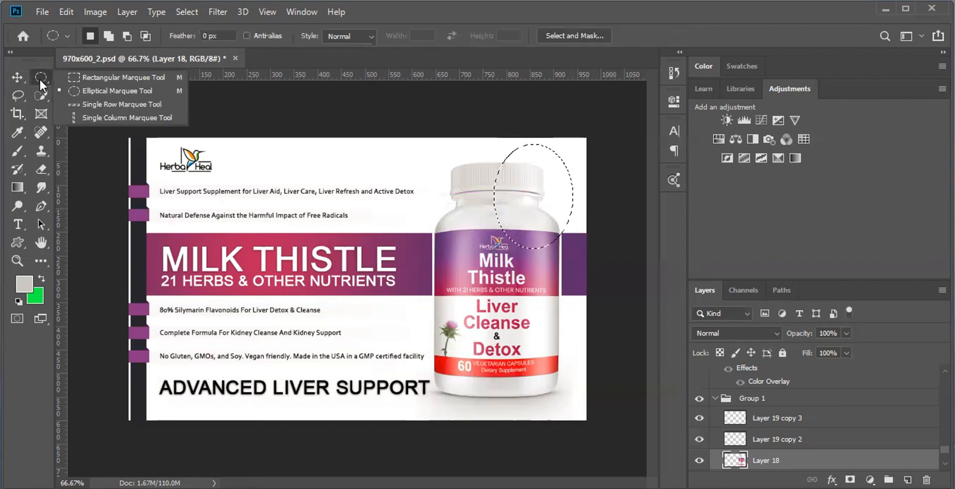
pyautogui.click(39, 79)
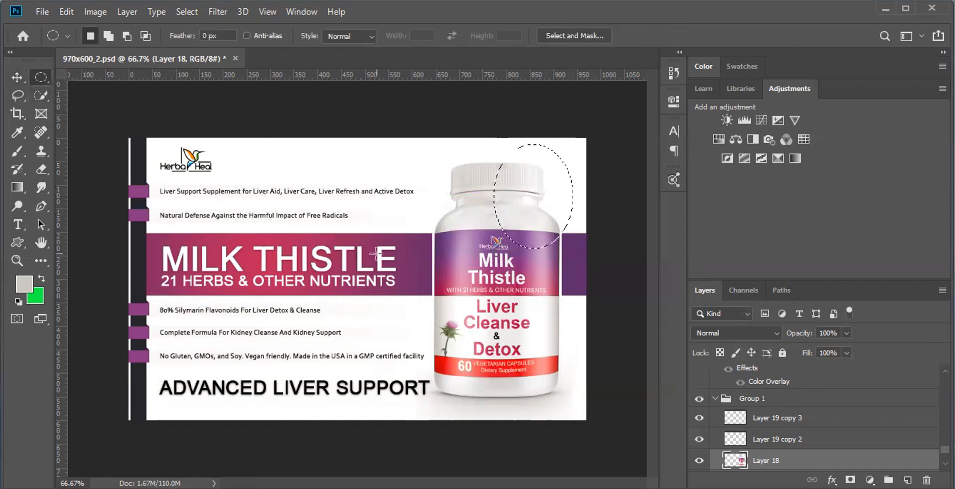
pyautogui.press('v')
pyautogui.hotkey('ctrl', 'd')
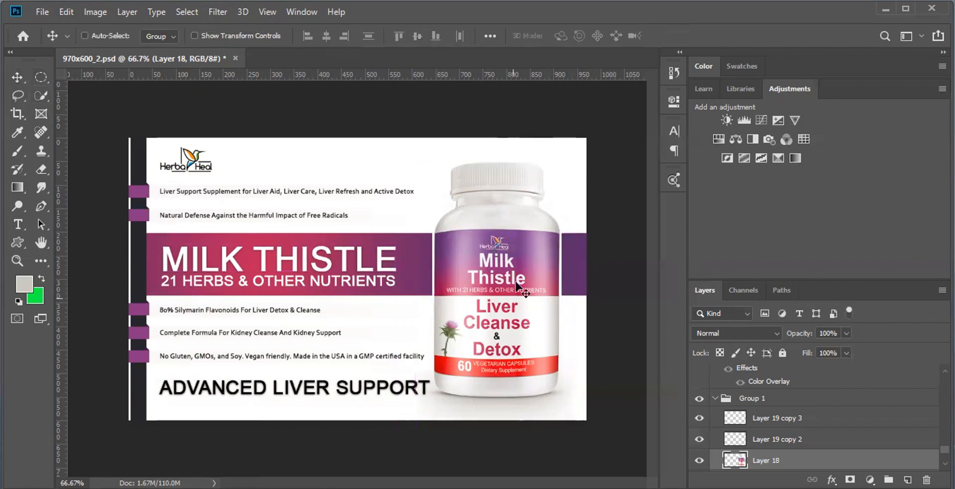
# Scale the bottle from two opposite corners and a side handle to about 41% with Free Transform, and cancel the transform.
pyautogui.hotkey('ctrl', 't')
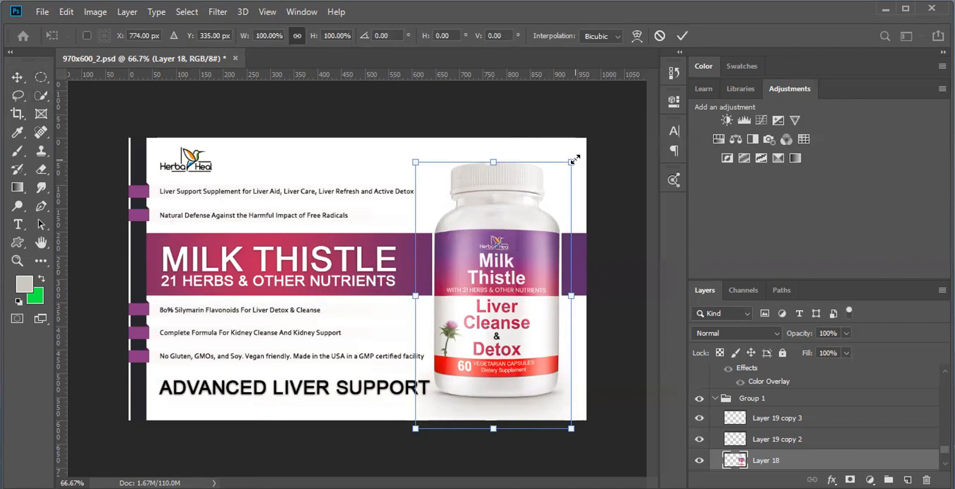
pyautogui.moveTo(572, 162); pyautogui.dragTo(536, 223)
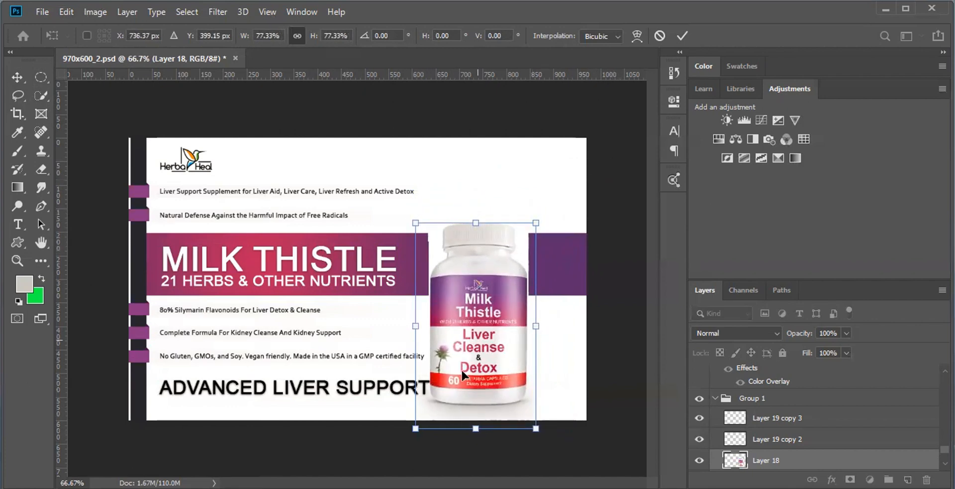
pyautogui.moveTo(416, 428); pyautogui.dragTo(456, 365)
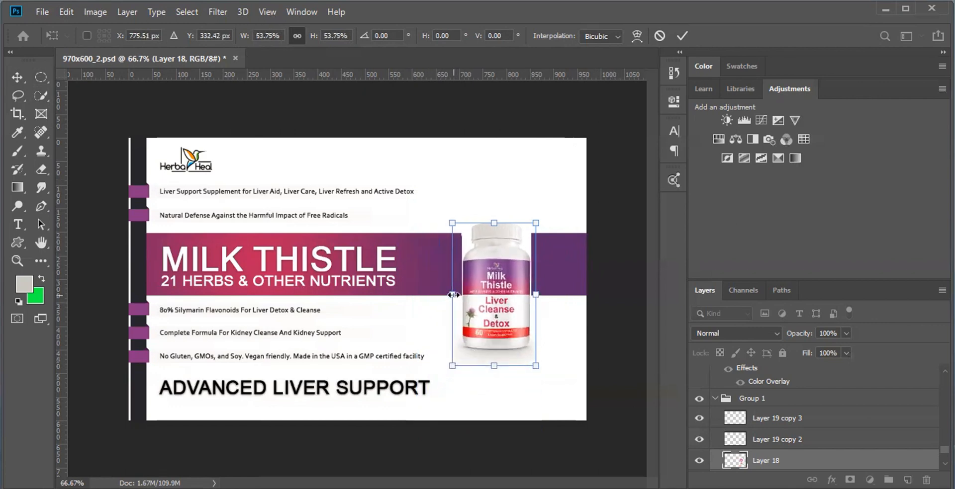
pyautogui.moveTo(536, 295); pyautogui.dragTo(516, 295)
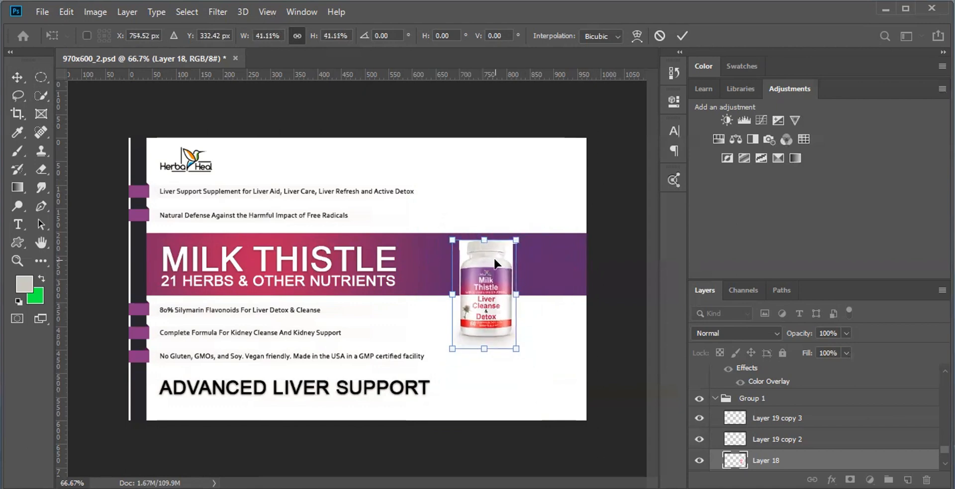
pyautogui.press('Escape')
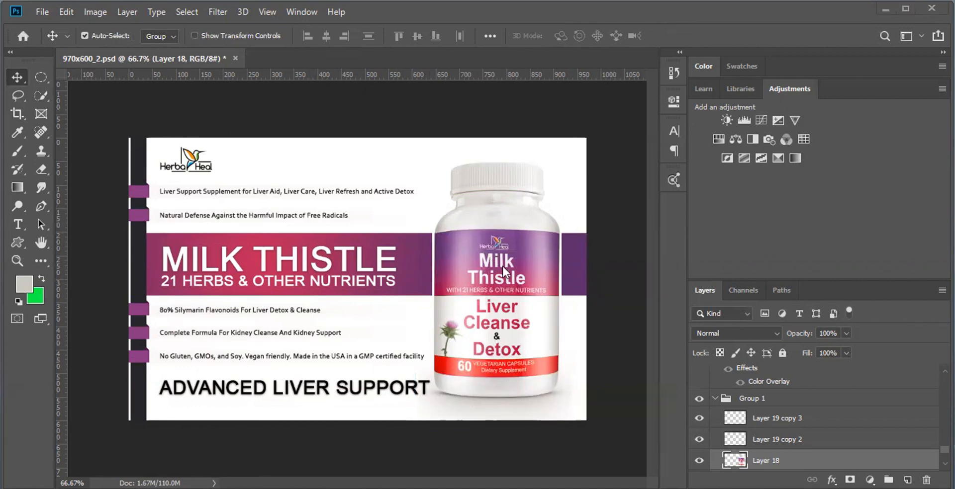
# Select Group 1 from the bottle on the canvas, and switch the selection to only its Layer 18.
pyautogui.click(497, 301)
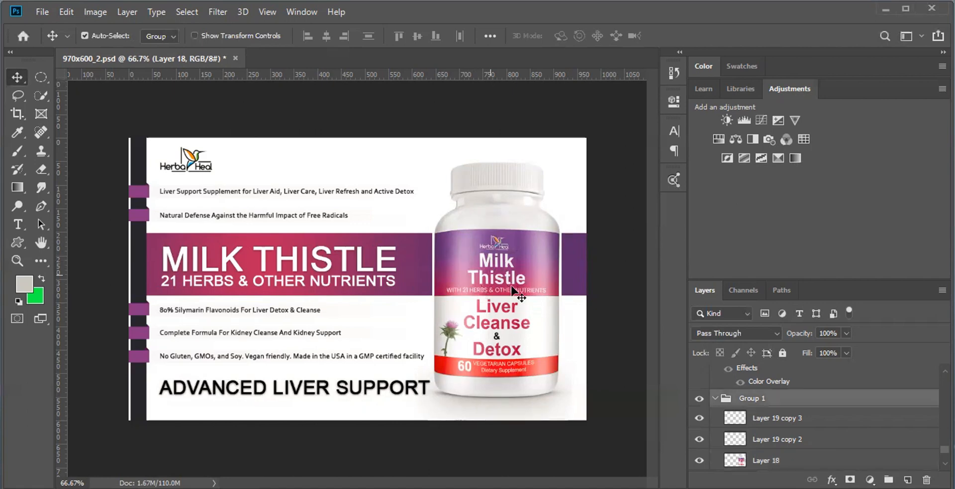
pyautogui.rightClick(499, 304)
pyautogui.click(481, 270)
pyautogui.rightClick(480, 271)
pyautogui.click(426, 273)
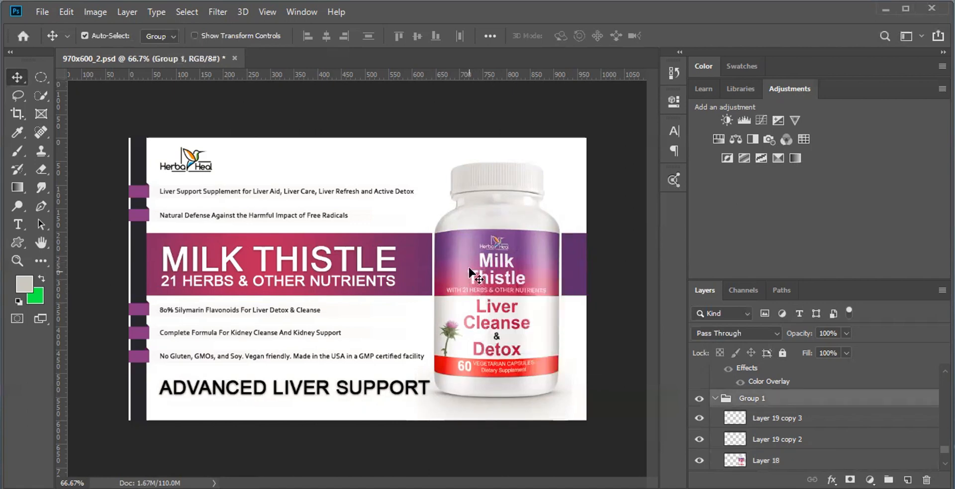
pyautogui.rightClick(484, 252)
pyautogui.click(499, 261)
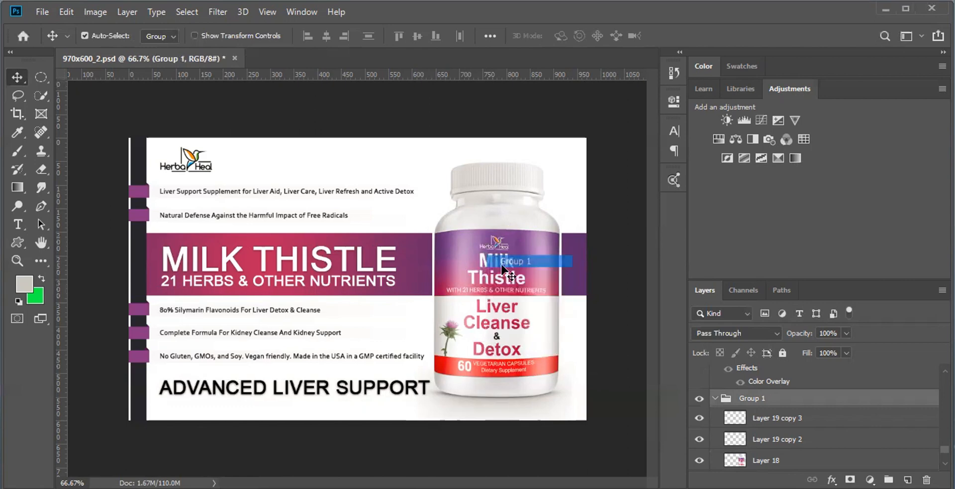
pyautogui.rightClick(492, 219)
pyautogui.click(525, 240)
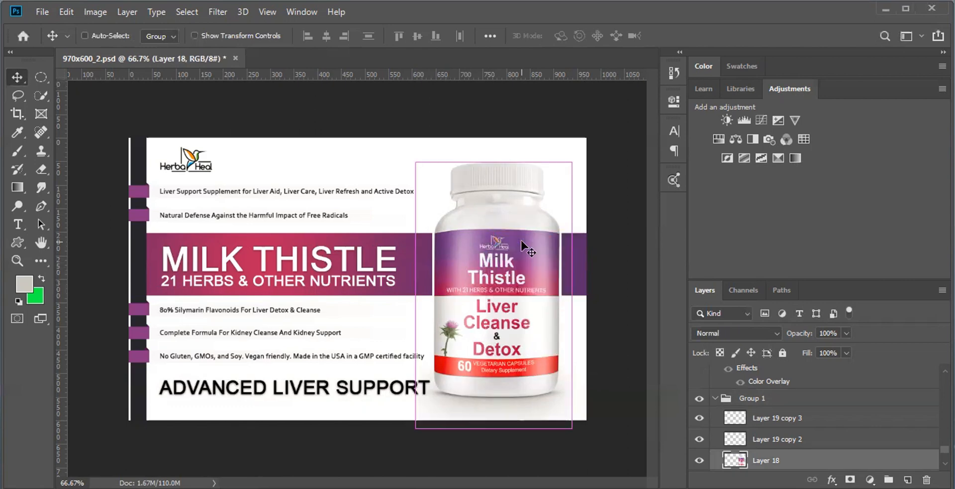
# Rotate the bottle's layer about 1.7° and further from outside the Free Transform box, and cancel the transform.
pyautogui.hotkey('ctrl', 't')
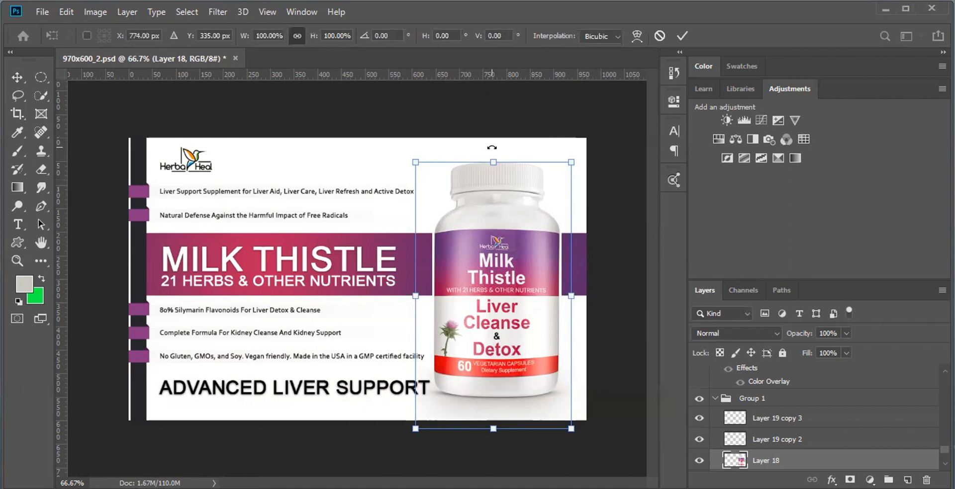
pyautogui.moveTo(489, 149)
pyautogui.mouseDown()
pyautogui.moveTo(451, 161)
pyautogui.moveTo(500, 157)
pyautogui.mouseUp()
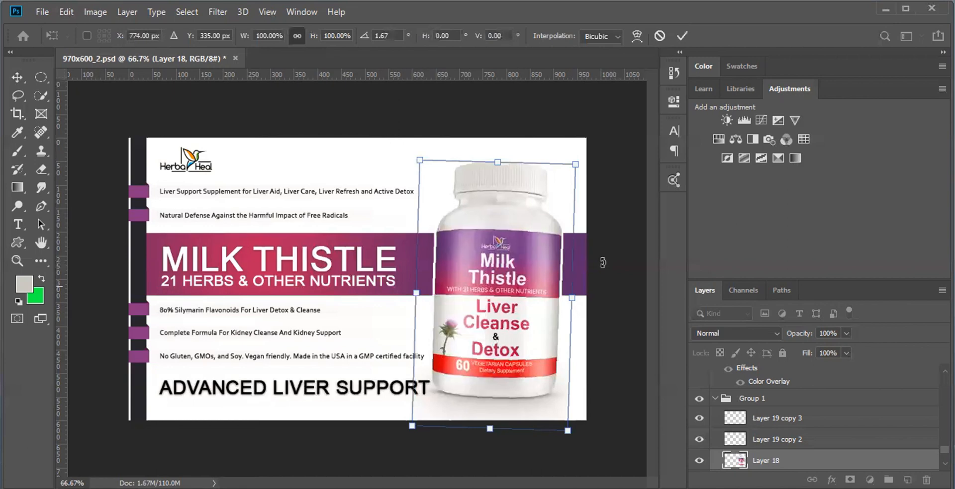
pyautogui.moveTo(401, 163); pyautogui.dragTo(434, 205)
pyautogui.press('Escape')
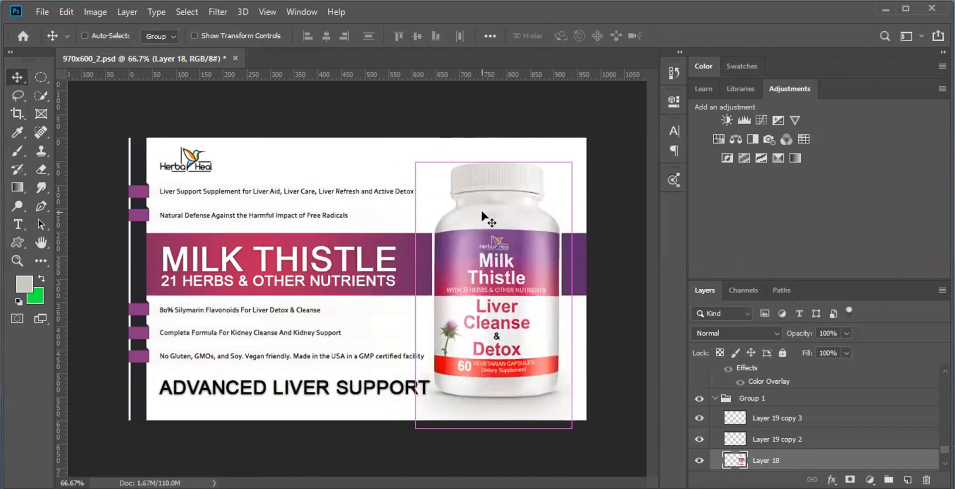
# Flip the bottle's layer horizontally with Free Transform, and flip it horizontally a second time.
pyautogui.hotkey('ctrl', 't')
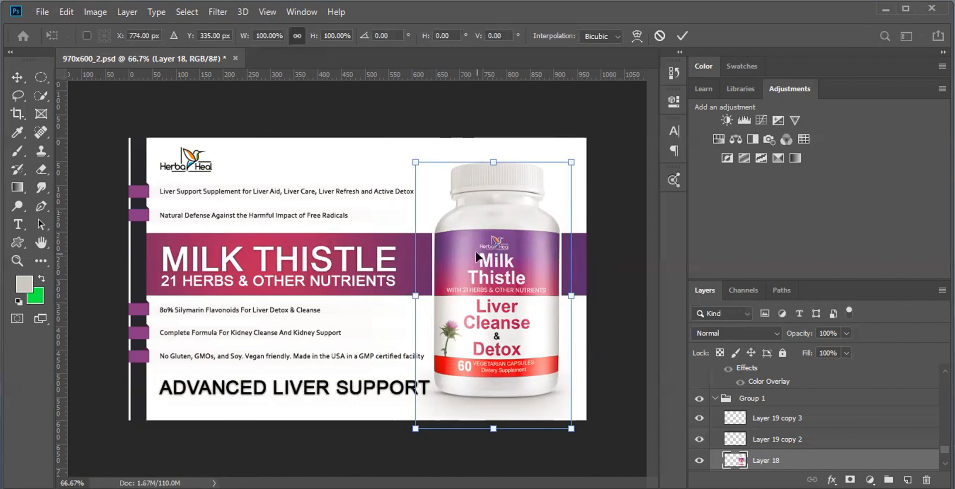
pyautogui.click(72, 16)
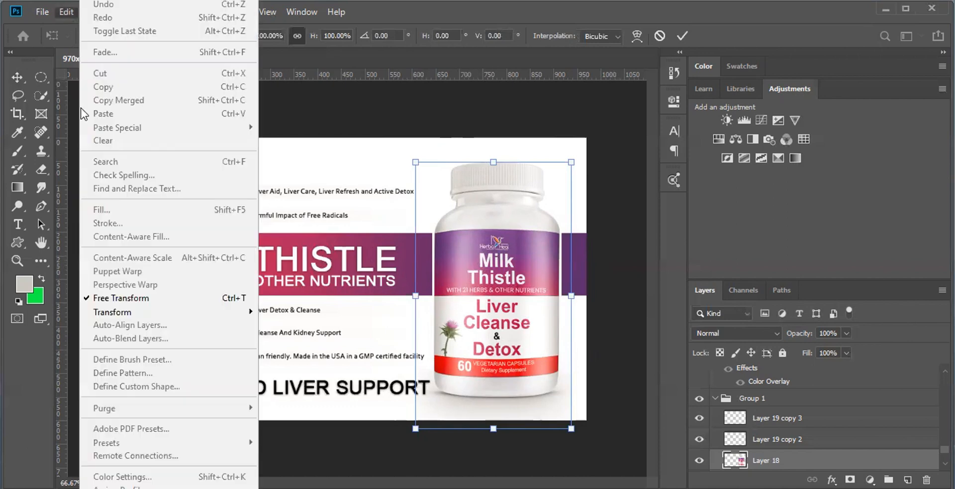
pyautogui.moveTo(224, 317)
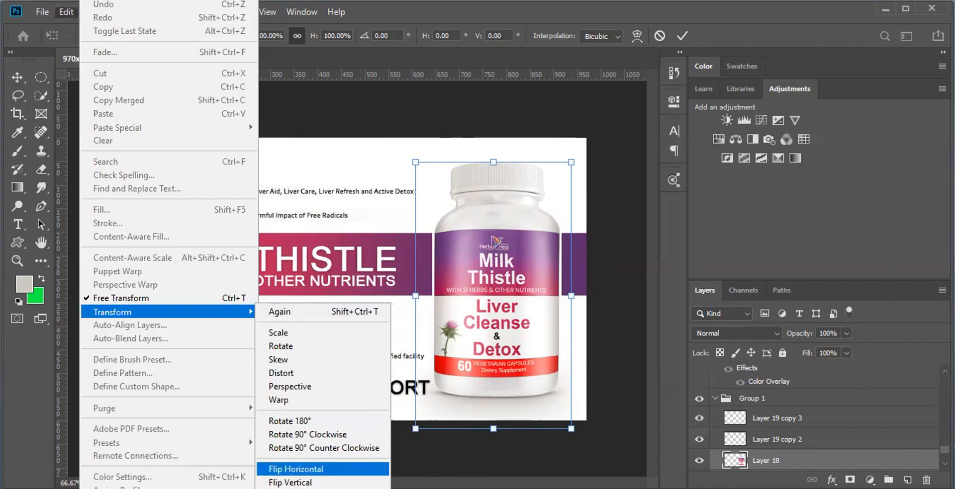
pyautogui.click(296, 469)
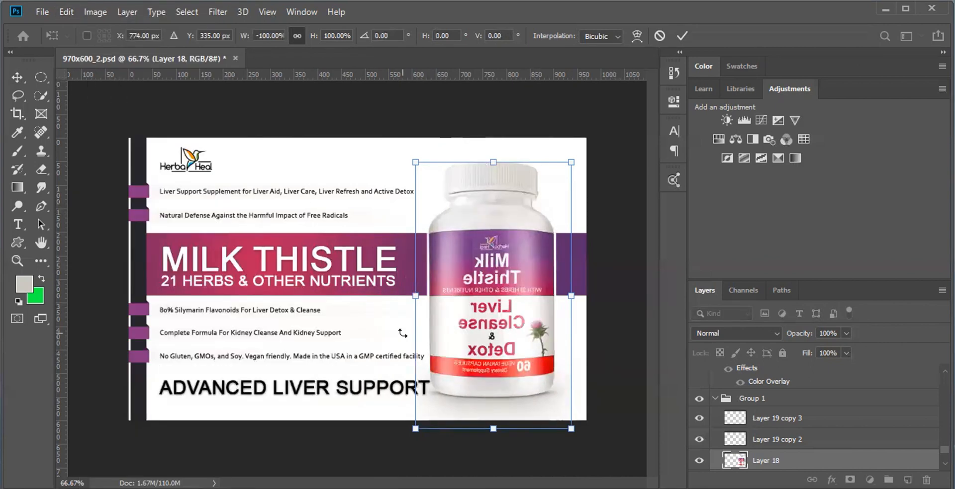
pyautogui.rightClick(474, 270)
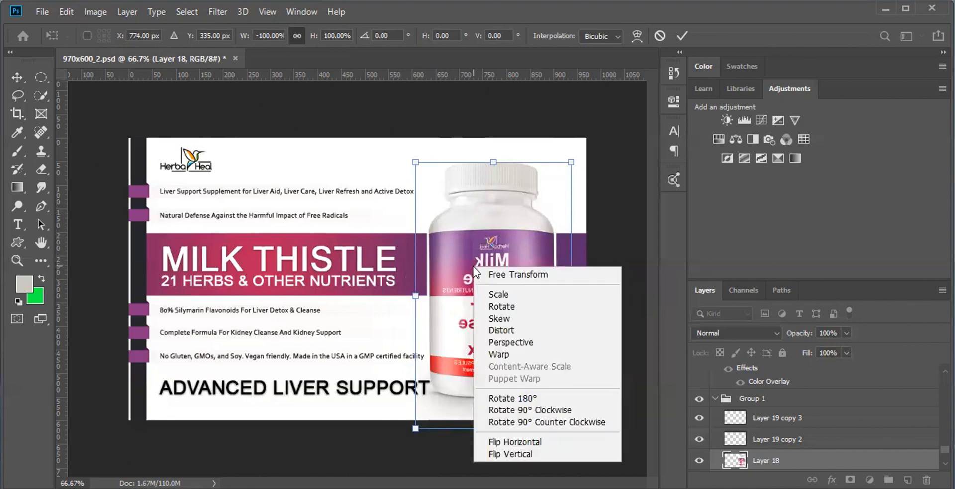
pyautogui.click(513, 443)
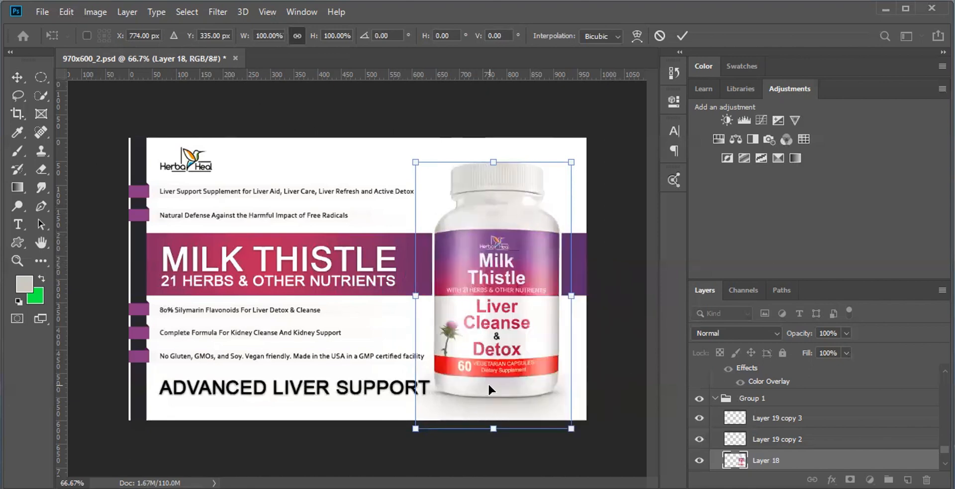
# Flip the bottle vertically twice within the active Free Transform.
pyautogui.rightClick(485, 228)
pyautogui.click(526, 419)
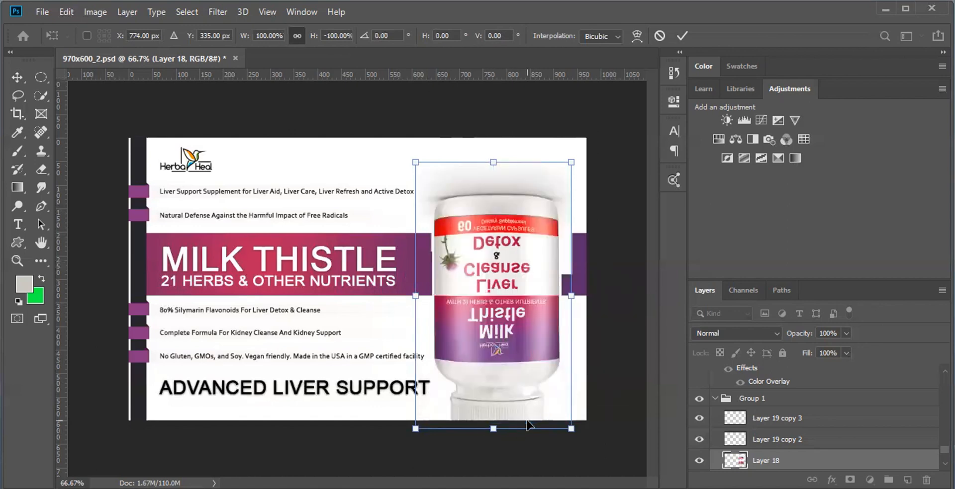
pyautogui.rightClick(520, 324)
pyautogui.click(552, 314)
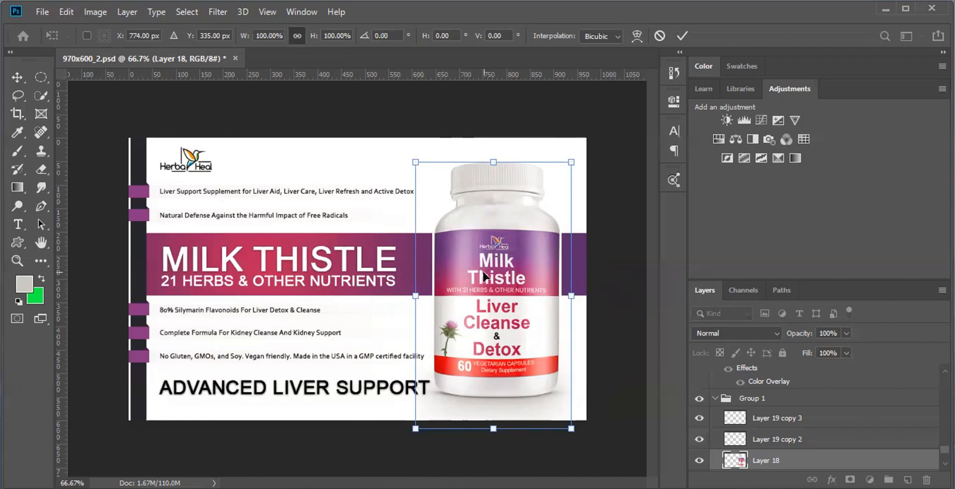
# Rotate the bottle by 180°, 90° clockwise and 90° counterclockwise using the preset rotations, and cancel the transform.
pyautogui.rightClick(492, 230)
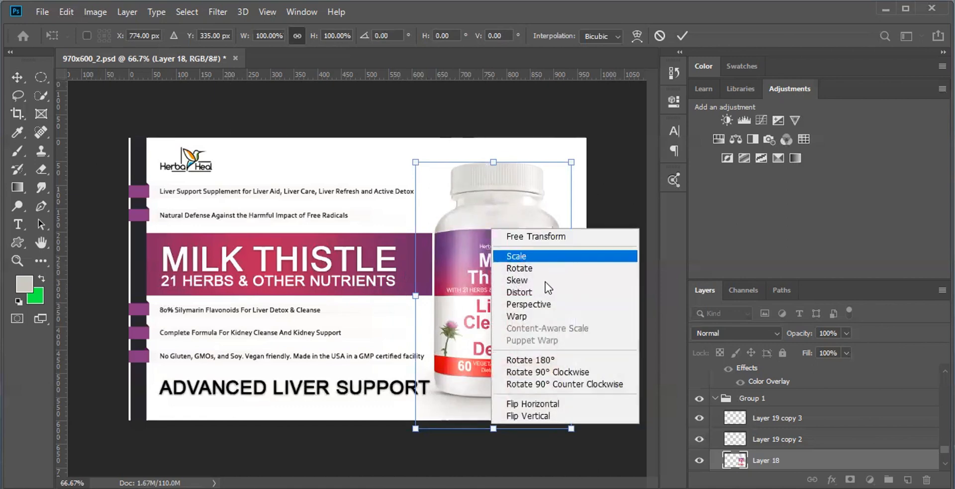
pyautogui.click(532, 359)
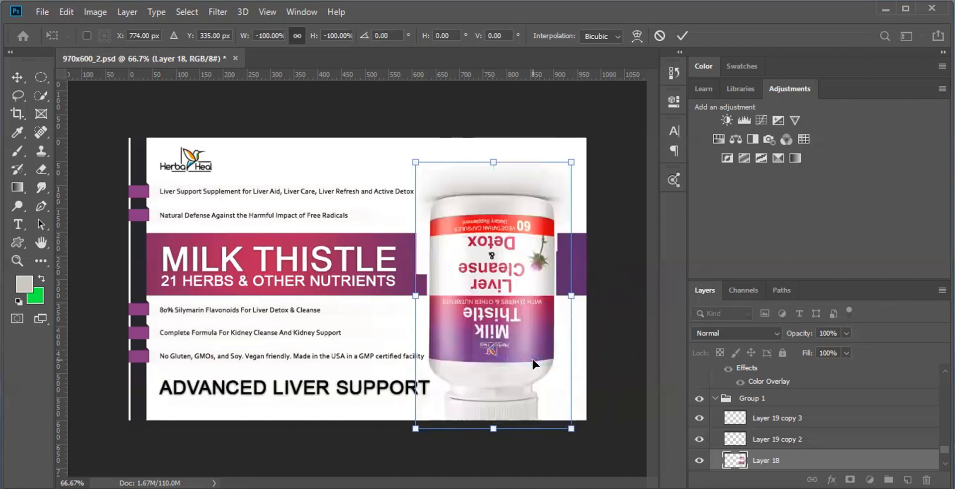
pyautogui.rightClick(501, 293)
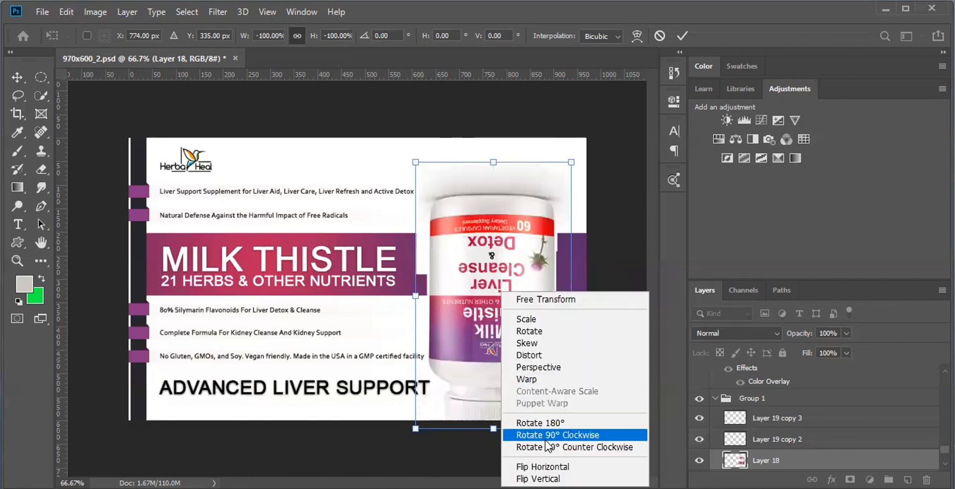
pyautogui.click(545, 439)
pyautogui.rightClick(508, 304)
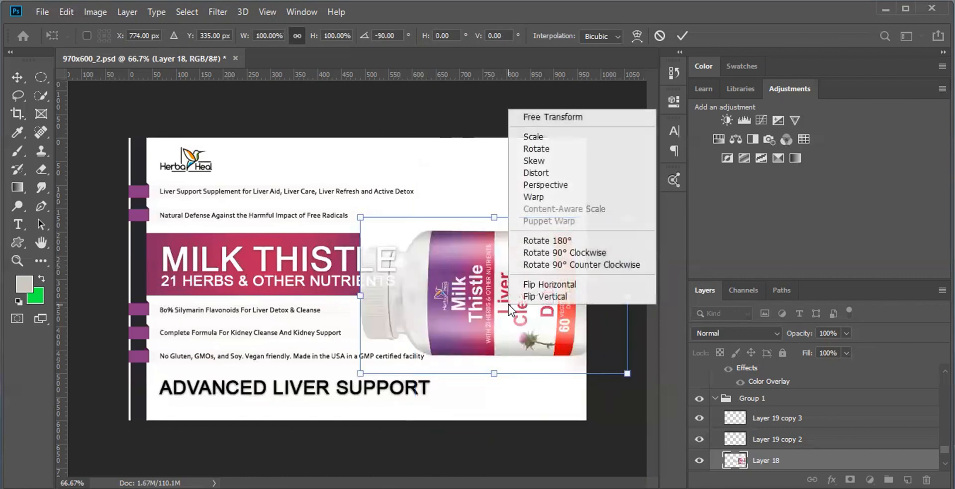
pyautogui.click(555, 266)
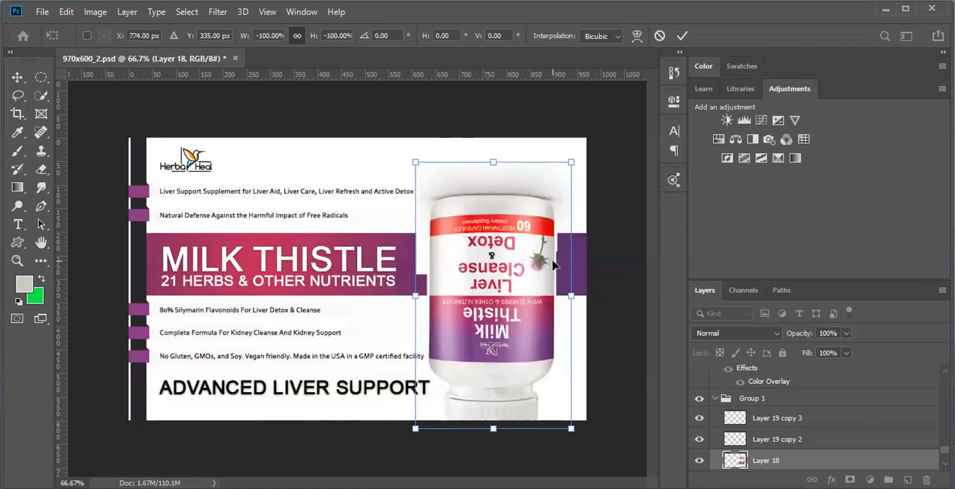
pyautogui.rightClick(517, 274)
pyautogui.click(541, 142)
pyautogui.press('Escape')
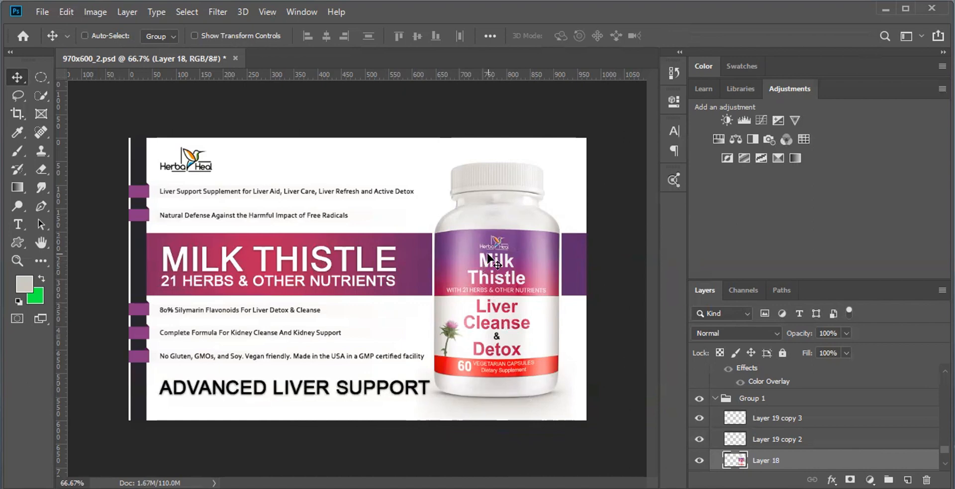
# Distort the bottle with Free Transform's Perspective mode by shortening its left side and moving its corners inward, and apply the transform.
pyautogui.hotkey('ctrl', 't')
pyautogui.rightClick(492, 229)
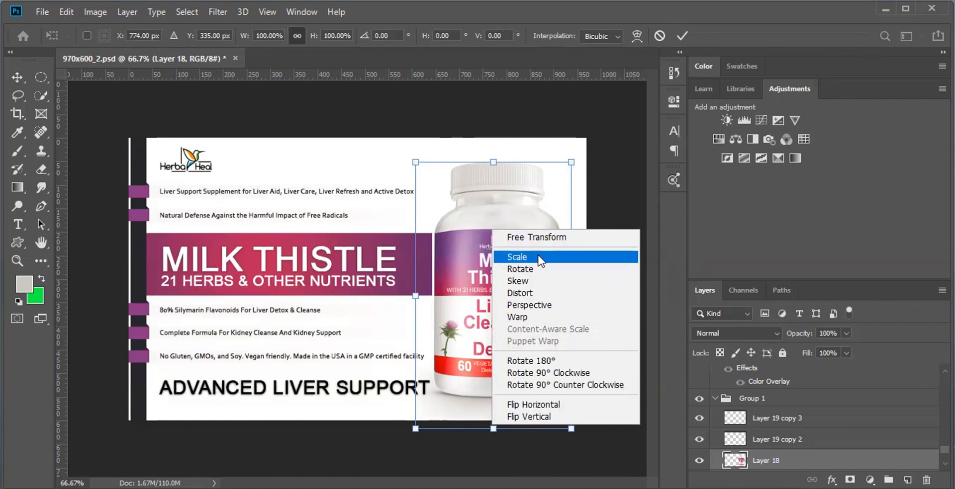
pyautogui.click(518, 269)
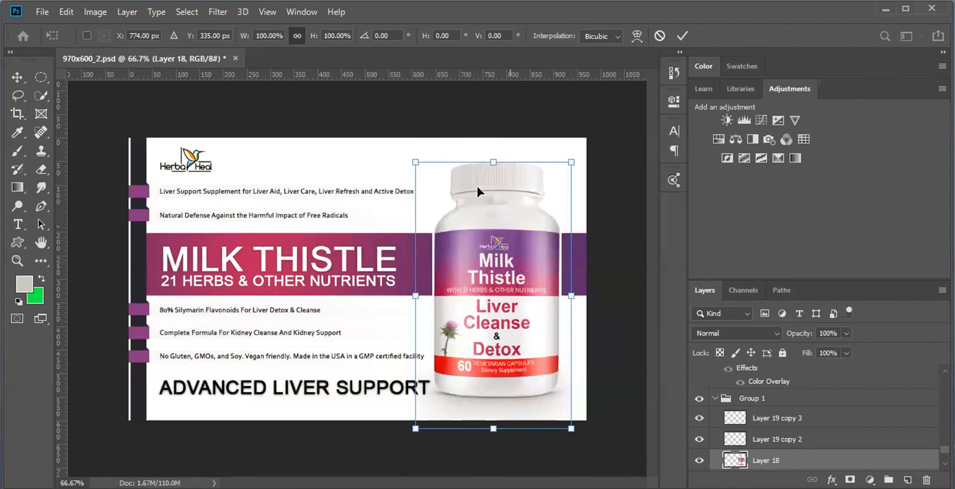
pyautogui.rightClick(495, 202)
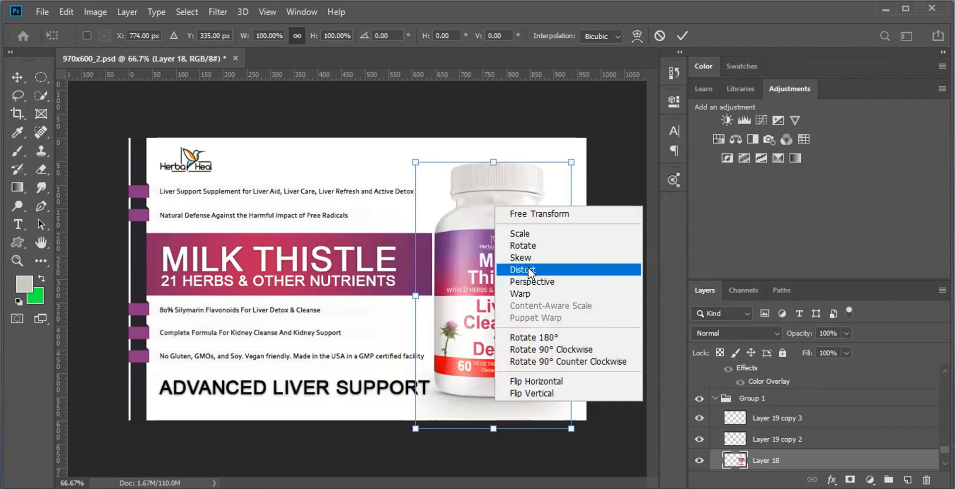
pyautogui.click(526, 281)
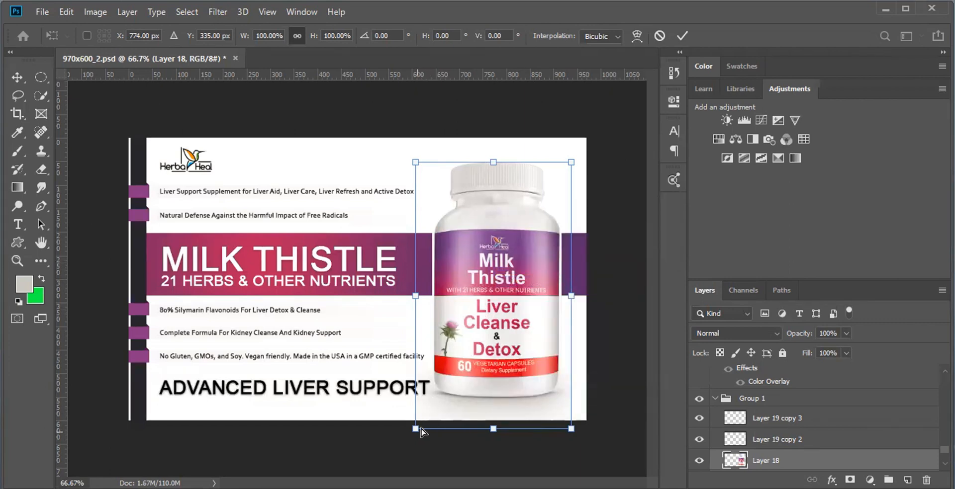
pyautogui.moveTo(422, 431); pyautogui.dragTo(431, 391)
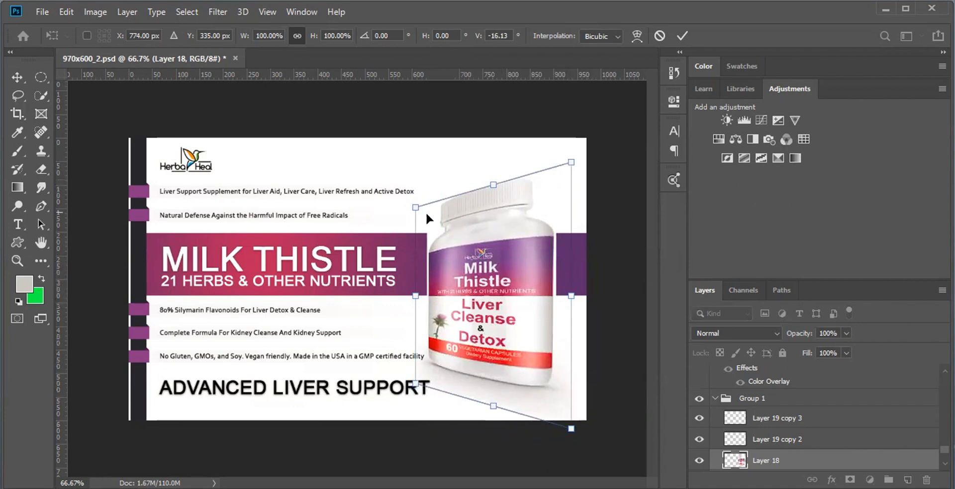
pyautogui.moveTo(416, 208); pyautogui.dragTo(443, 216)
pyautogui.moveTo(560, 393); pyautogui.dragTo(540, 351)
pyautogui.moveTo(440, 205); pyautogui.dragTo(370, 186)
pyautogui.moveTo(619, 245); pyautogui.dragTo(555, 172)
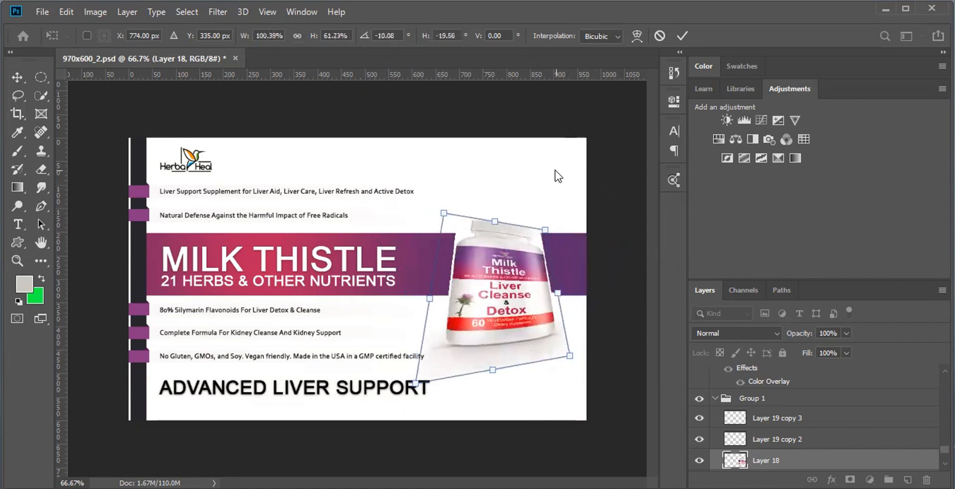
pyautogui.press('Return')
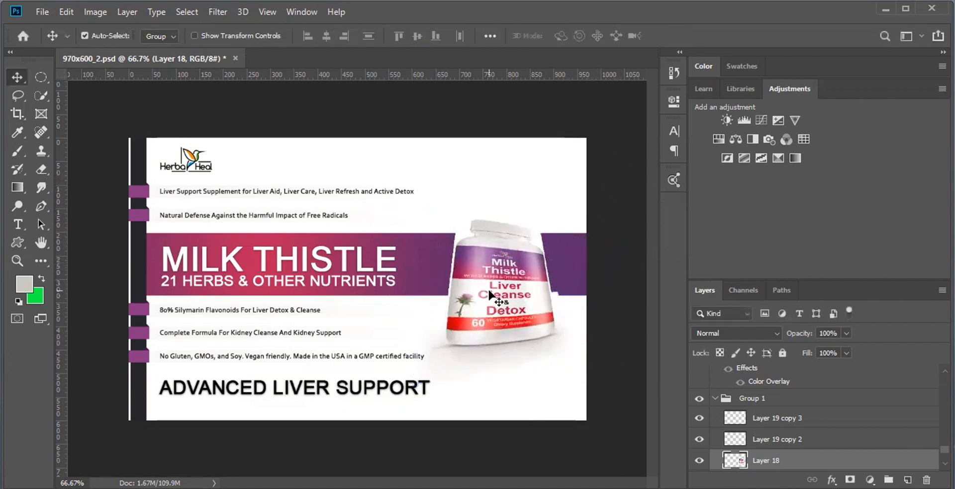
# Try moving the transformed bottle's lower-left corner inward with Free Transform, and undo the bottle's perspective changes.
pyautogui.press('ctrl')
pyautogui.hotkey('ctrl', 't')
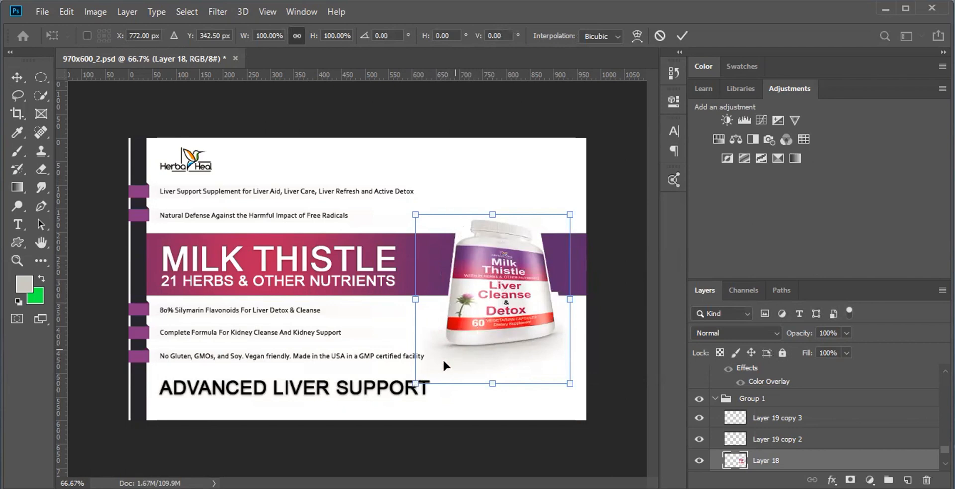
pyautogui.moveTo(416, 388); pyautogui.dragTo(454, 399)
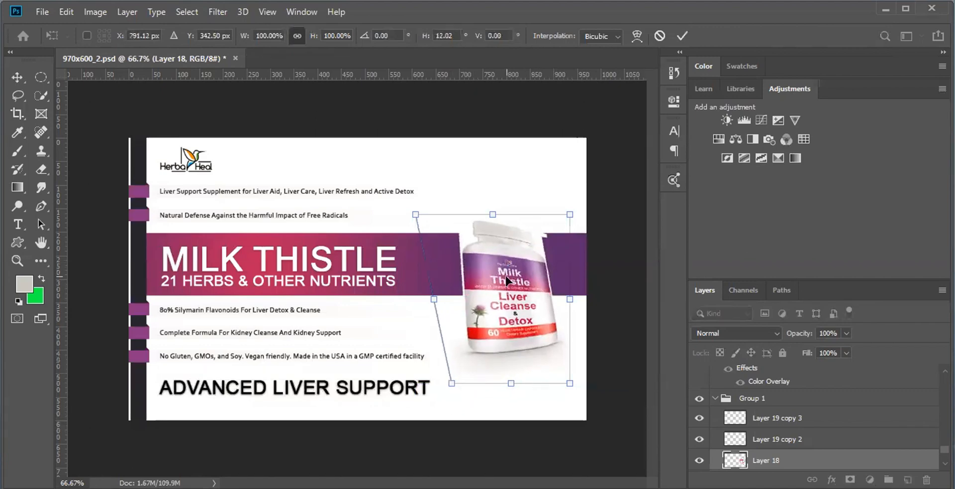
pyautogui.press('Return')
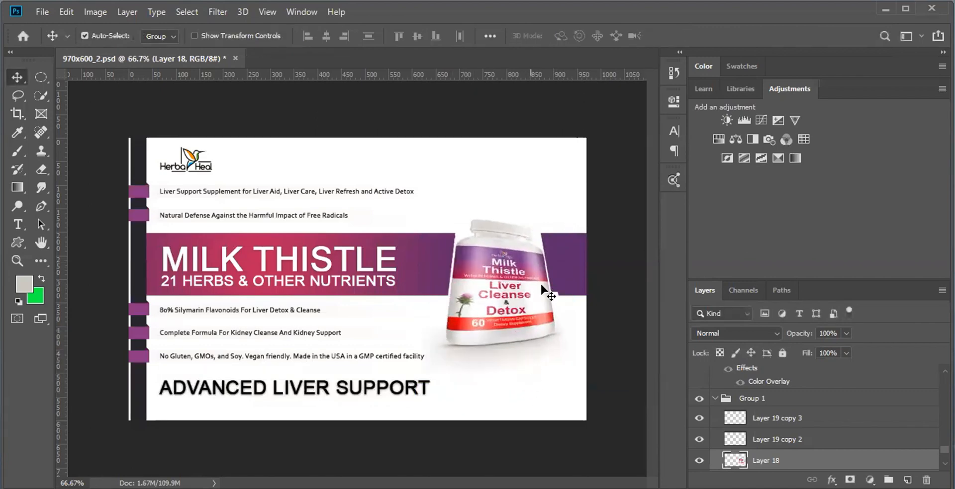
pyautogui.press('ctrl')
pyautogui.hotkey('ctrl', 'z')
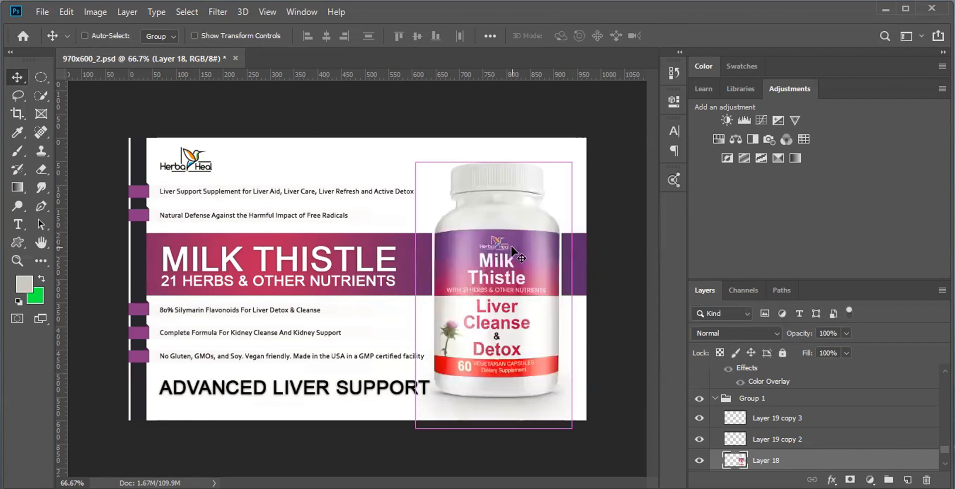
# Skew the bottle's layer upward about 4.9° at its right side and sideways at its top and bottom edges, and apply the transform.
pyautogui.rightClick(511, 228)
pyautogui.click(457, 243)
pyautogui.hotkey('ctrl', 't')
pyautogui.rightClick(498, 245)
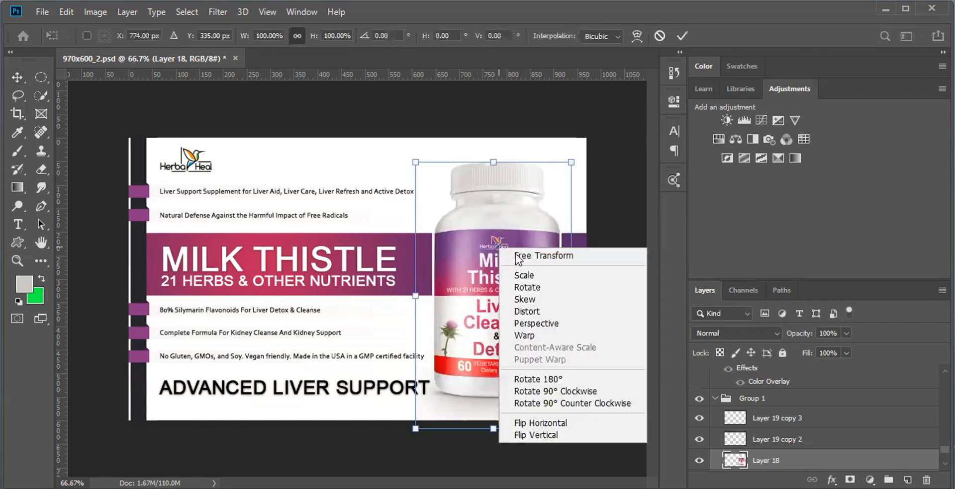
pyautogui.click(526, 299)
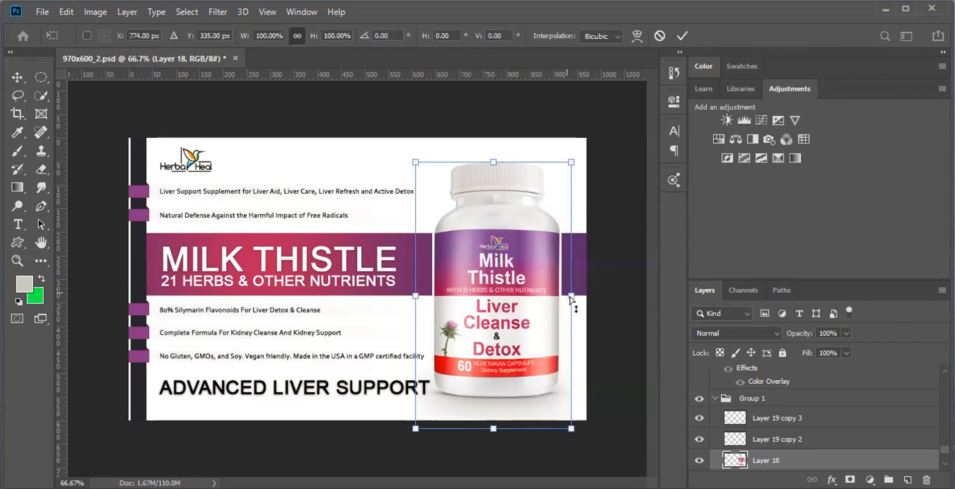
pyautogui.moveTo(571, 301)
pyautogui.mouseDown()
pyautogui.moveTo(572, 249)
pyautogui.moveTo(571, 289)
pyautogui.mouseUp()
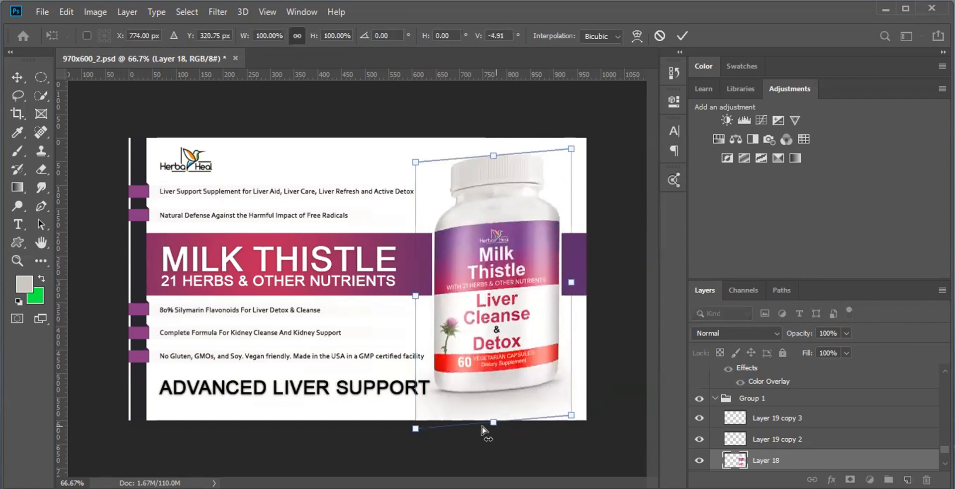
pyautogui.moveTo(493, 426); pyautogui.dragTo(442, 428)
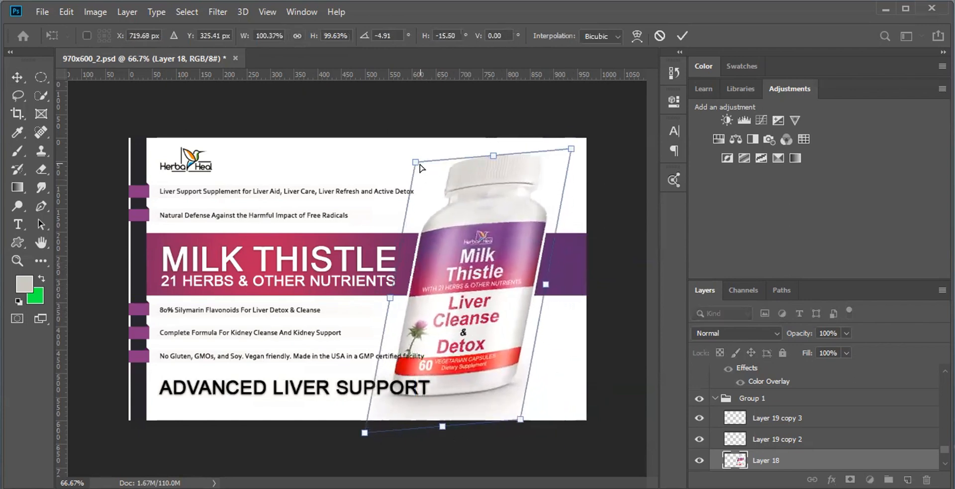
pyautogui.moveTo(493, 157); pyautogui.dragTo(518, 158)
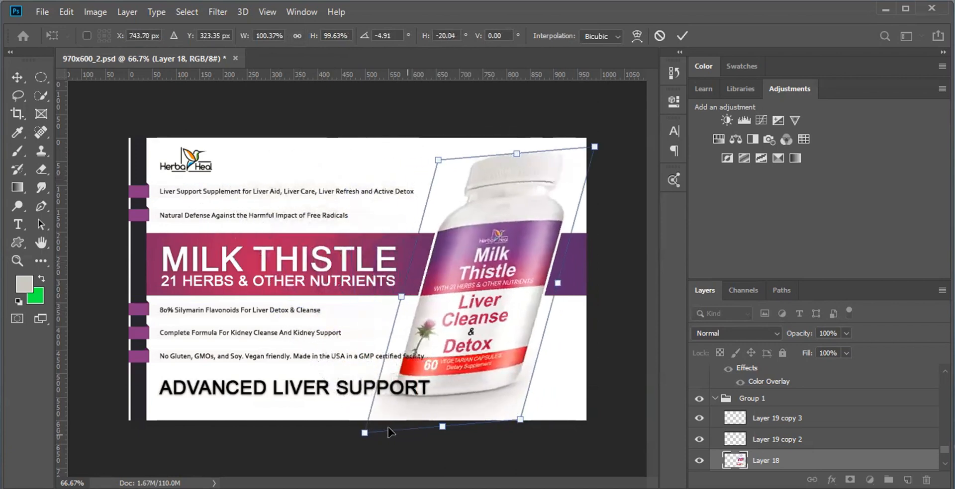
pyautogui.moveTo(444, 426); pyautogui.dragTo(477, 420)
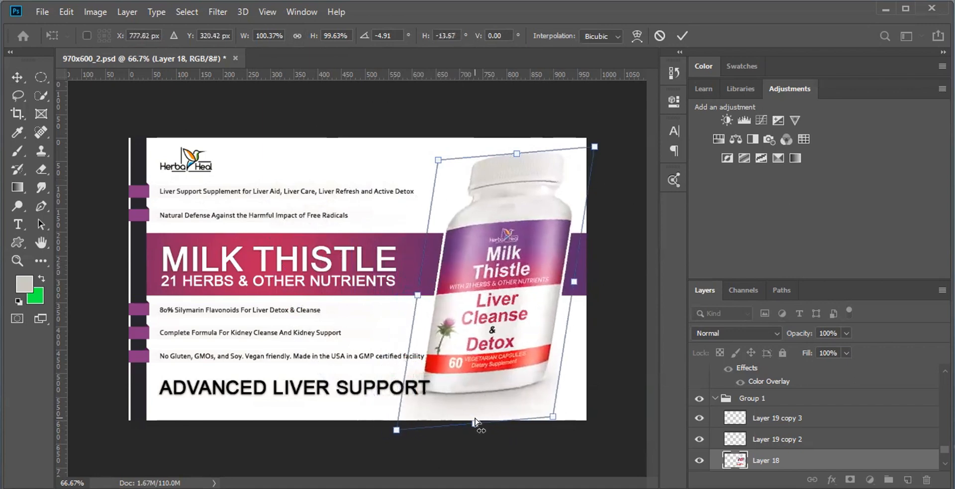
pyautogui.press('Return')
# Undo the bottle's skew, cancel the transform started on Group 1, and select only the bottle's Layer 18 from the canvas.
pyautogui.click(495, 249)
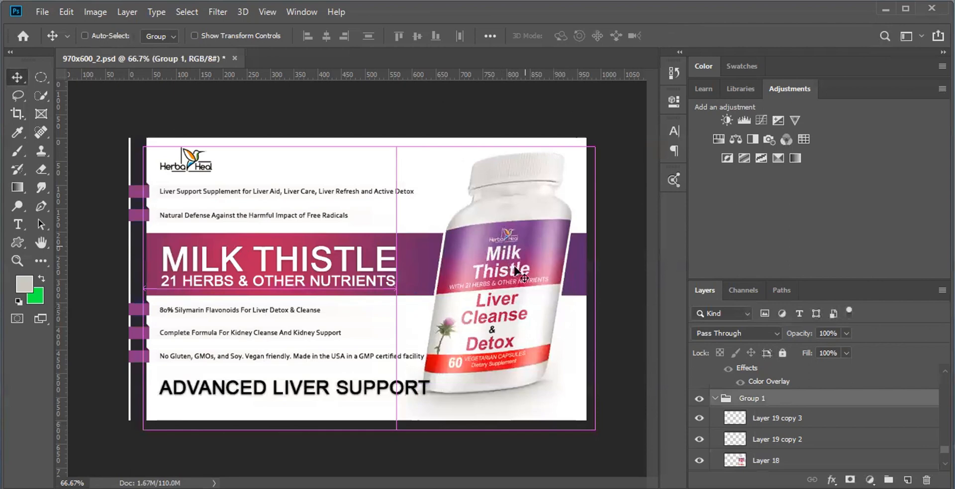
pyautogui.hotkey('ctrl', 'z')
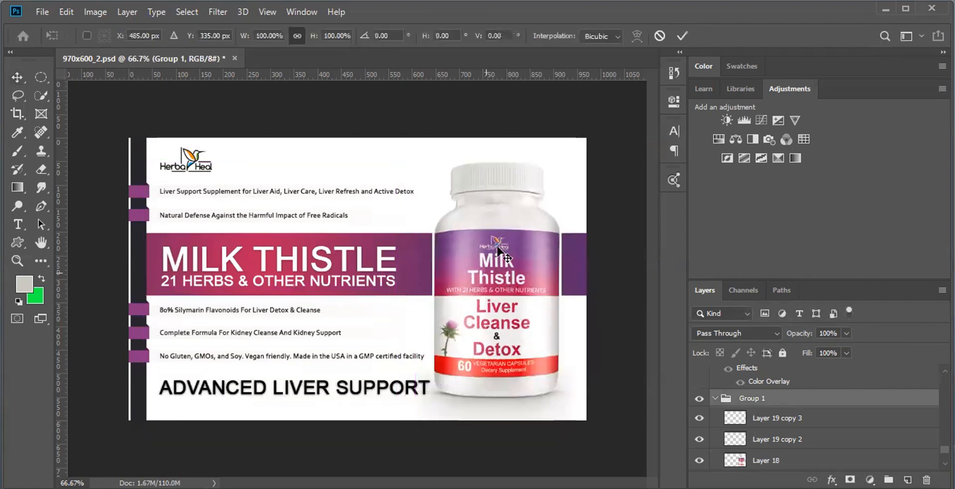
pyautogui.hotkey('ctrl', 't')
pyautogui.rightClick(491, 228)
pyautogui.press('Escape')
pyautogui.press('Escape')
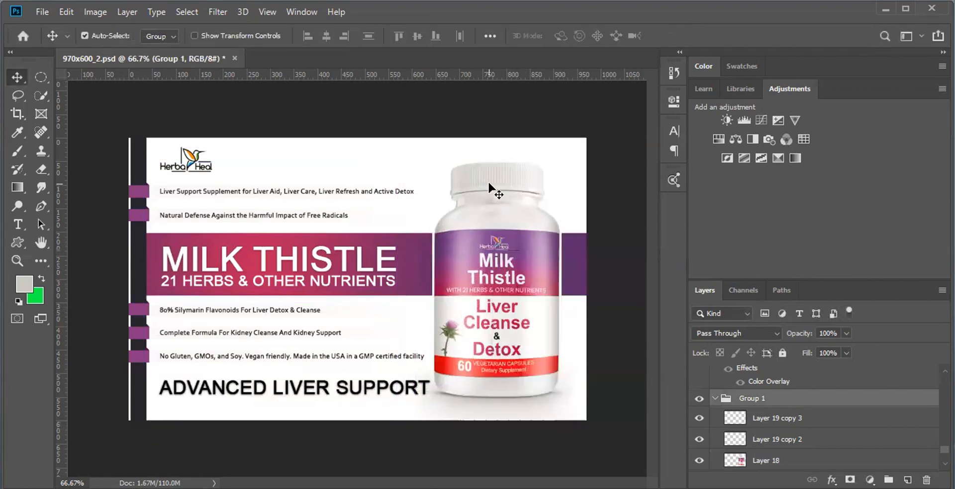
pyautogui.rightClick(489, 183)
pyautogui.click(529, 205)
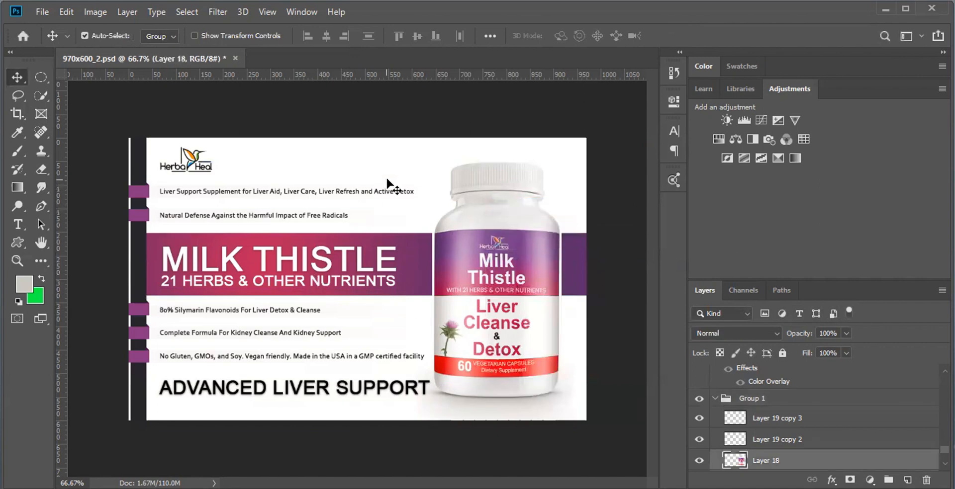
# Try rotating the bottle's Layer 18 with Free Transform at 9°, 45° and about 43.6°.
pyautogui.hotkey('ctrl', 't')
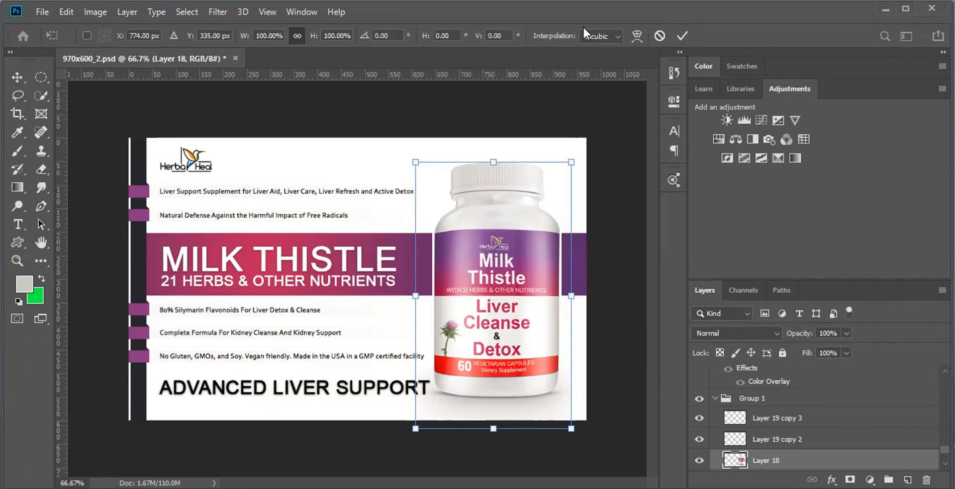
pyautogui.click(393, 36)
pyautogui.write('9')
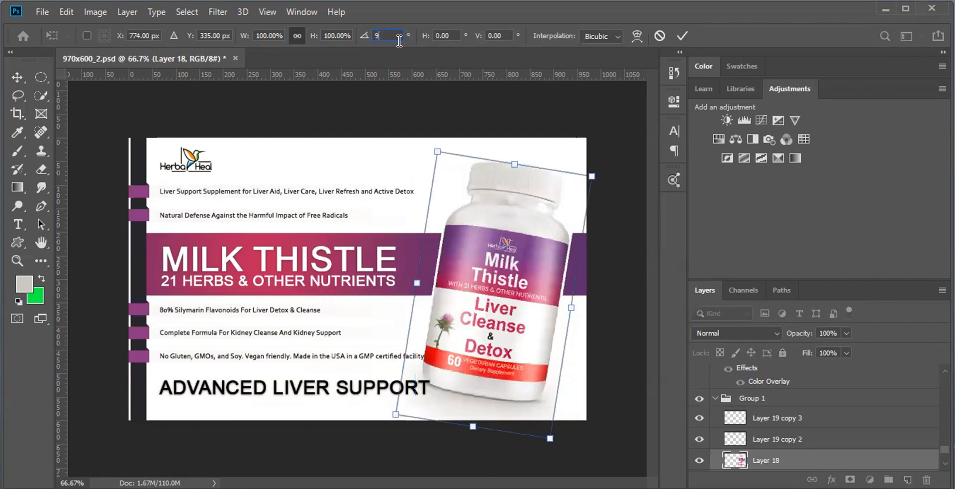
pyautogui.write('45')
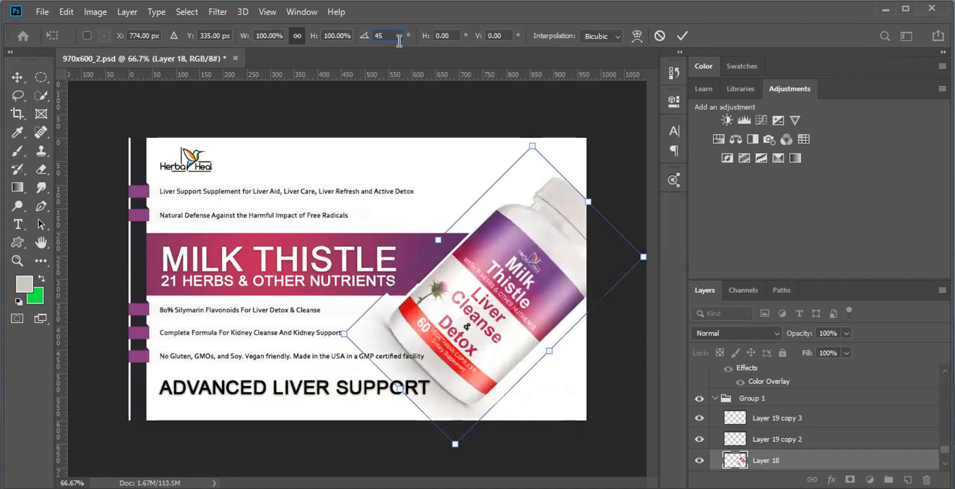
pyautogui.moveTo(493, 153); pyautogui.dragTo(497, 104)
pyautogui.click(362, 39)
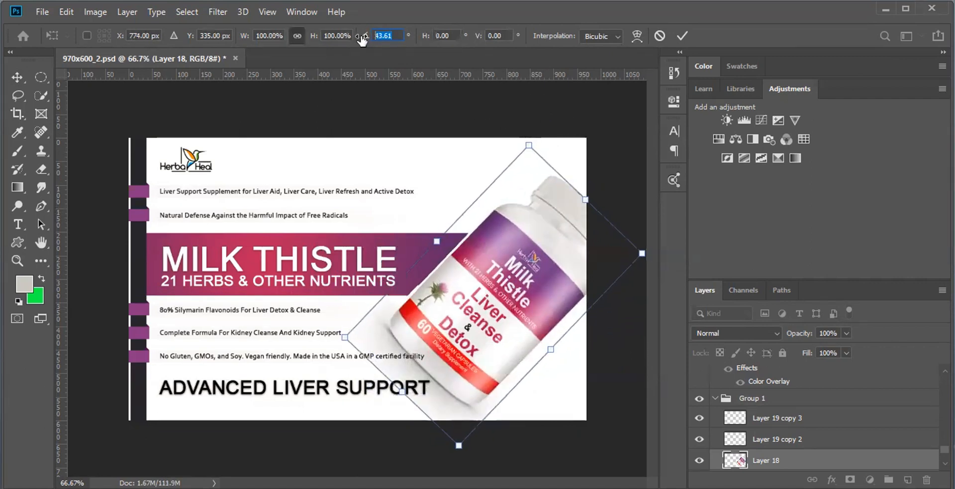
# Set the bottle's rotation to 45° and to -45°, apply the transform, and undo the rotation.
pyautogui.write('45')
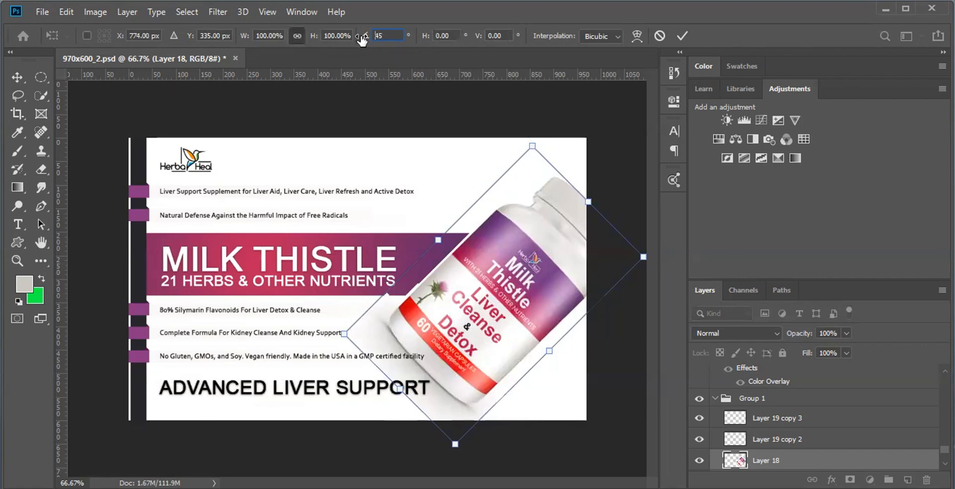
pyautogui.write('-')
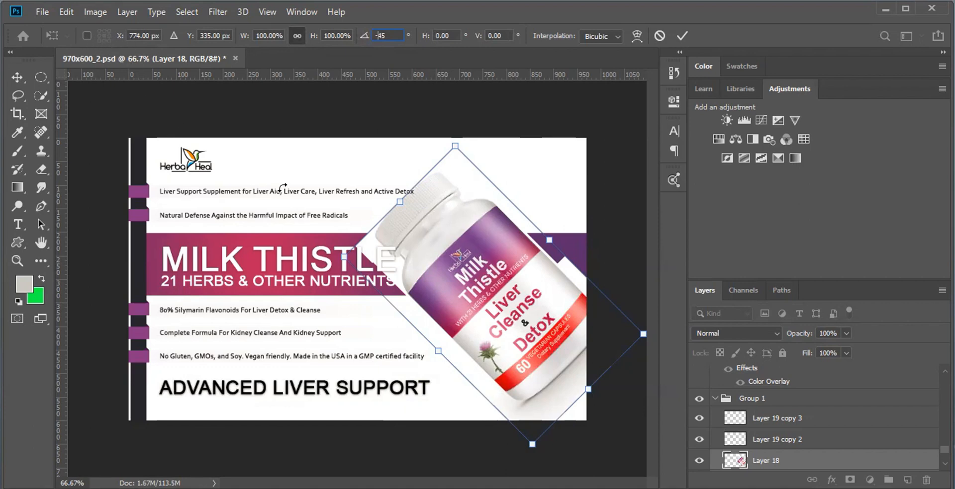
pyautogui.press('Return')
pyautogui.press('Return')
pyautogui.hotkey('ctrl', 'z')
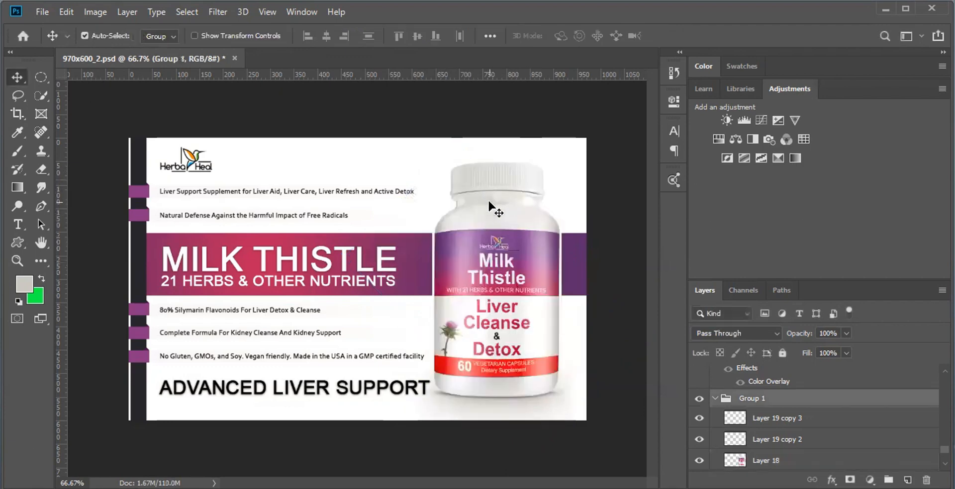
# Select the bottle's Layer 18 from the canvas and turn on the reference point in Free Transform.
pyautogui.rightClick(488, 201)
pyautogui.click(519, 220)
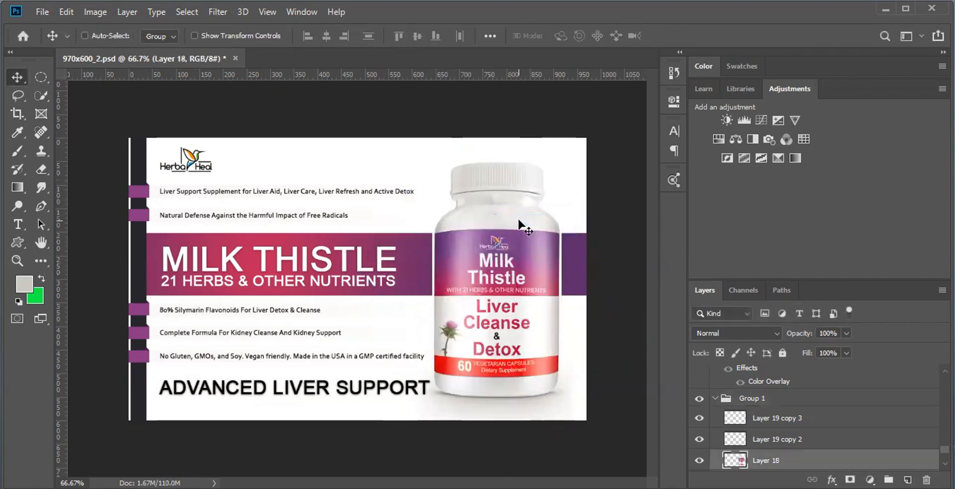
pyautogui.hotkey('ctrl', 't')
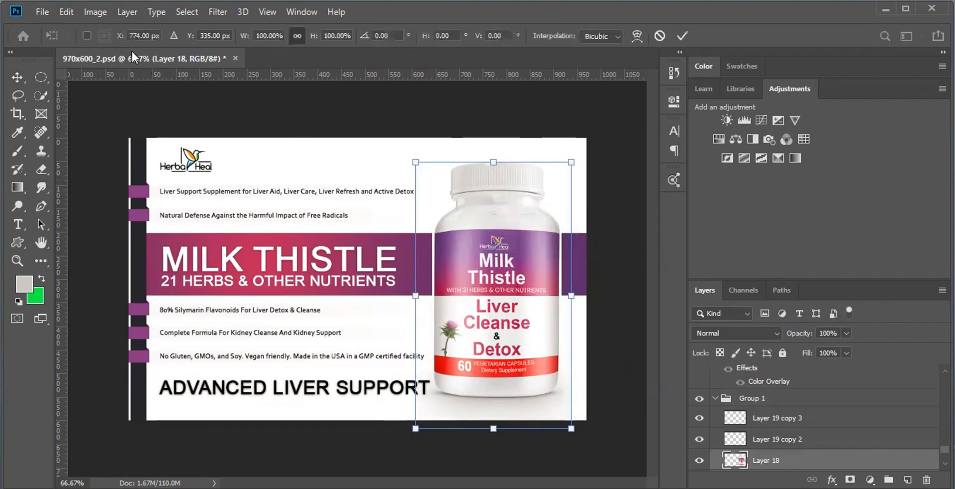
pyautogui.click(88, 36)
pyautogui.click(87, 36)
pyautogui.click(88, 36)
pyautogui.click(92, 36)
pyautogui.moveTo(90, 25)
pyautogui.mouseDown()
pyautogui.moveTo(119, 29)
pyautogui.moveTo(89, 24)
pyautogui.mouseUp()
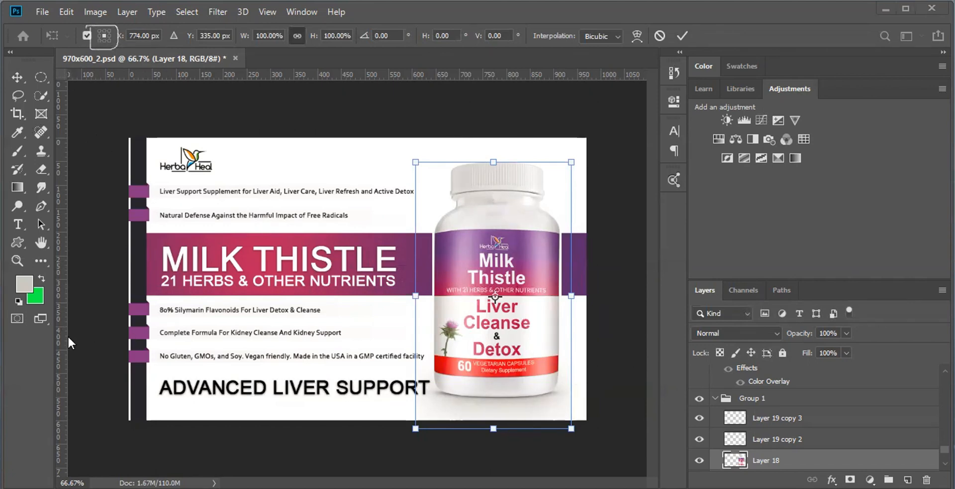
pyautogui.click(87, 35)
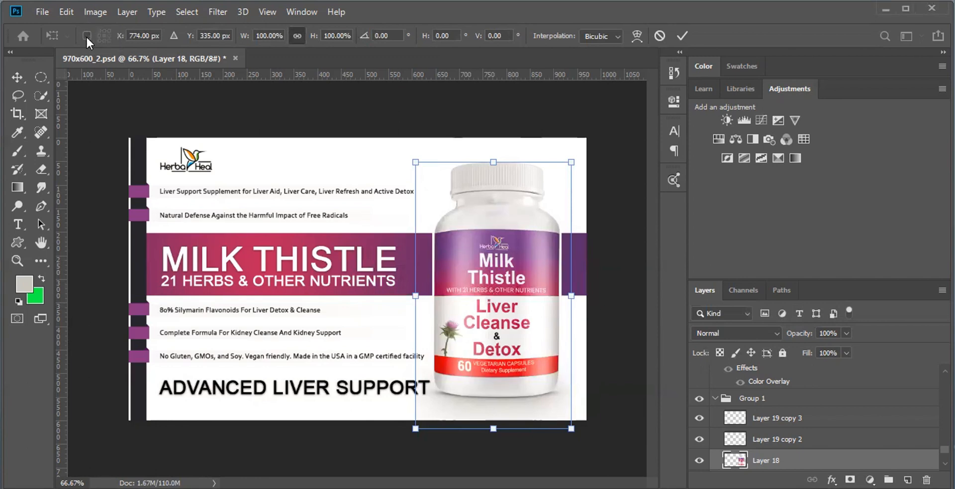
pyautogui.click(86, 36)
# Try scaling the bottle to about 87% and rotating it about 3.2° around its center, cancelling each transform.
pyautogui.moveTo(420, 164); pyautogui.dragTo(454, 198)
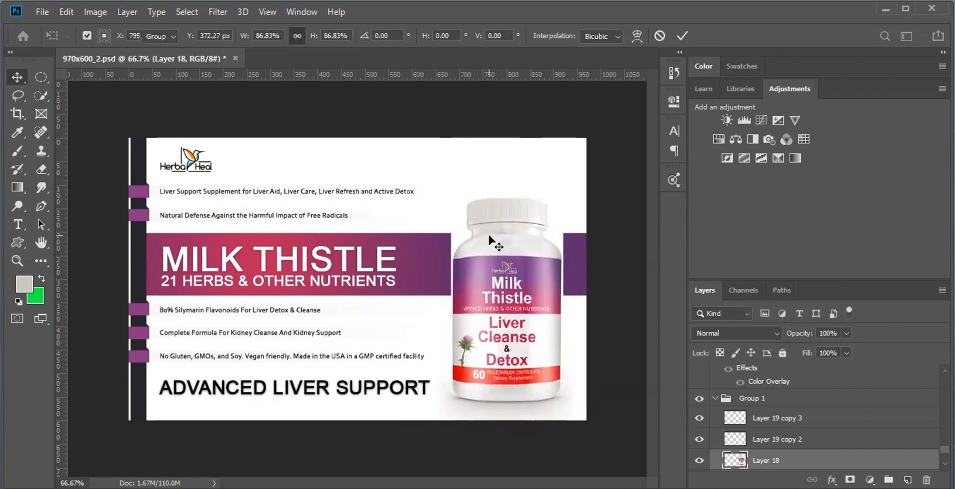
pyautogui.press('Escape')
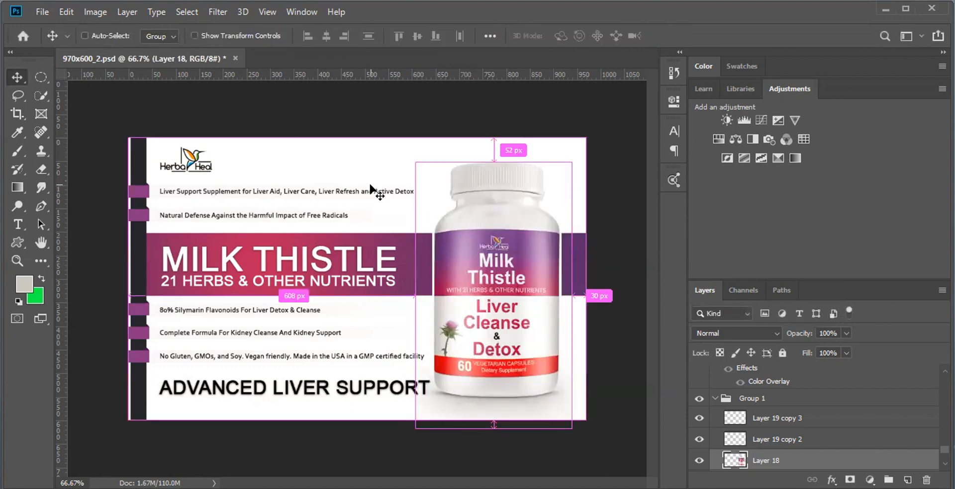
pyautogui.hotkey('ctrl', 't')
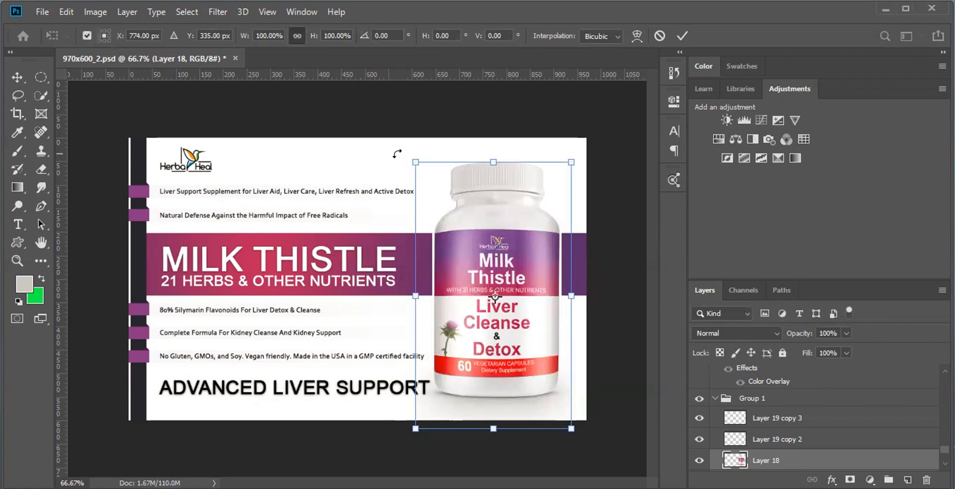
pyautogui.moveTo(398, 154); pyautogui.dragTo(440, 206)
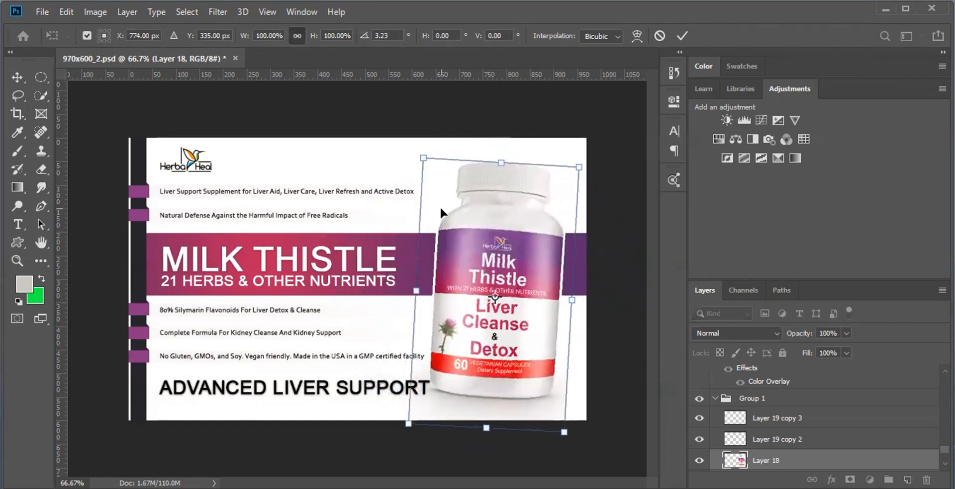
pyautogui.press('Escape')
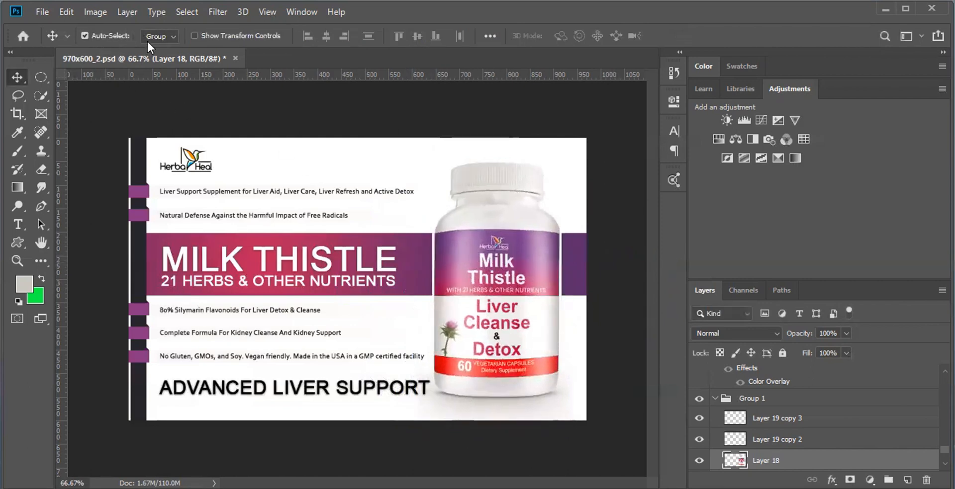
# Place the transform reference point at the bottle's upper-left corner and rotate the layer about -7° around it.
pyautogui.press('ctrl')
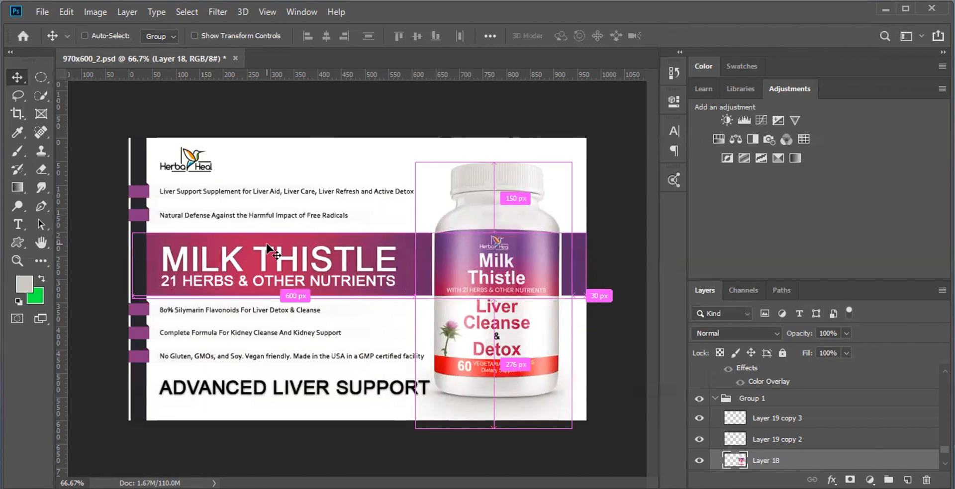
pyautogui.hotkey('ctrl', 't')
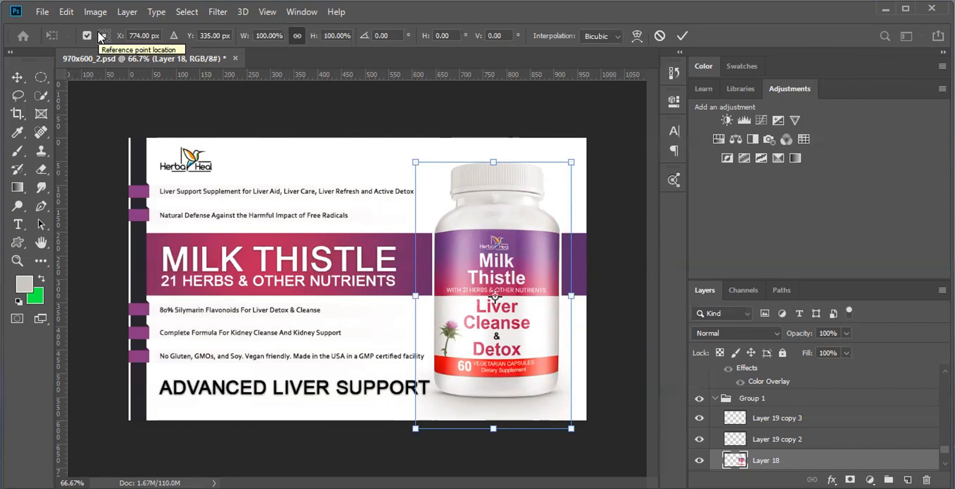
pyautogui.click(100, 32)
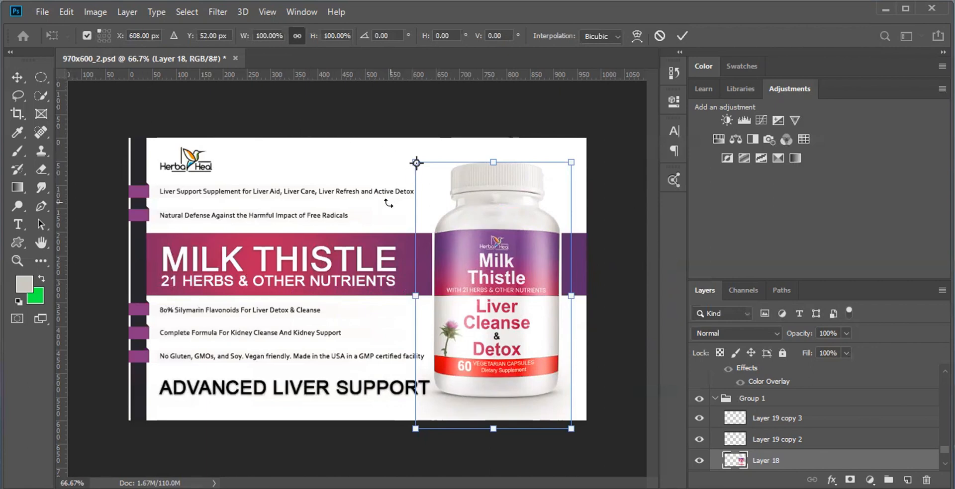
pyautogui.moveTo(383, 208)
pyautogui.mouseDown()
pyautogui.moveTo(419, 300)
pyautogui.moveTo(475, 317)
pyautogui.moveTo(550, 310)
pyautogui.moveTo(597, 271)
pyautogui.moveTo(617, 225)
pyautogui.moveTo(624, 123)
pyautogui.moveTo(599, 50)
pyautogui.moveTo(513, 6)
pyautogui.moveTo(311, 28)
pyautogui.moveTo(267, 107)
pyautogui.moveTo(240, 213)
pyautogui.moveTo(368, 291)
pyautogui.moveTo(490, 212)
pyautogui.moveTo(458, 140)
pyautogui.moveTo(320, 162)
pyautogui.moveTo(409, 302)
pyautogui.moveTo(548, 162)
pyautogui.moveTo(383, 150)
pyautogui.moveTo(384, 218)
pyautogui.mouseUp()
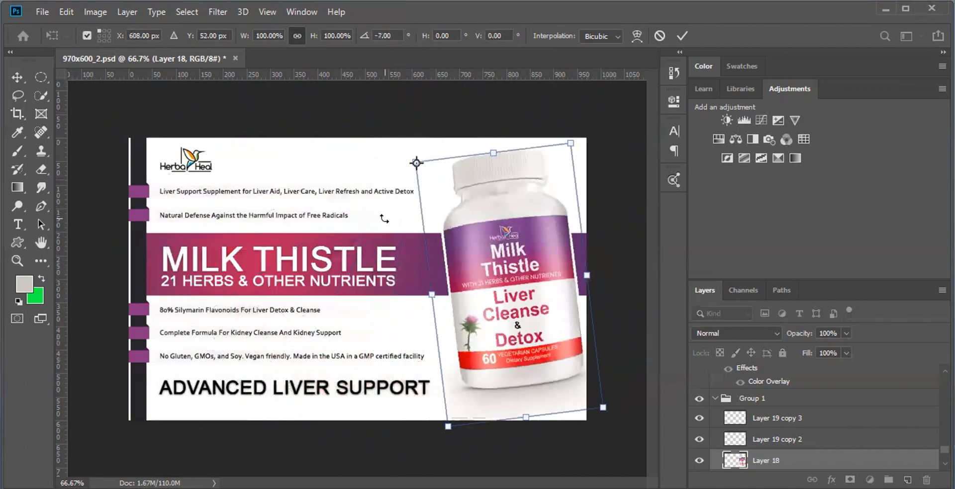
# Try rotating the bottle around its lower-right corner to about -47.6° and its upper-right corner to about 5.8°, and cancel the transform.
pyautogui.click(109, 41)
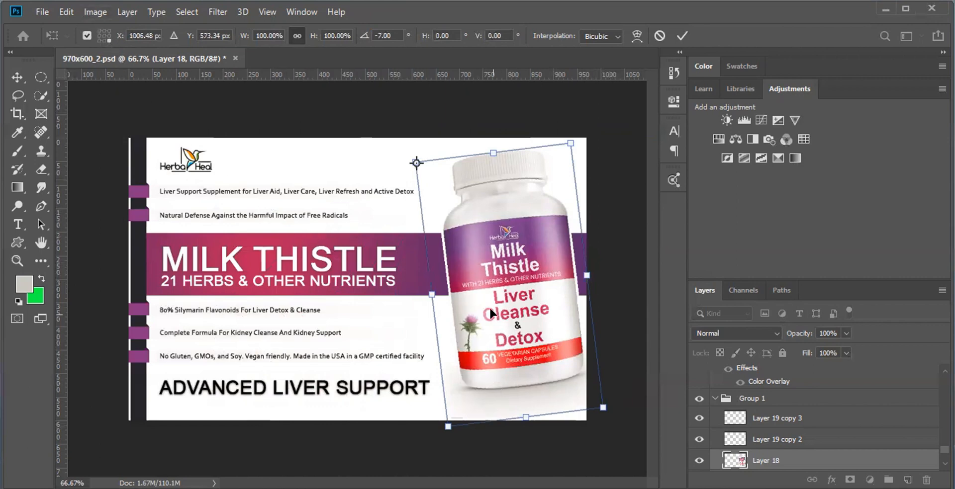
pyautogui.moveTo(382, 161); pyautogui.dragTo(266, 368)
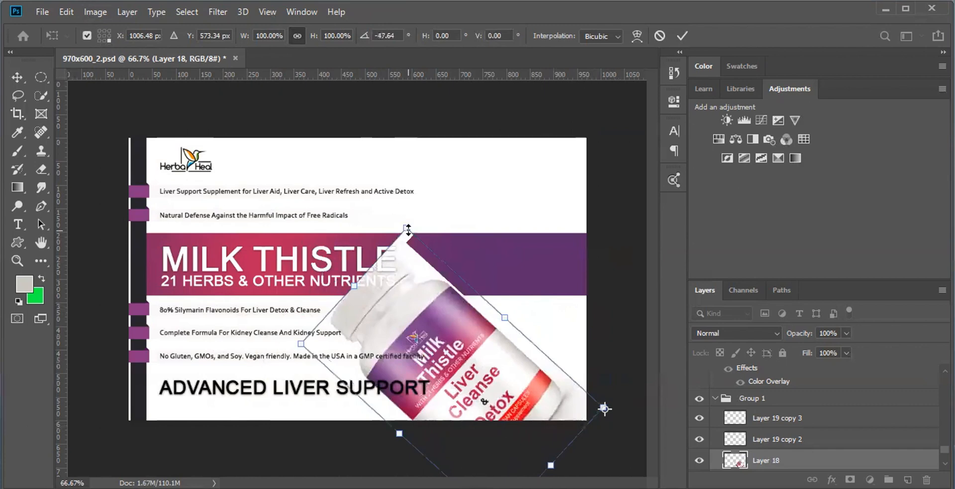
pyautogui.click(109, 32)
pyautogui.moveTo(382, 216); pyautogui.dragTo(379, 121)
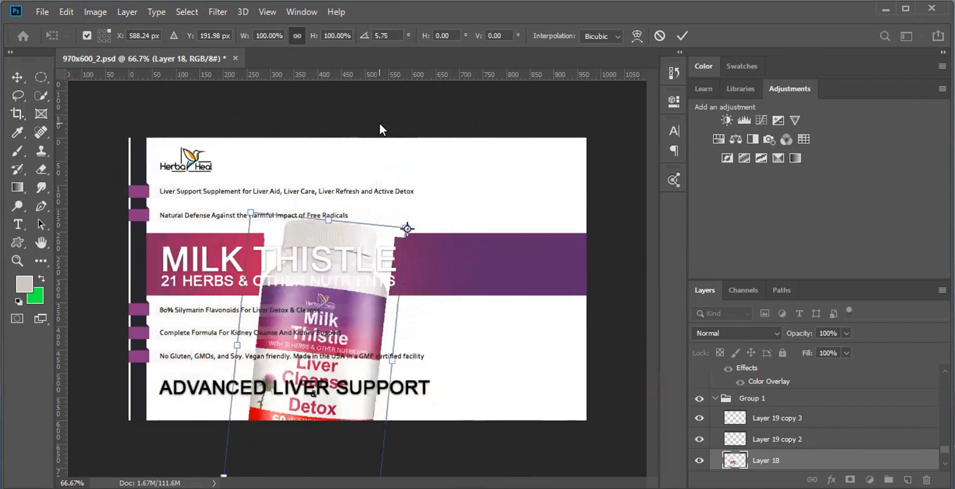
pyautogui.press('Escape')
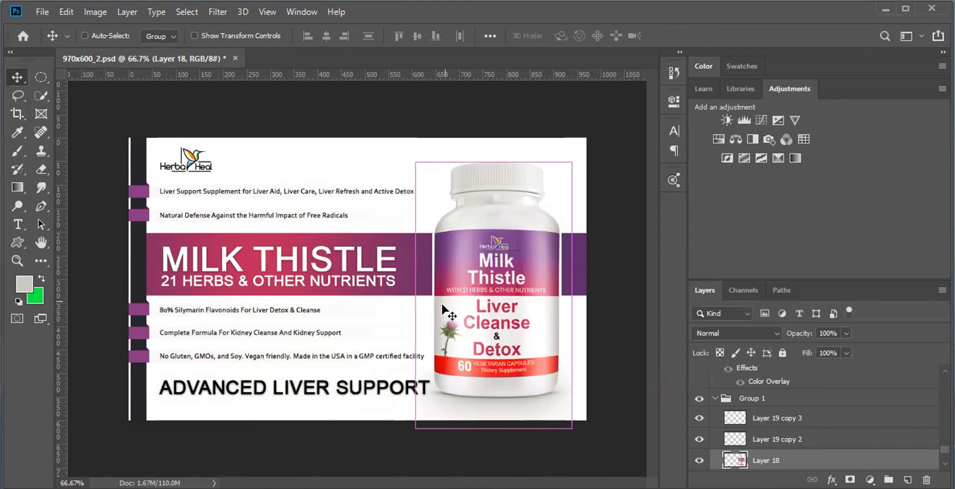
# Turn off the transform reference point, try scaling the bottle proportionally to about 73% and 91%, and cancel the scaling.
pyautogui.hotkey('ctrl', 't')
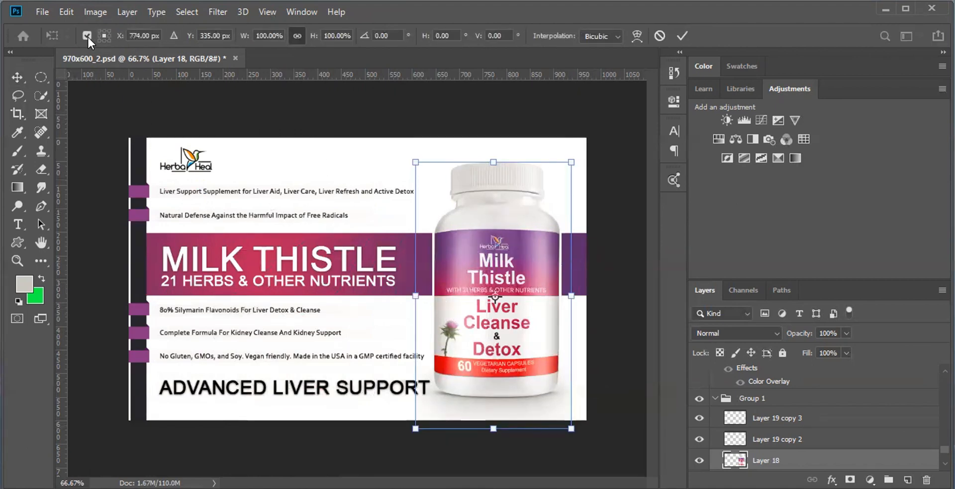
pyautogui.click(88, 36)
pyautogui.moveTo(408, 159); pyautogui.dragTo(470, 219)
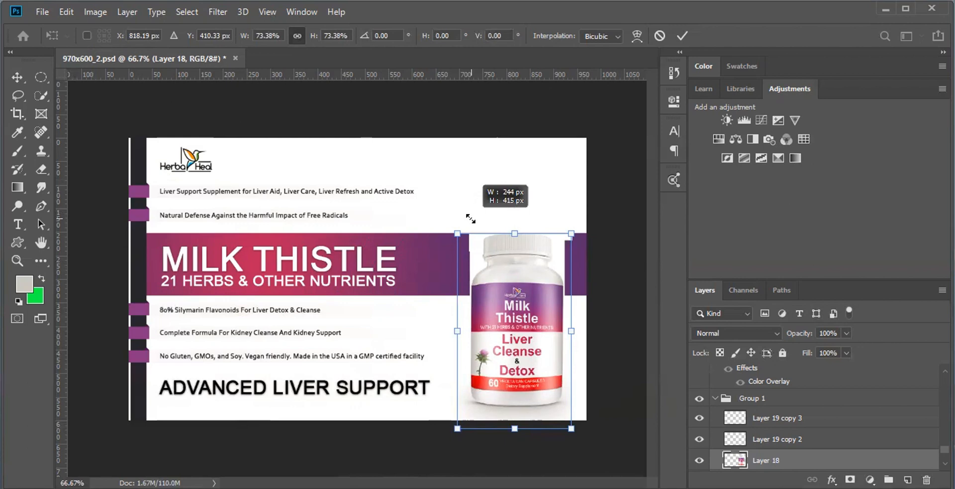
pyautogui.moveTo(471, 219); pyautogui.dragTo(437, 174)
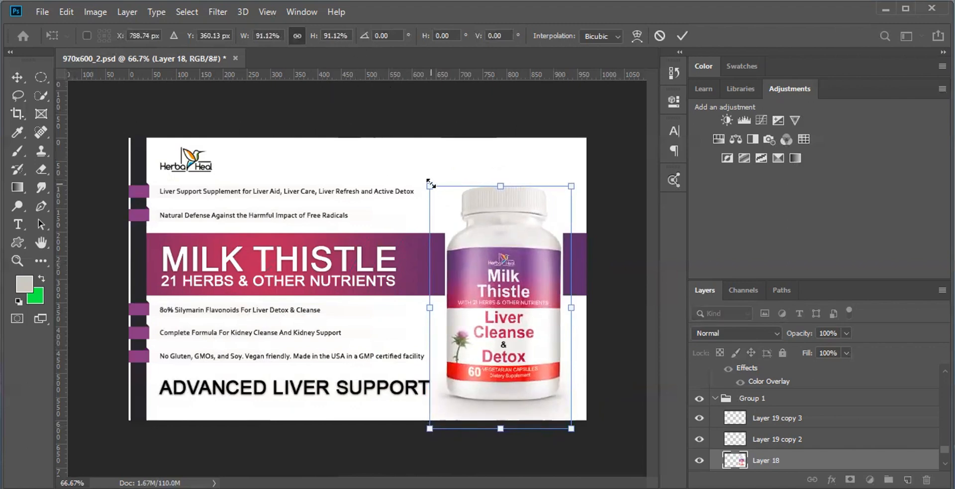
pyautogui.press('Escape')
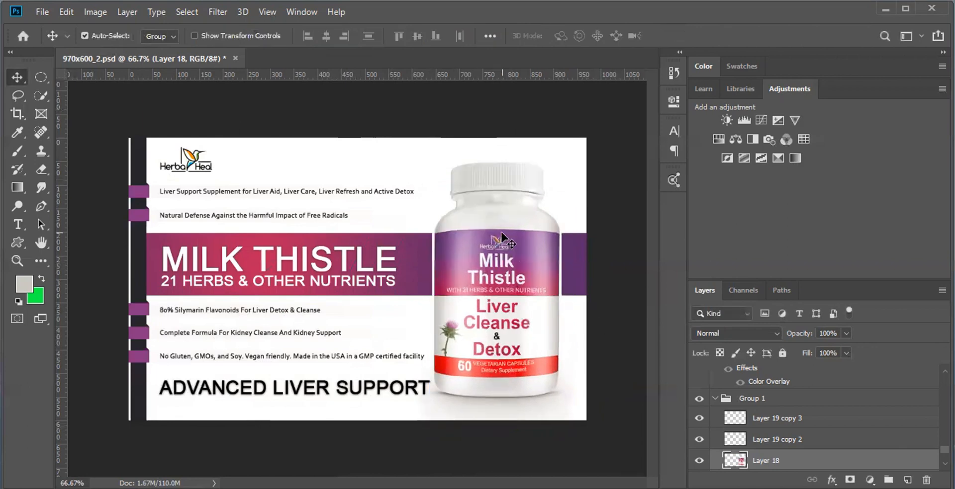
# Try scaling the bottle to 50% with linked width and height in Free Transform, and cancel the transform.
pyautogui.press('ctrl')
pyautogui.hotkey('ctrl', 't')
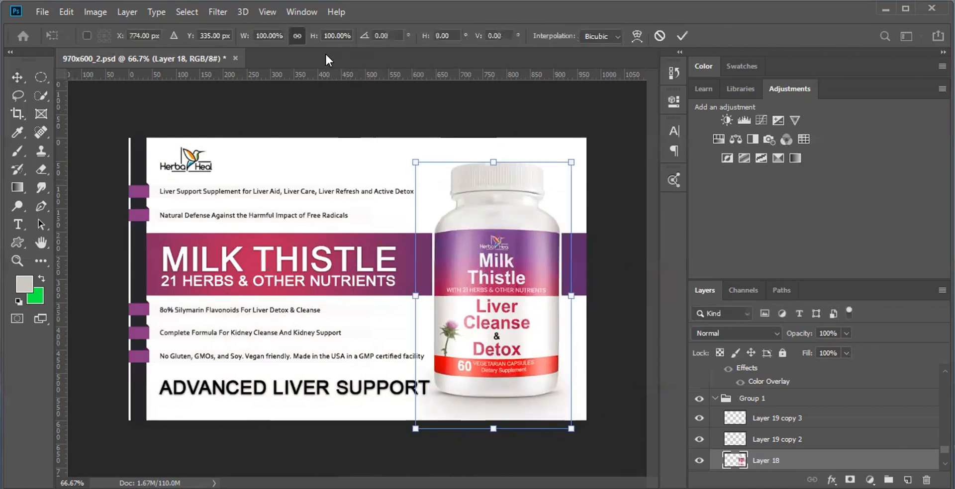
pyautogui.click(280, 32)
pyautogui.write('50')
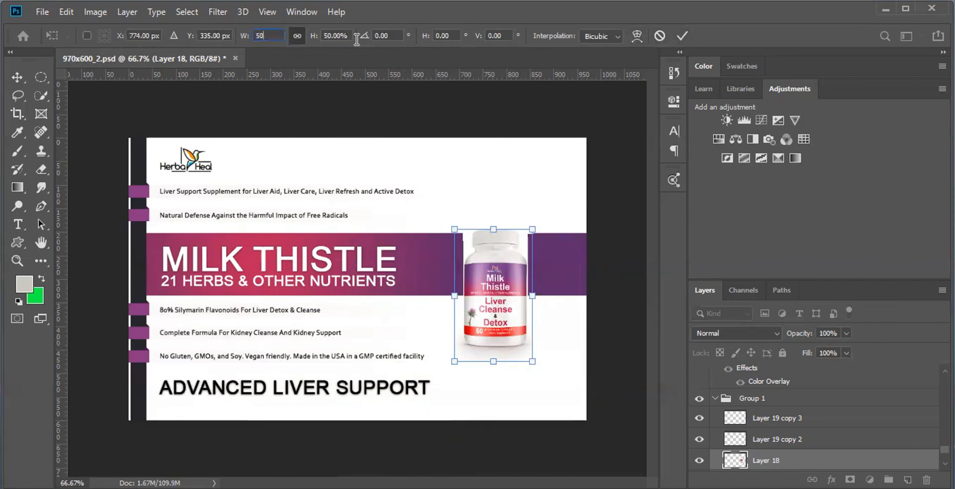
pyautogui.press('Escape')
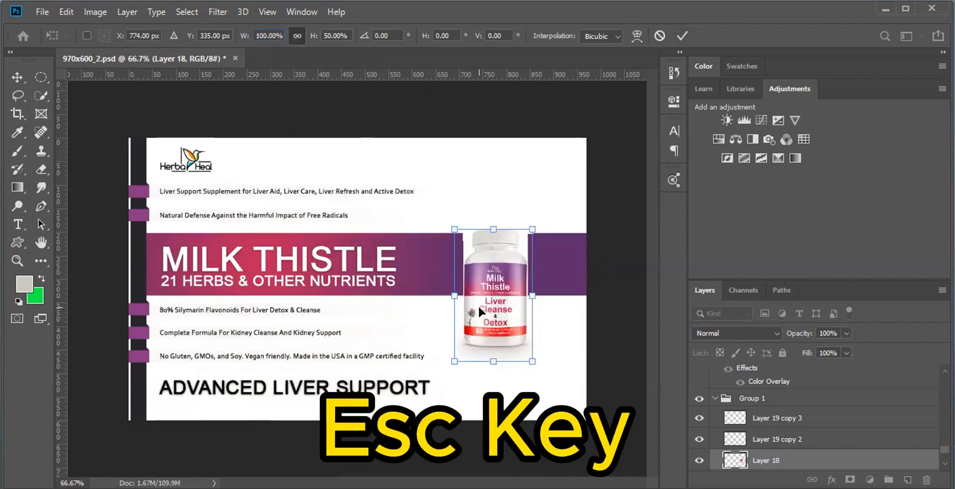
pyautogui.press('Escape')
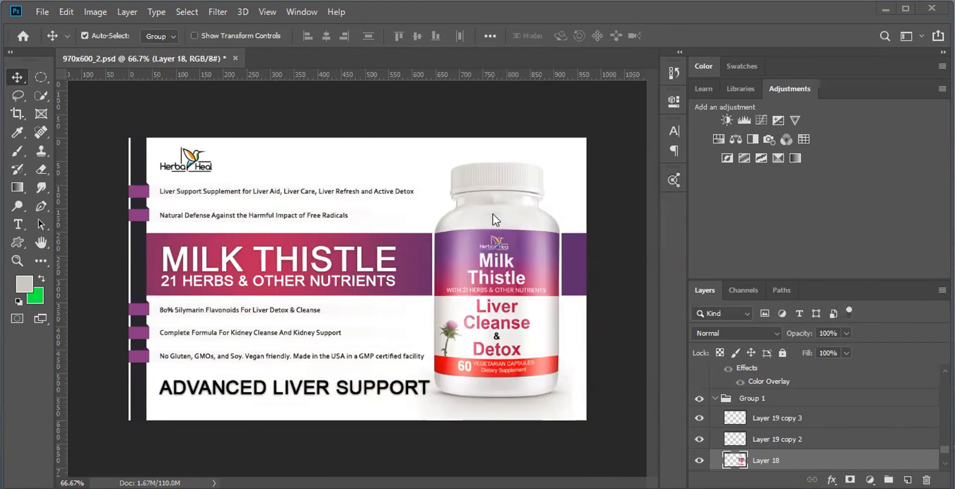
# Reposition the bottle with Free Transform to X 718 px and Y 363 px, and apply the transform.
pyautogui.hotkey('ctrl', 't')
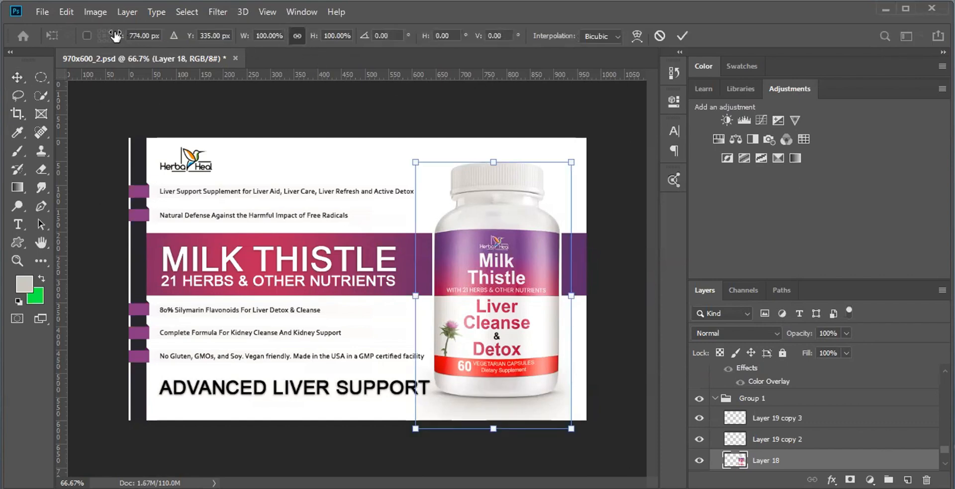
pyautogui.moveTo(115, 36); pyautogui.dragTo(84, 37)
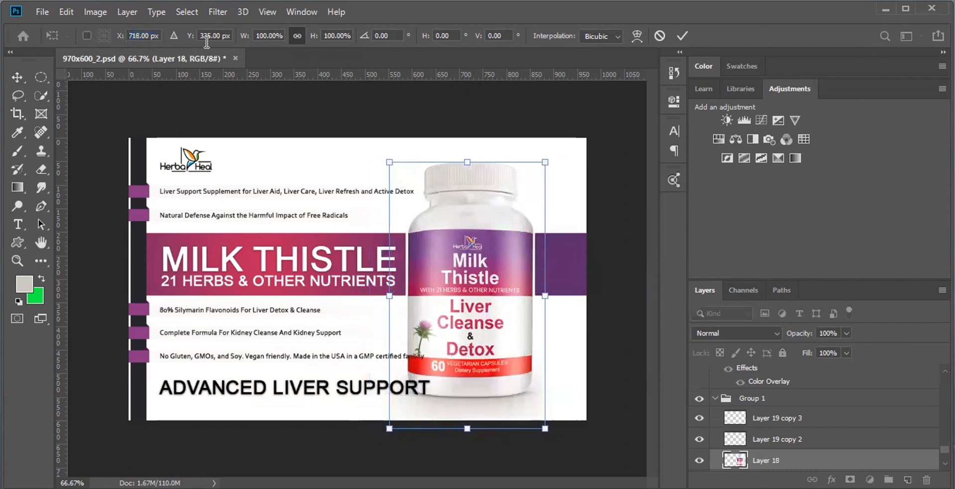
pyautogui.moveTo(188, 41); pyautogui.dragTo(207, 33)
pyautogui.press('Return')
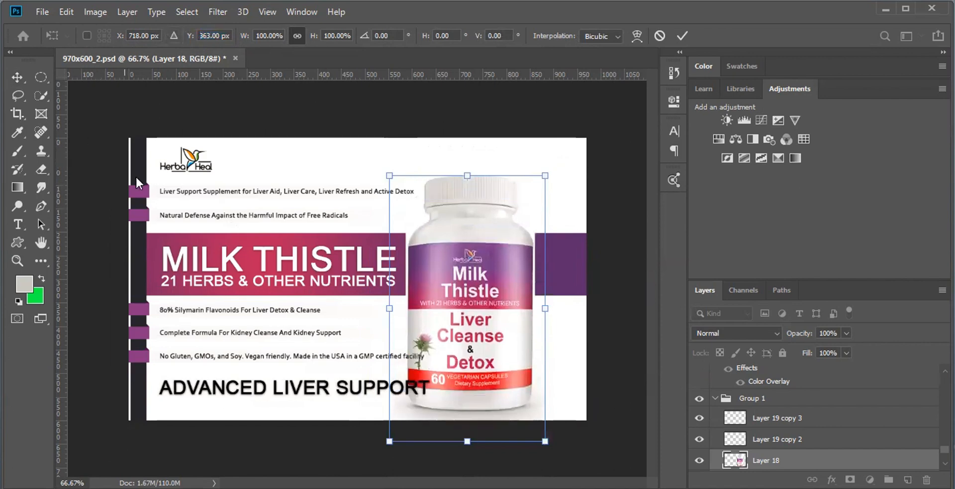
pyautogui.press('Return')
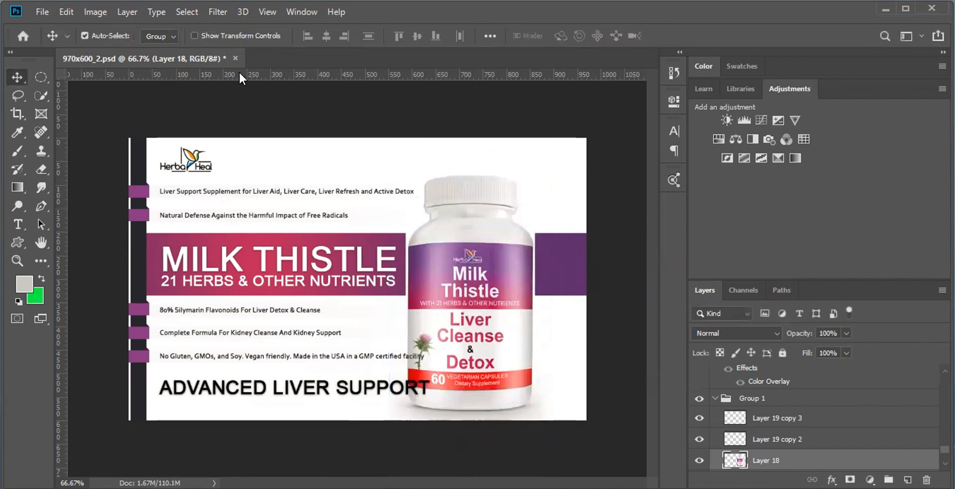
# Move the bottle group over the banner text, and reposition it with Free Transform using relative offsets of about +452 px X and +96 px Y.
pyautogui.moveTo(478, 281); pyautogui.dragTo(277, 204)
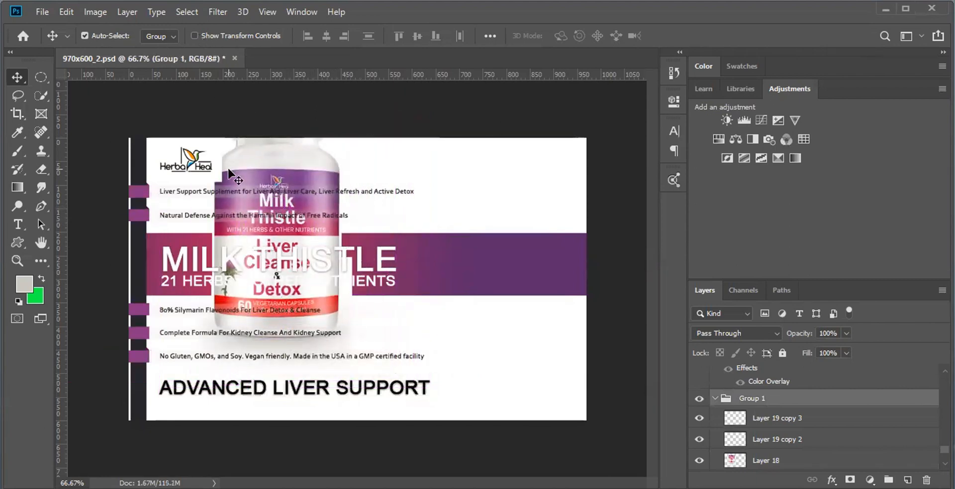
pyautogui.press('ctrl')
pyautogui.hotkey('ctrl', 't')
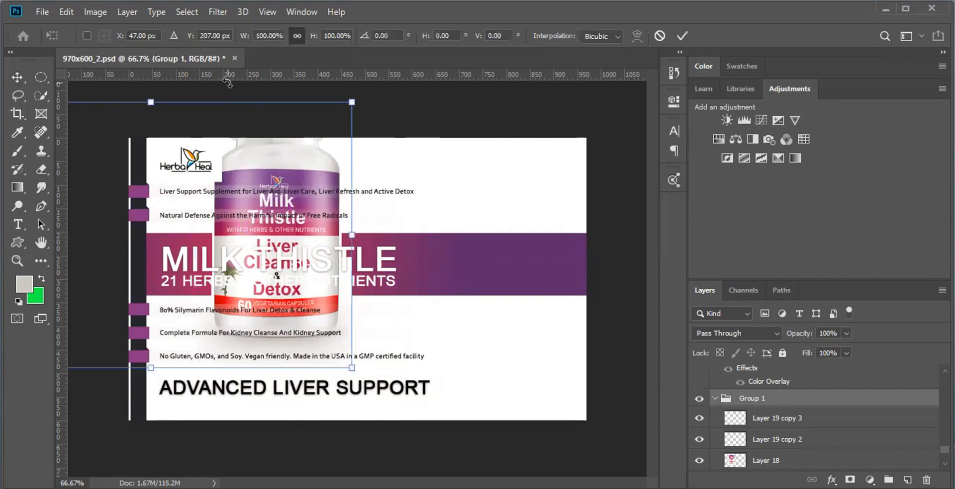
pyautogui.moveTo(188, 41); pyautogui.dragTo(252, 46)
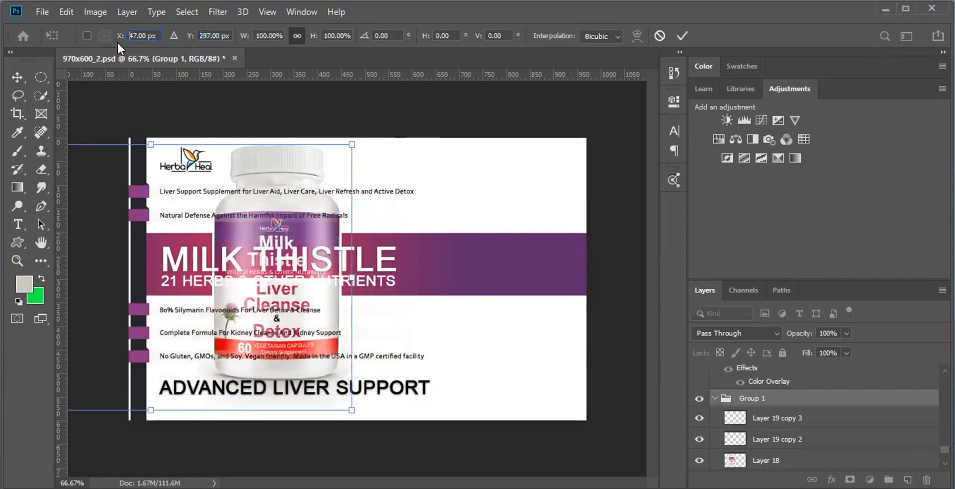
pyautogui.moveTo(122, 40); pyautogui.dragTo(174, 41)
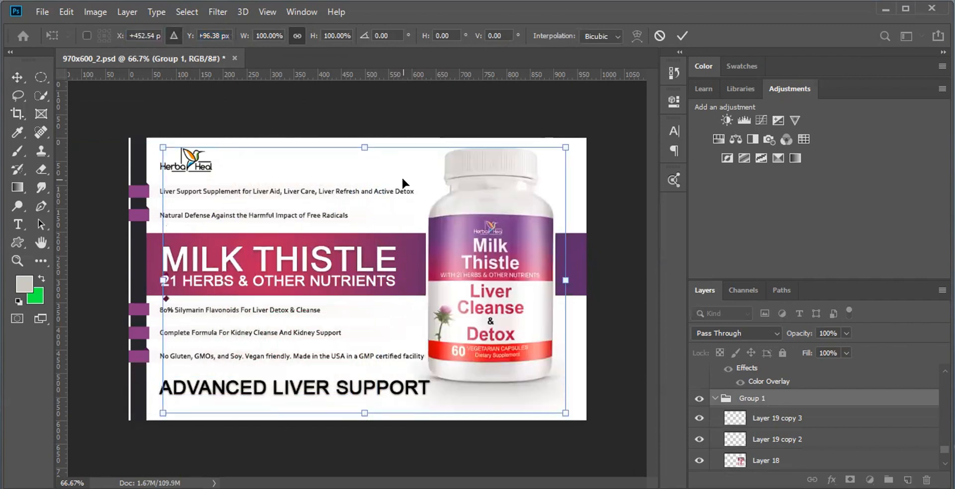
pyautogui.press('Return')
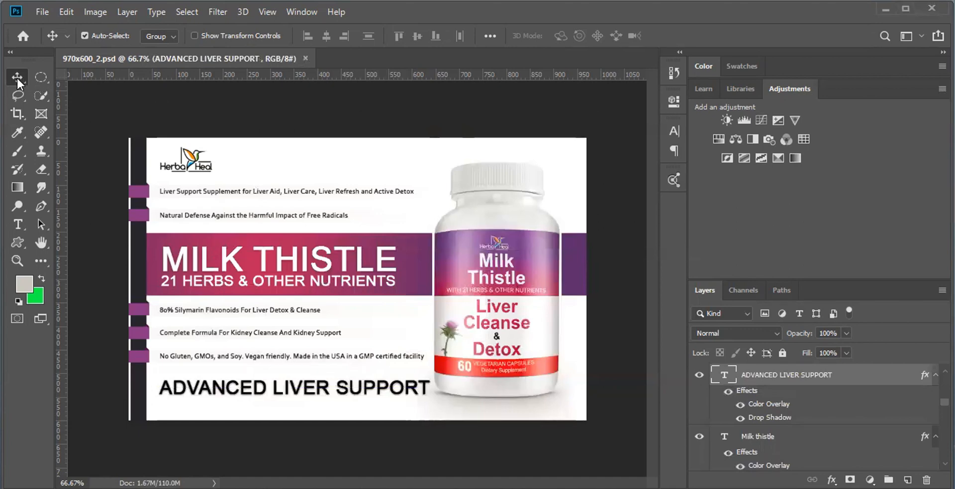
# Select the Milk thistle text layer together with the gradient band behind it.
pyautogui.rightClick(264, 256)
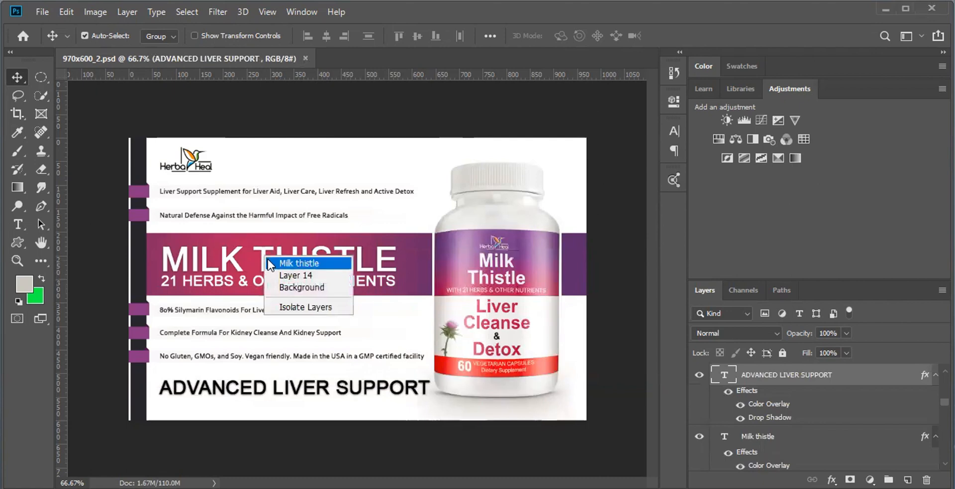
pyautogui.click(269, 263)
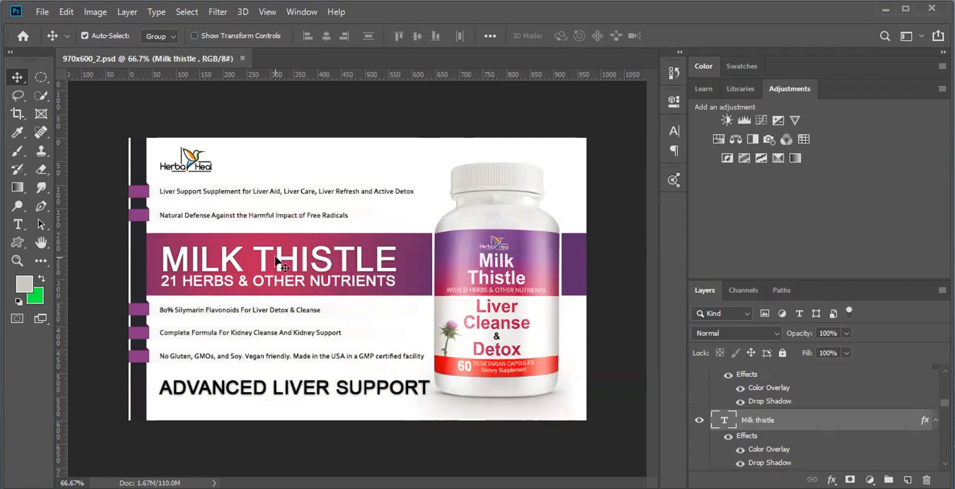
pyautogui.rightClick(406, 261)
pyautogui.click(421, 275)
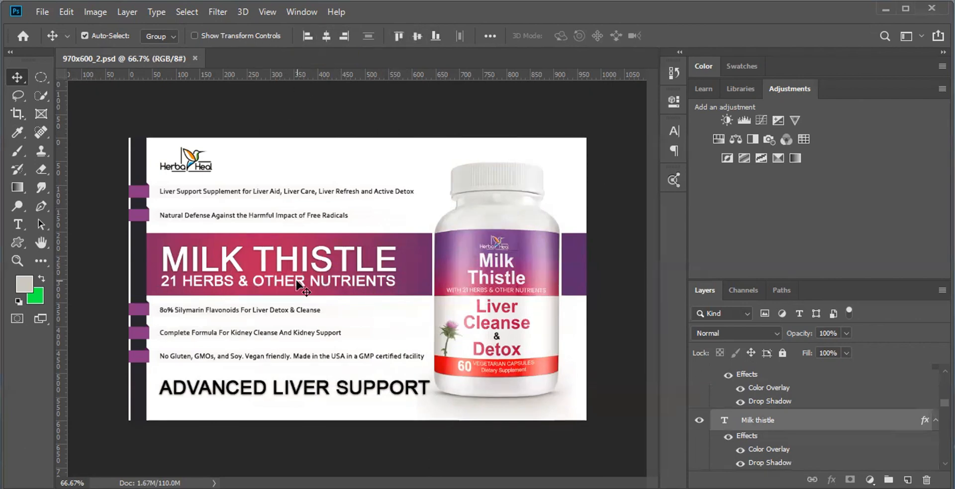
# Select the "21 herbs & other nutrients" text layer and move it onto the bottle's label.
pyautogui.rightClick(314, 252)
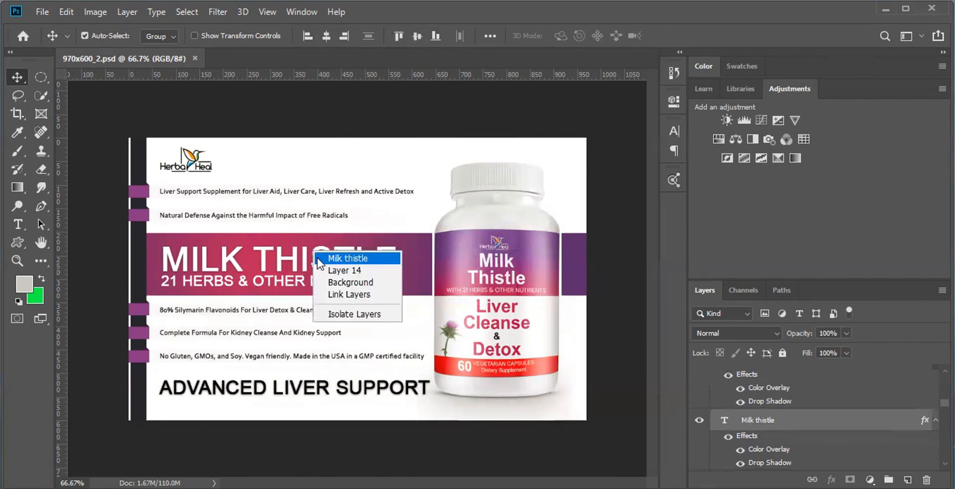
pyautogui.click(321, 258)
pyautogui.rightClick(314, 284)
pyautogui.click(368, 293)
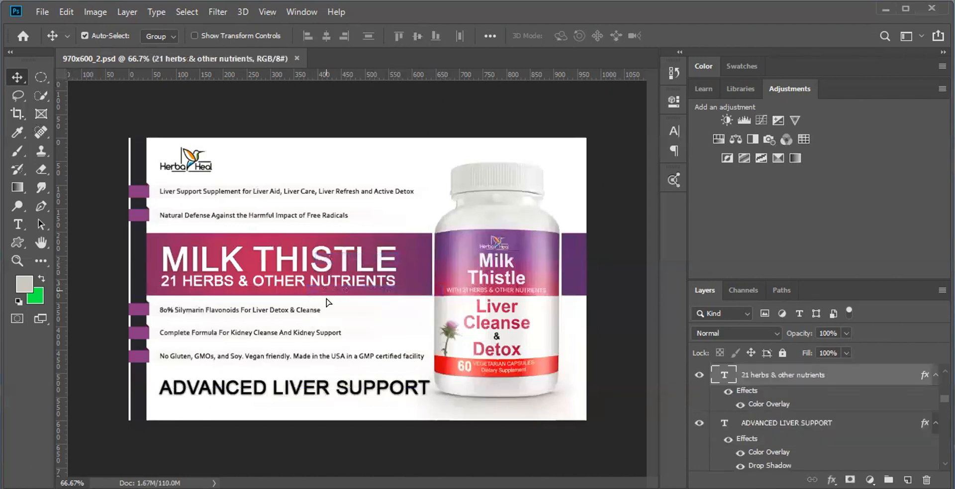
pyautogui.moveTo(356, 275); pyautogui.dragTo(551, 305)
# Select the Milk thistle text layer and move it up above the gradient band, overlapping the bottle.
pyautogui.rightClick(257, 249)
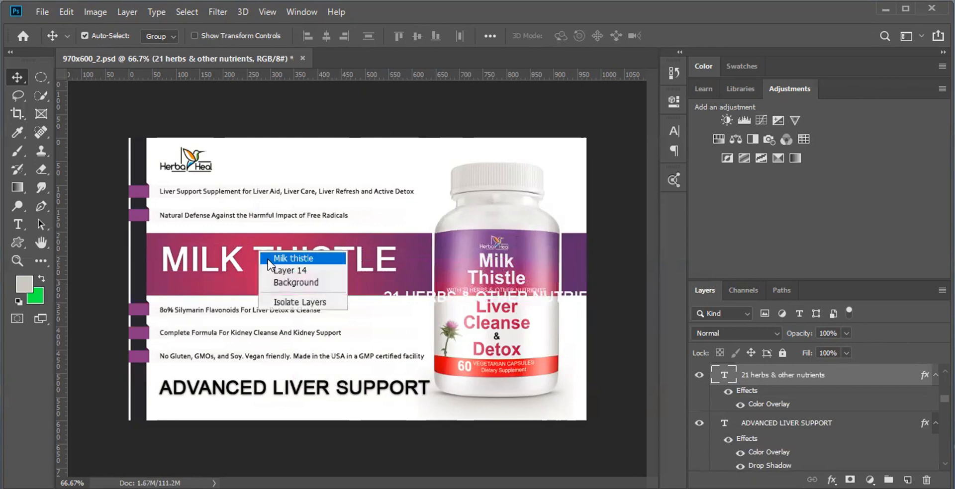
pyautogui.click(269, 256)
pyautogui.moveTo(268, 259); pyautogui.dragTo(338, 227)
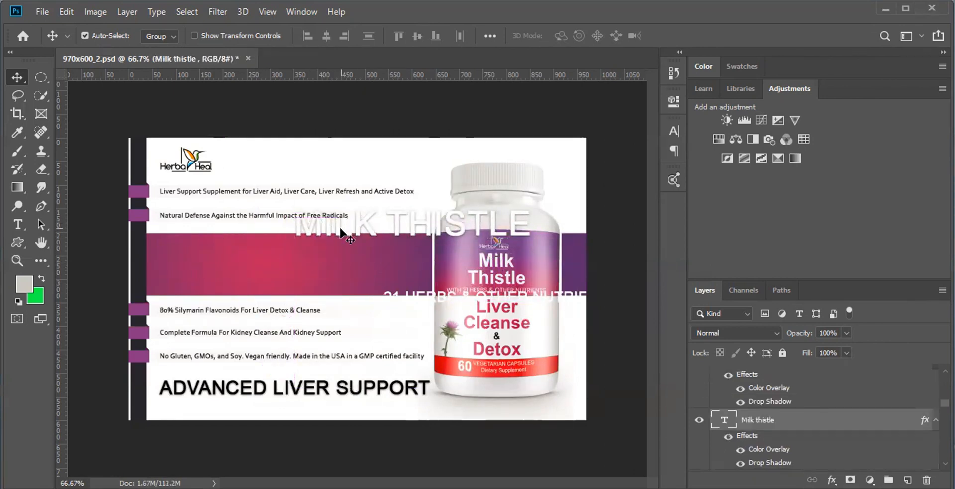
# Add the gradient band (Layer 14) to the selection and align both layers by their horizontal and vertical centers.
pyautogui.rightClick(211, 250)
pyautogui.click(229, 257)
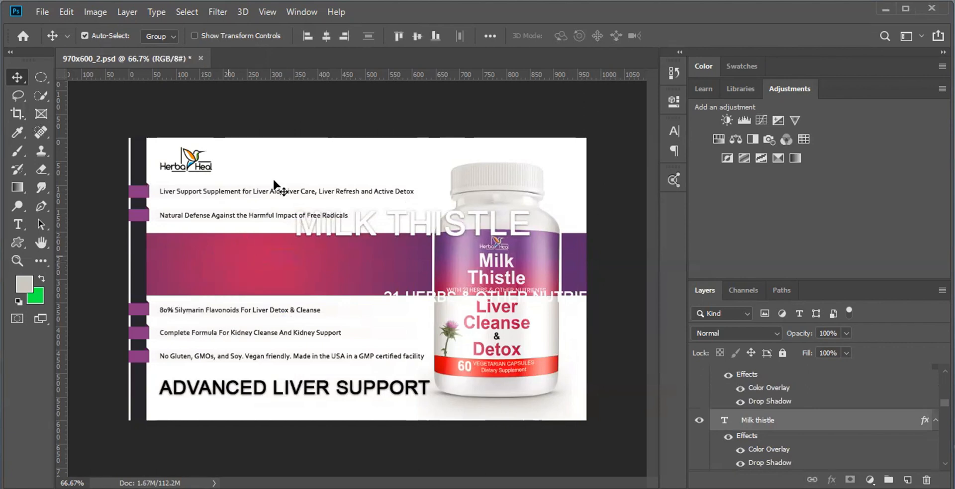
pyautogui.click(327, 36)
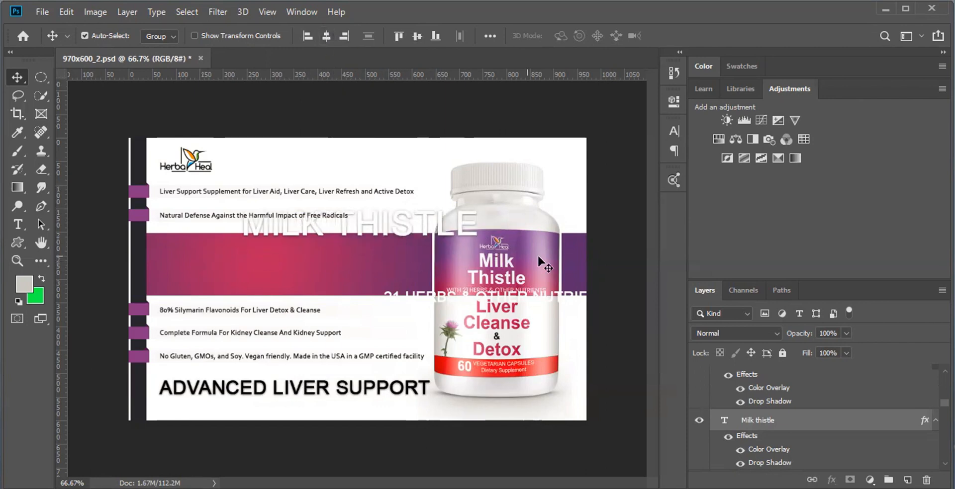
pyautogui.click(417, 35)
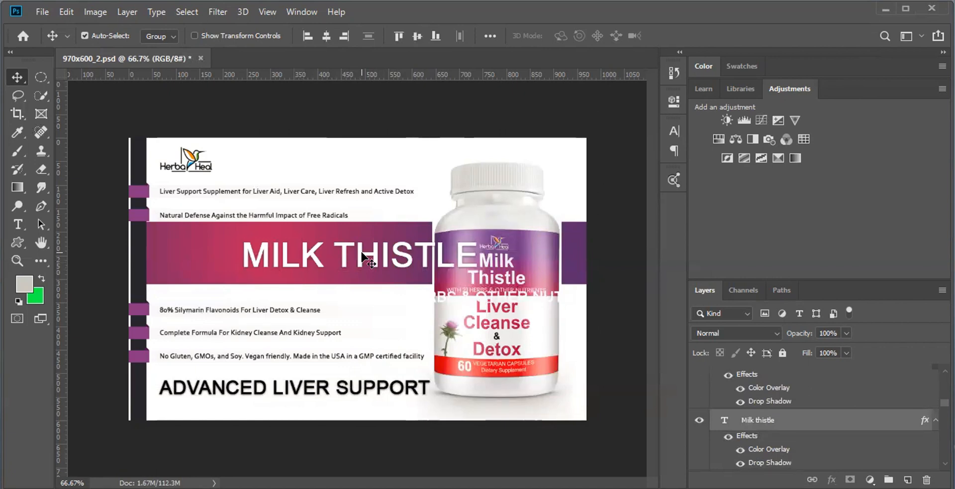
# Select the "21 herbs & other nutrients" and Milk thistle text layers together and align their left edges.
pyautogui.rightClick(452, 305)
pyautogui.click(453, 305)
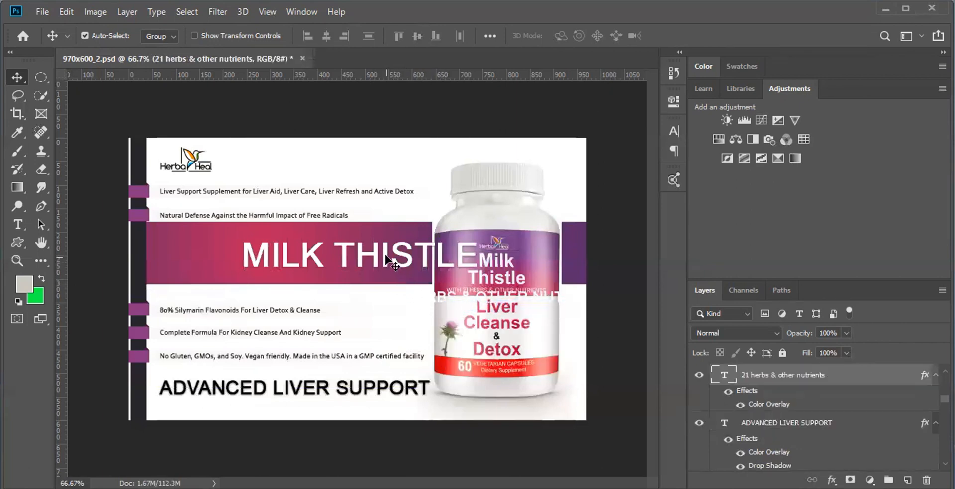
pyautogui.rightClick(387, 260)
pyautogui.click(386, 155)
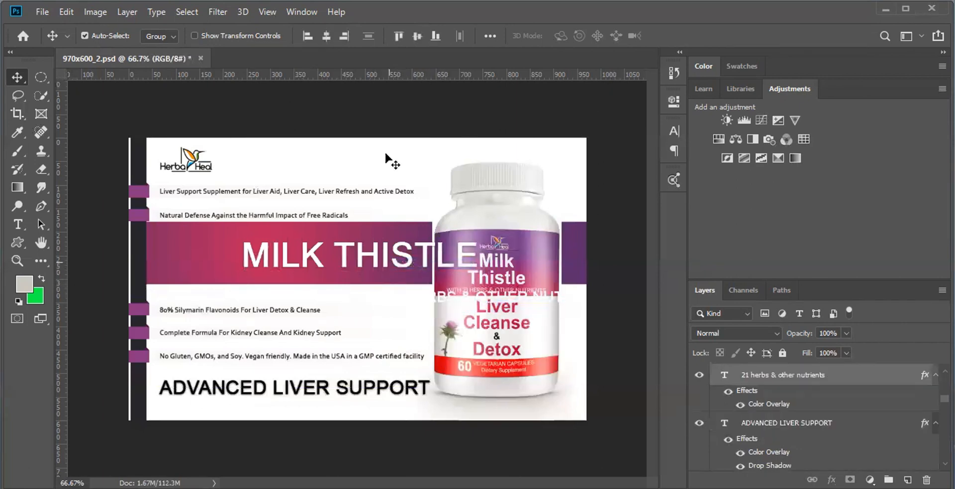
pyautogui.click(306, 36)
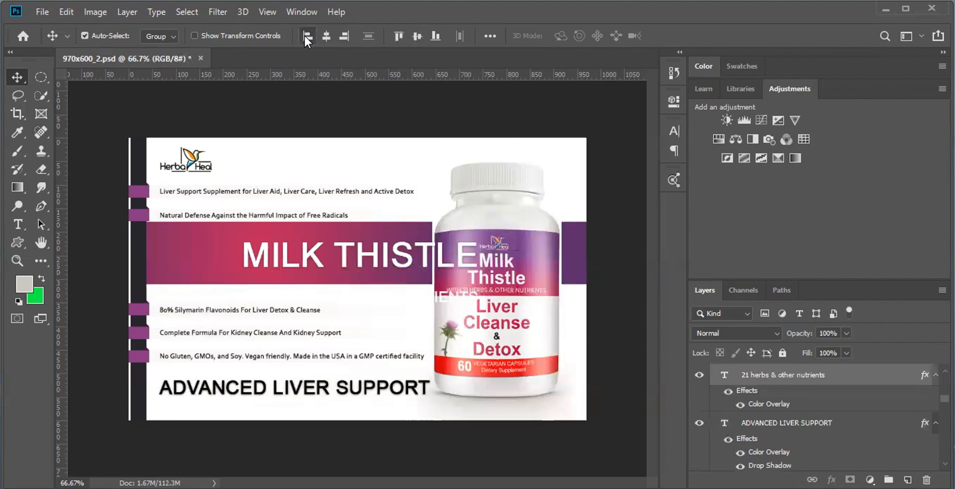
# Highlight the "21 herbs & other nutrients" text to check it, and move the layer up onto the band just below the Milk thistle heading.
pyautogui.rightClick(383, 293)
pyautogui.click(390, 300)
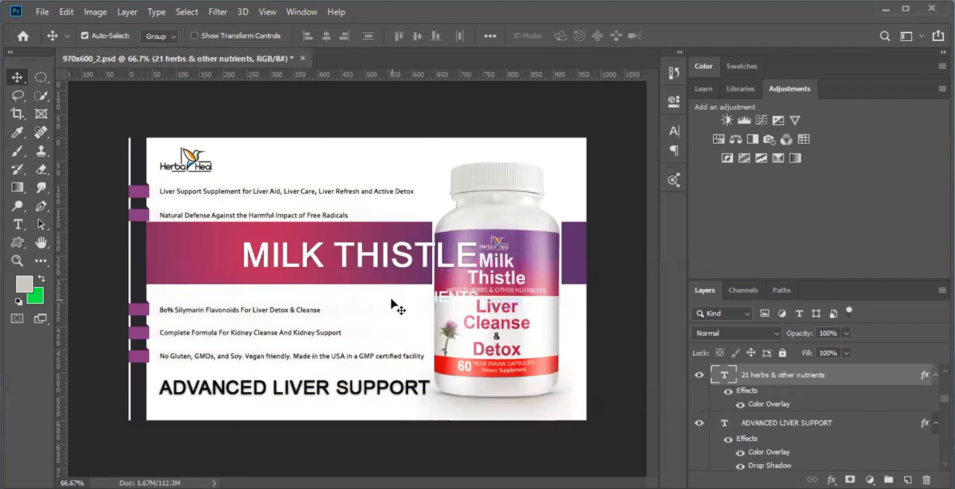
pyautogui.press('t')
pyautogui.click(390, 298)
pyautogui.hotkey('ctrl', 'a')
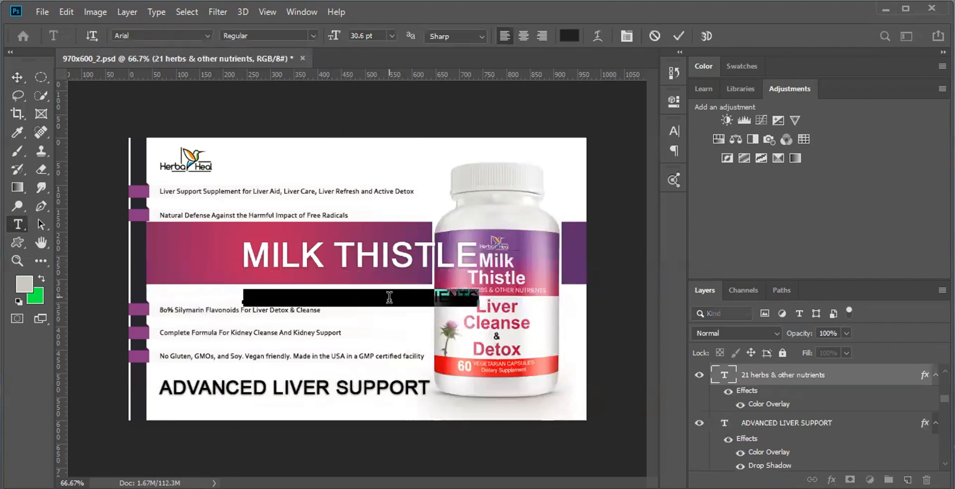
pyautogui.click(17, 77)
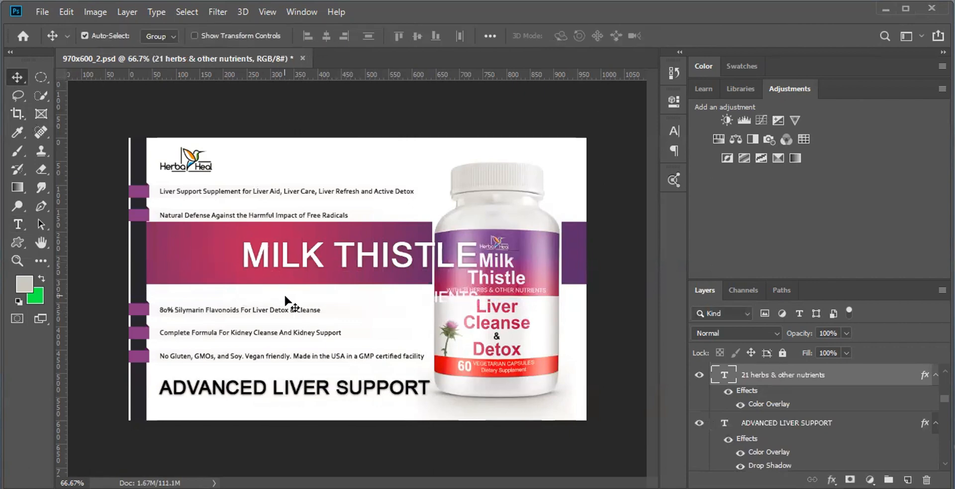
pyautogui.moveTo(291, 301); pyautogui.dragTo(286, 281)
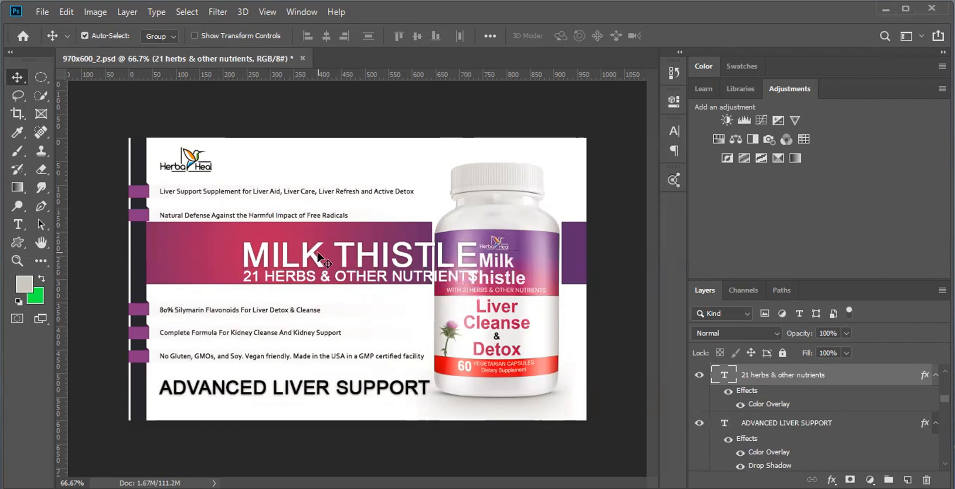
# Move the Milk thistle heading left to line up with the bullet texts' left edge and slightly up within the band.
pyautogui.moveTo(318, 256); pyautogui.dragTo(232, 261)
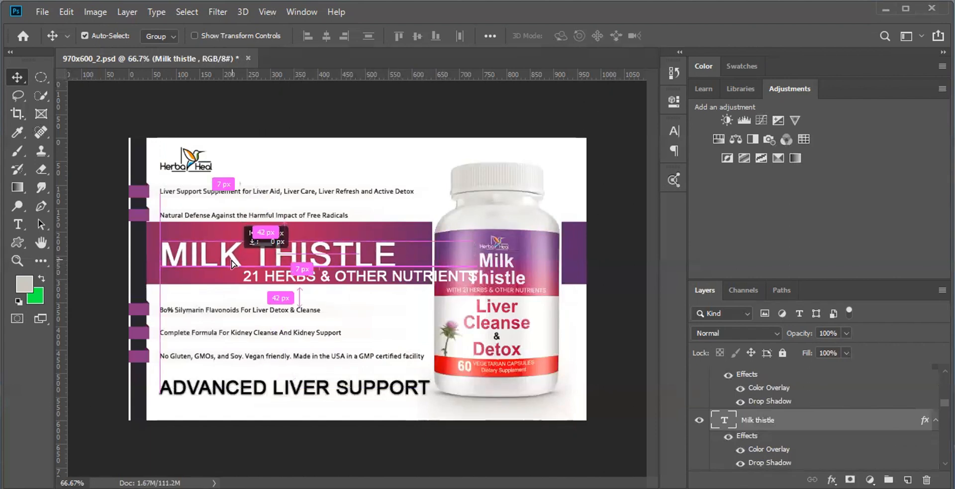
pyautogui.moveTo(232, 264); pyautogui.dragTo(234, 264)
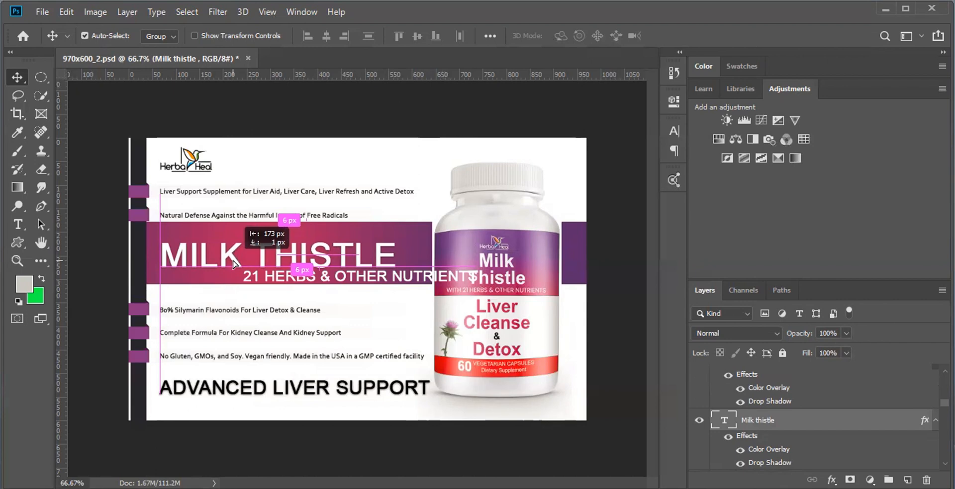
pyautogui.moveTo(233, 264); pyautogui.dragTo(234, 257)
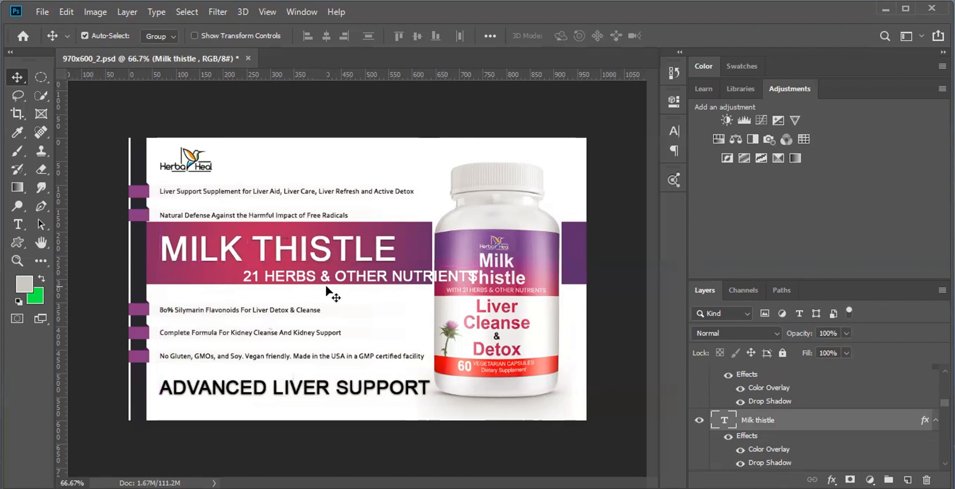
# Select the Milk thistle and "21 herbs & other nutrients" layers together and align them by right edges, left edges and finally horizontal centers.
pyautogui.click(368, 279)
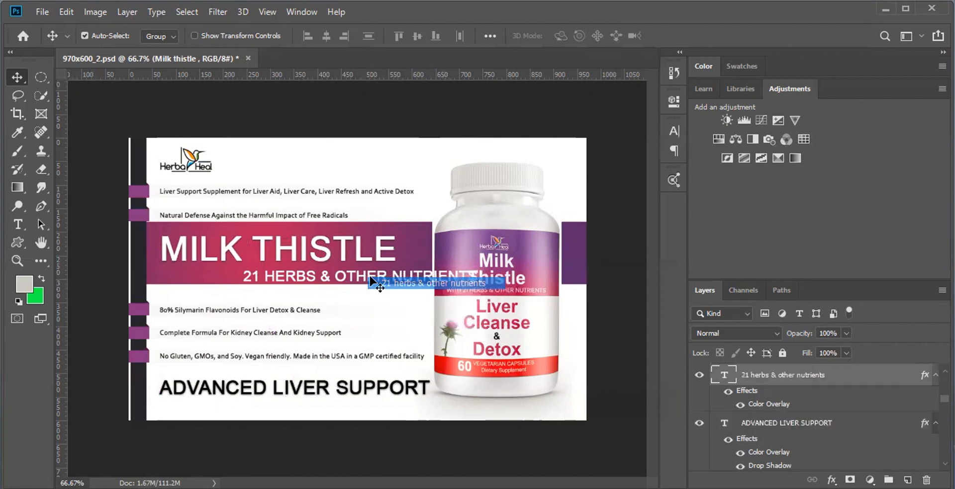
pyautogui.rightClick(359, 248)
pyautogui.keyDown('shift'); pyautogui.click(376, 259); pyautogui.keyUp('shift')
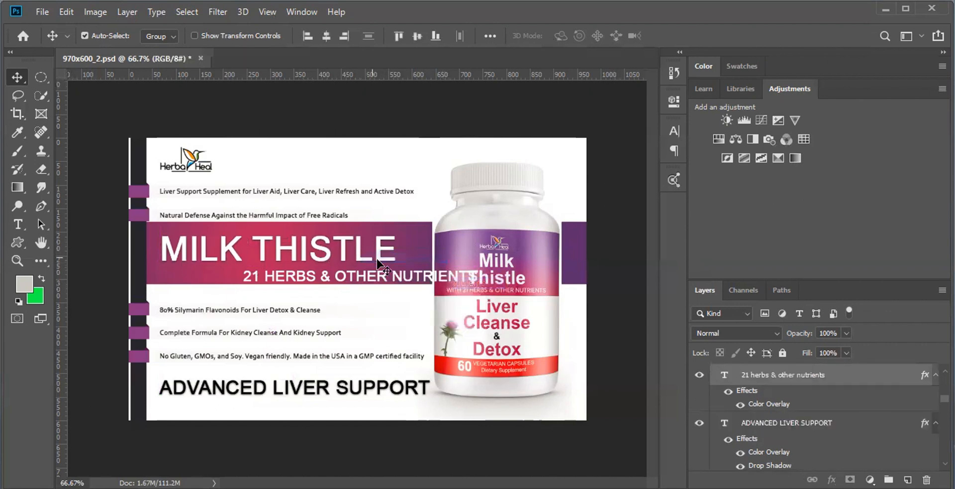
pyautogui.click(349, 38)
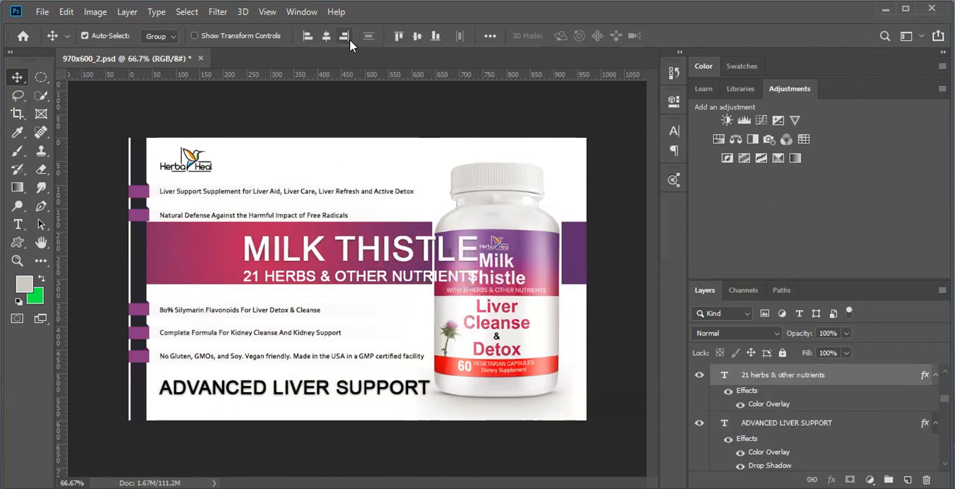
pyautogui.click(306, 35)
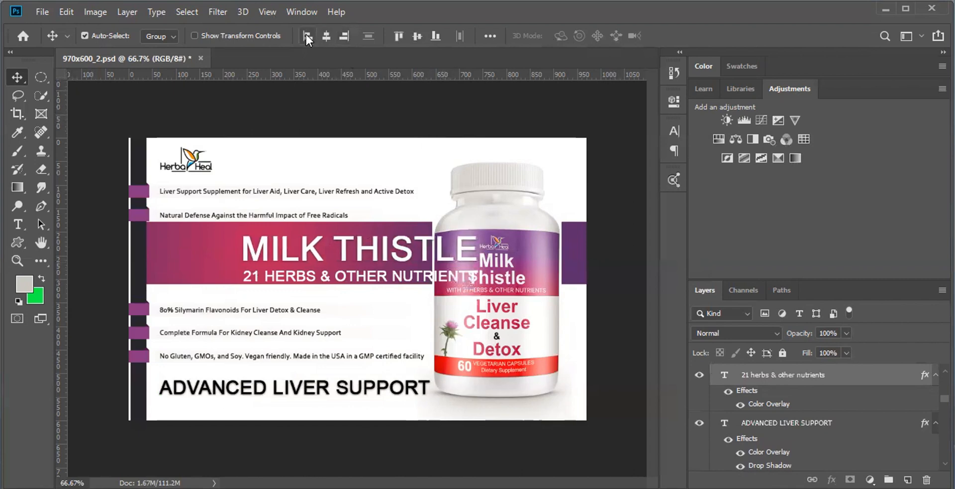
pyautogui.click(328, 40)
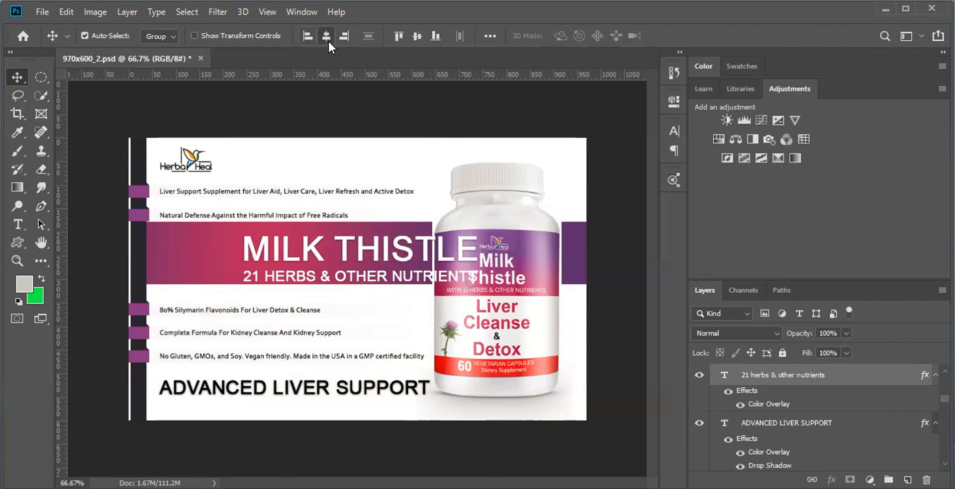
# Align the two text layers by vertical centers, top edges and bottom edges, view the additional align and distribute options, and deselect the layers.
pyautogui.click(417, 37)
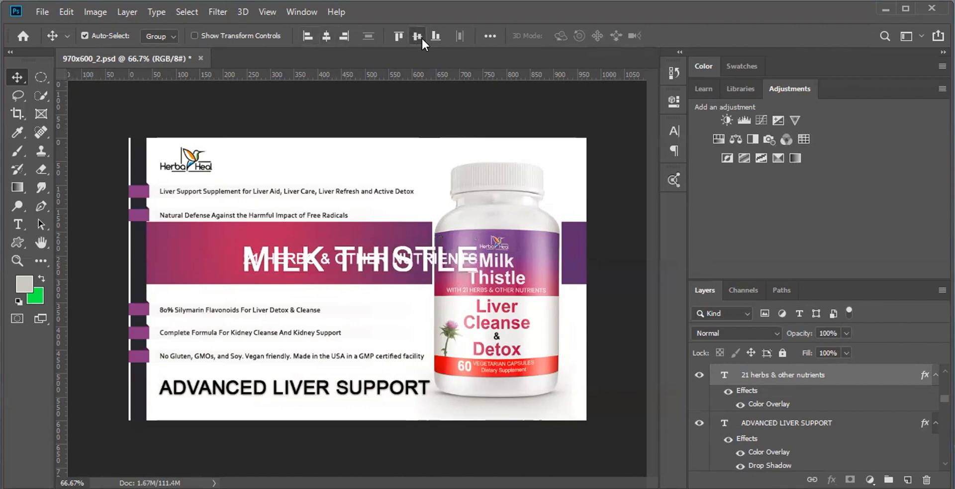
pyautogui.click(401, 36)
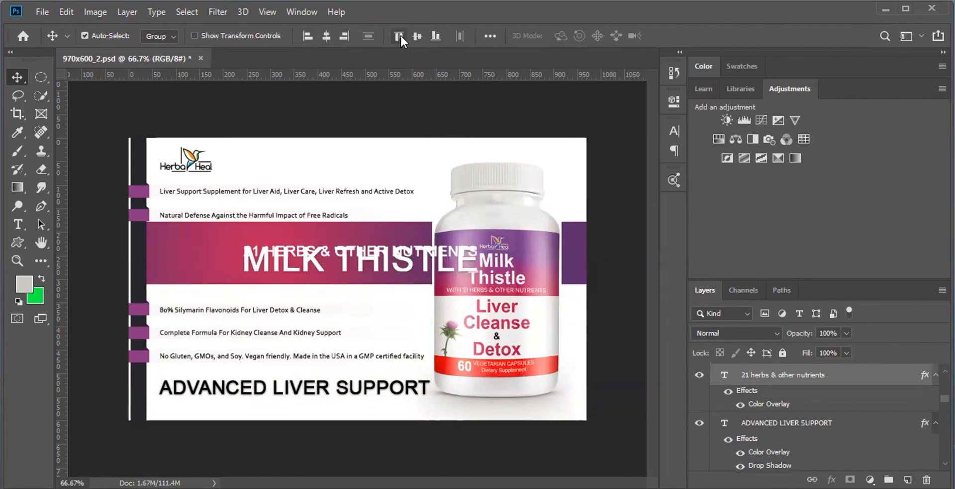
pyautogui.click(438, 36)
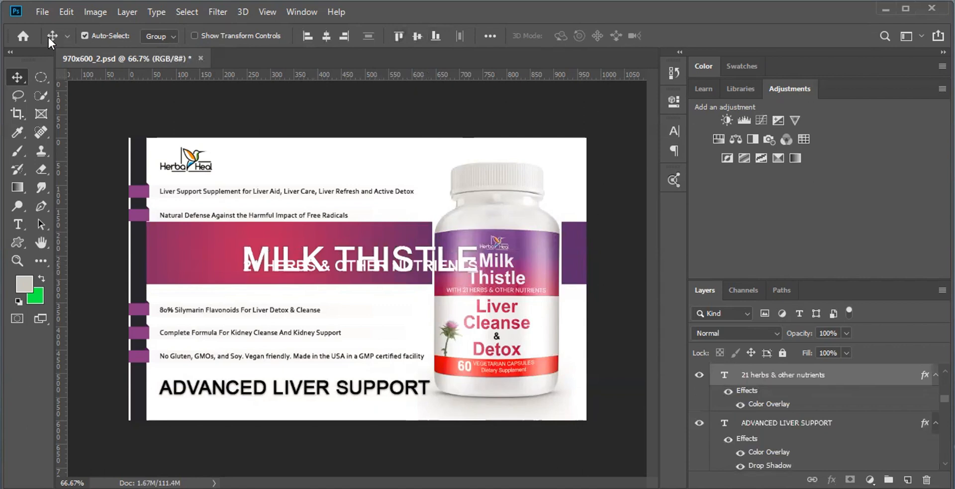
pyautogui.click(485, 37)
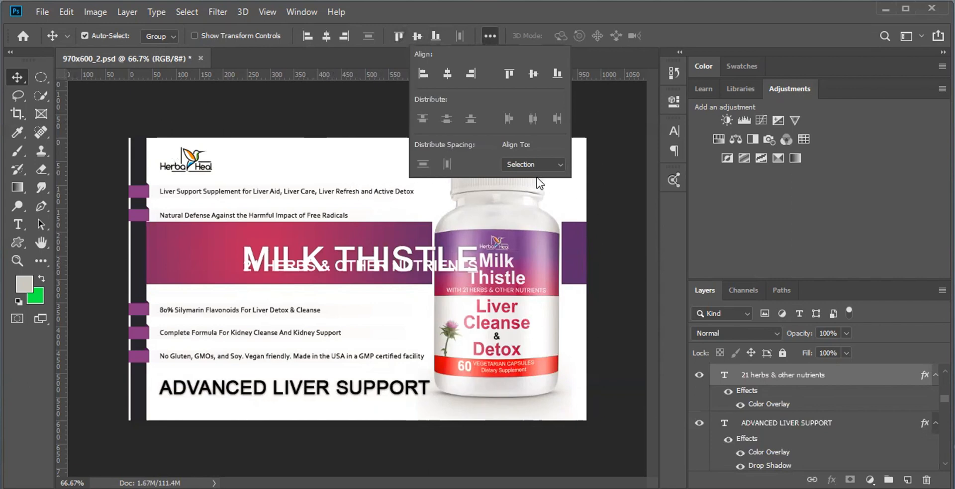
pyautogui.click(353, 174)
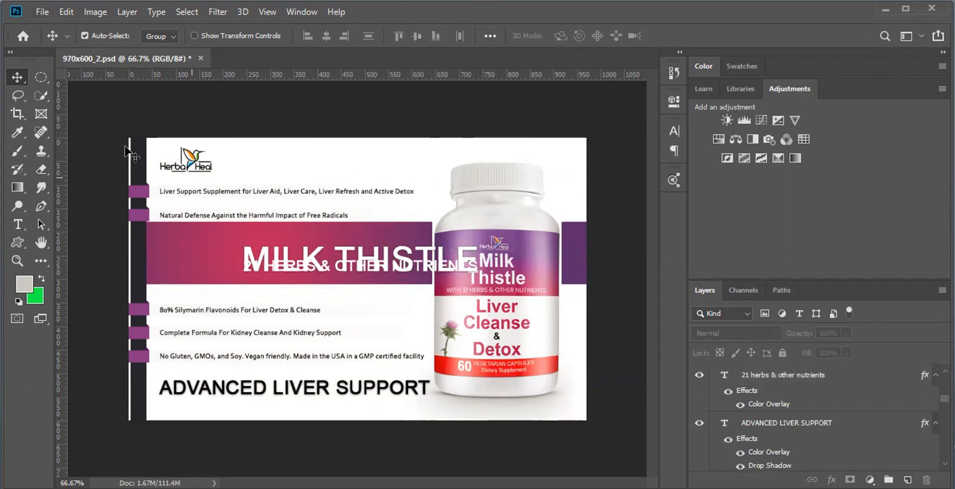